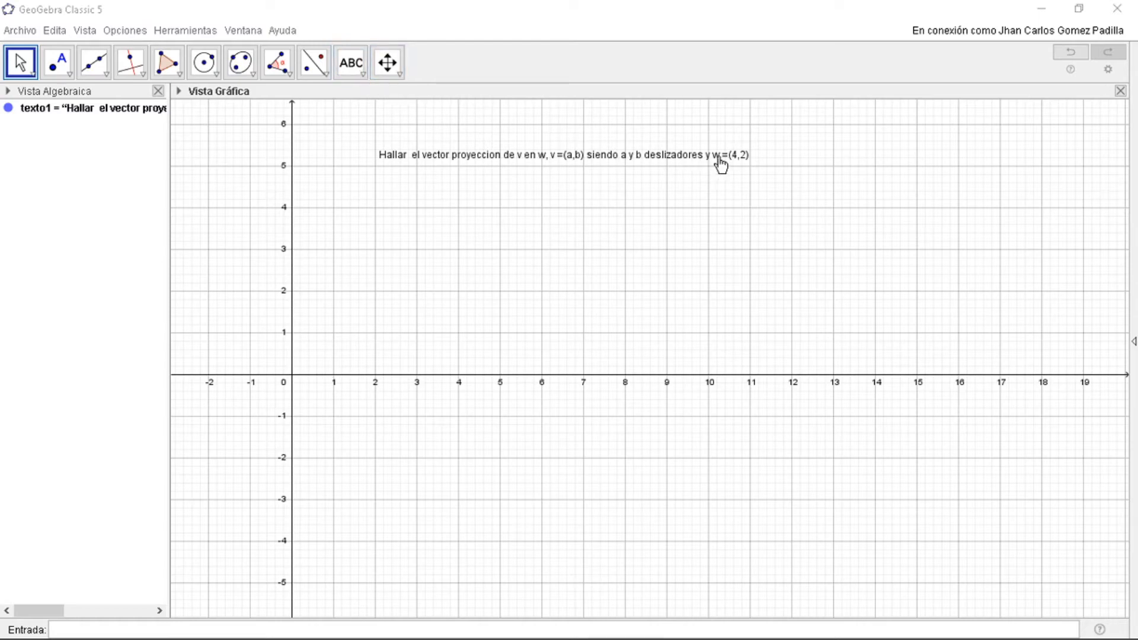
Define the vector w=(4,2) from the origin
drag(554, 236, 566, 259)
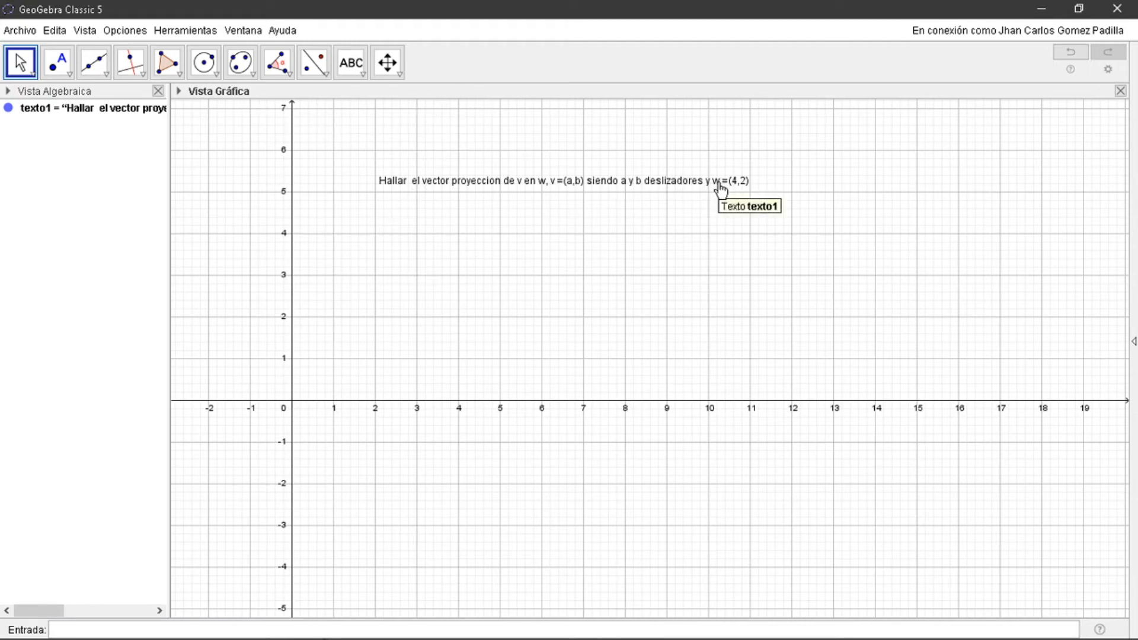
click(227, 631)
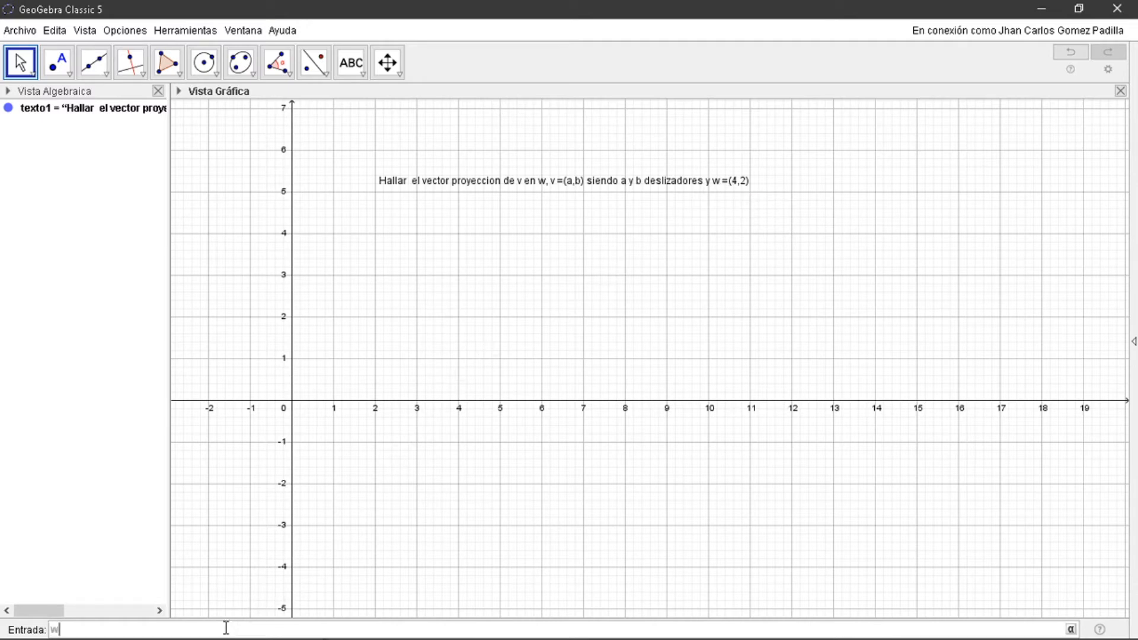
text(w=(4,2)
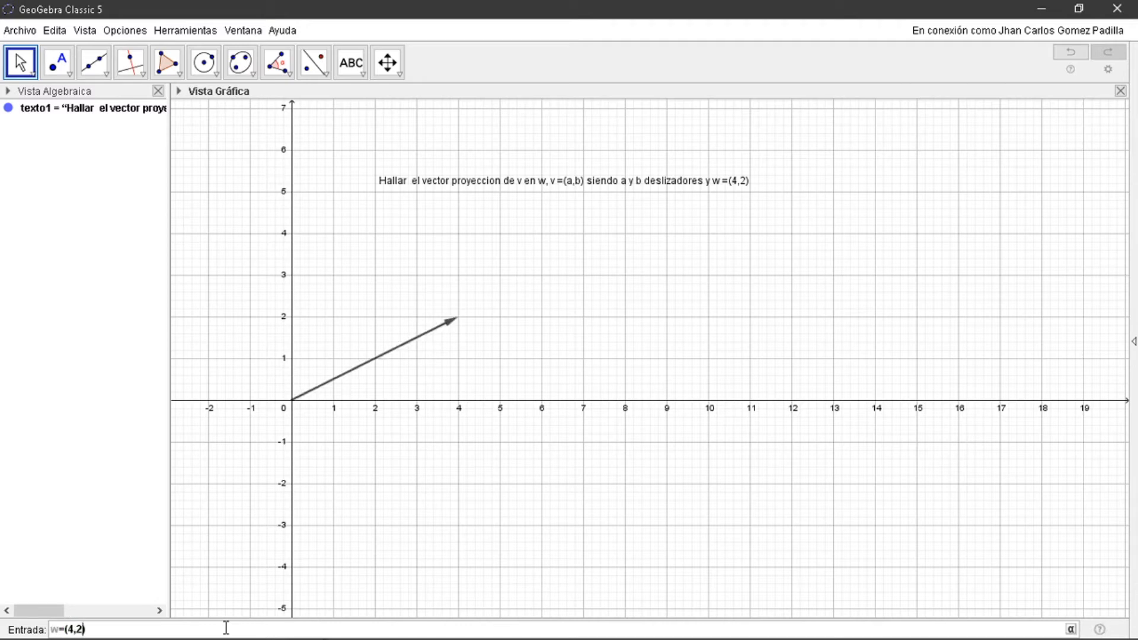
key(Return)
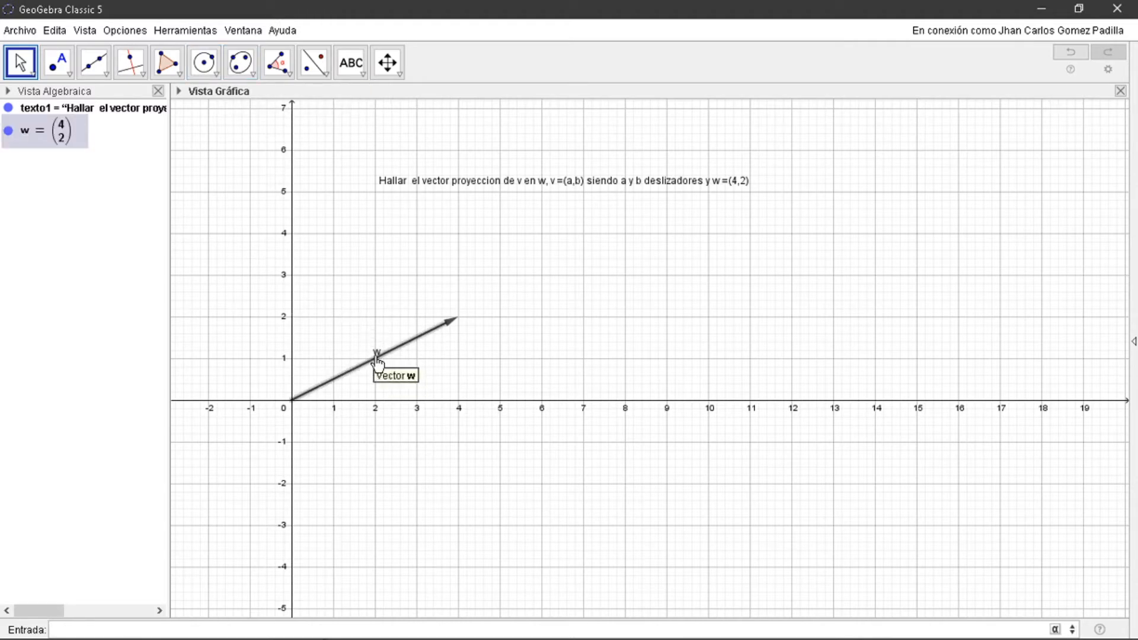
Colour vector w blue and move the problem statement text up to just above y = 6
click(180, 91)
click(244, 112)
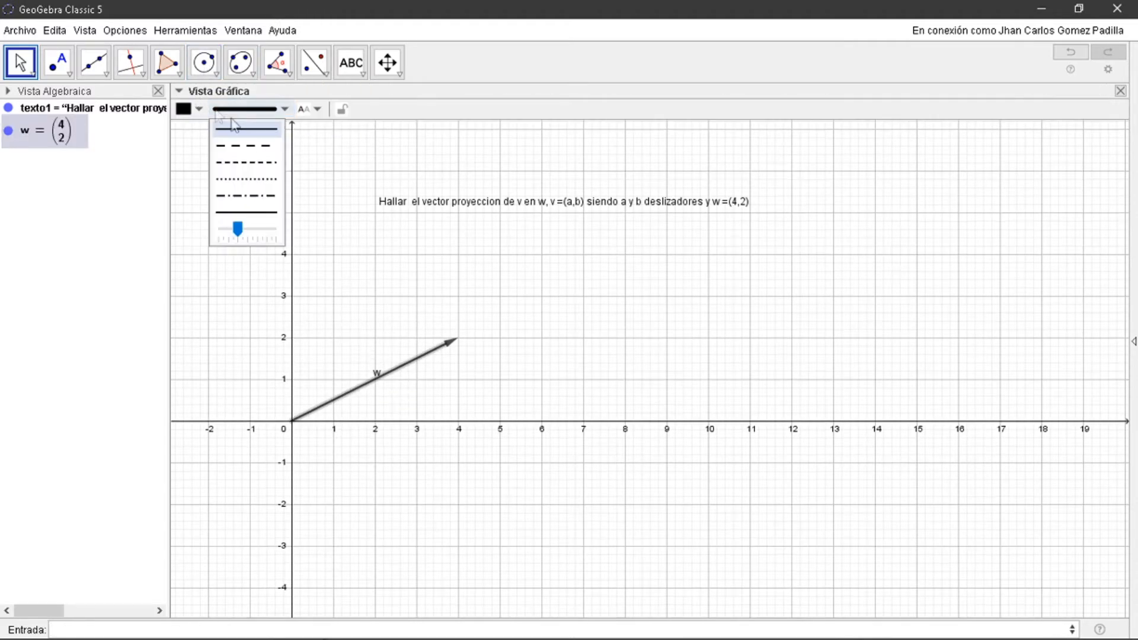
click(188, 108)
click(256, 126)
click(276, 129)
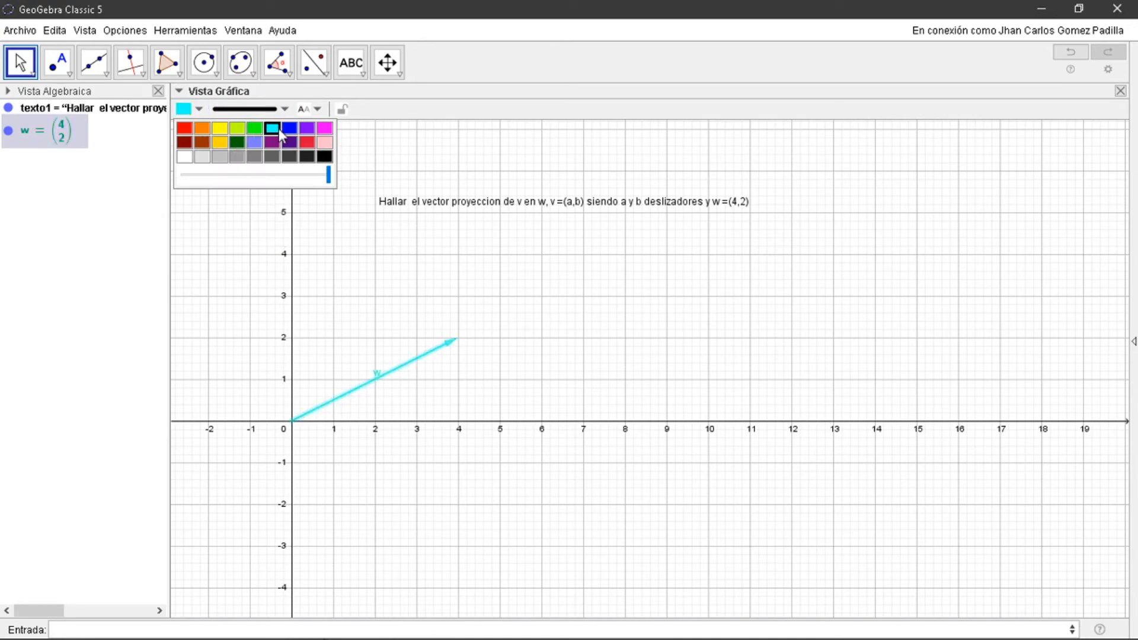
click(287, 128)
drag(452, 251, 473, 279)
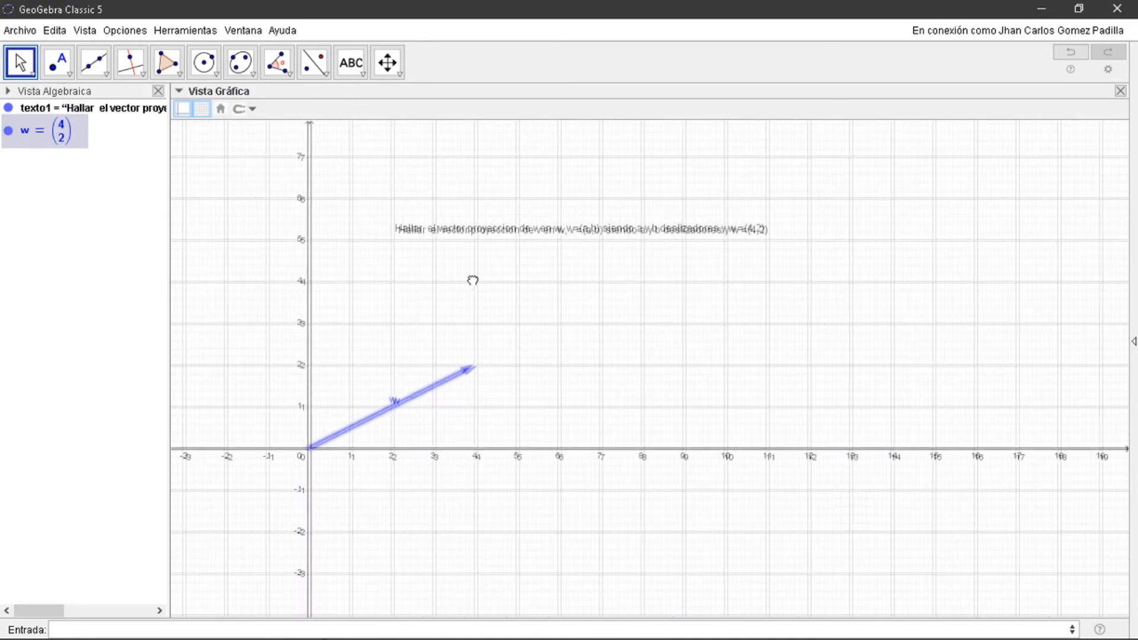
drag(618, 248, 622, 205)
Create number sliders a and b, each from -5 to 5 with increment 0.1, and align b directly beneath a
click(361, 71)
click(370, 100)
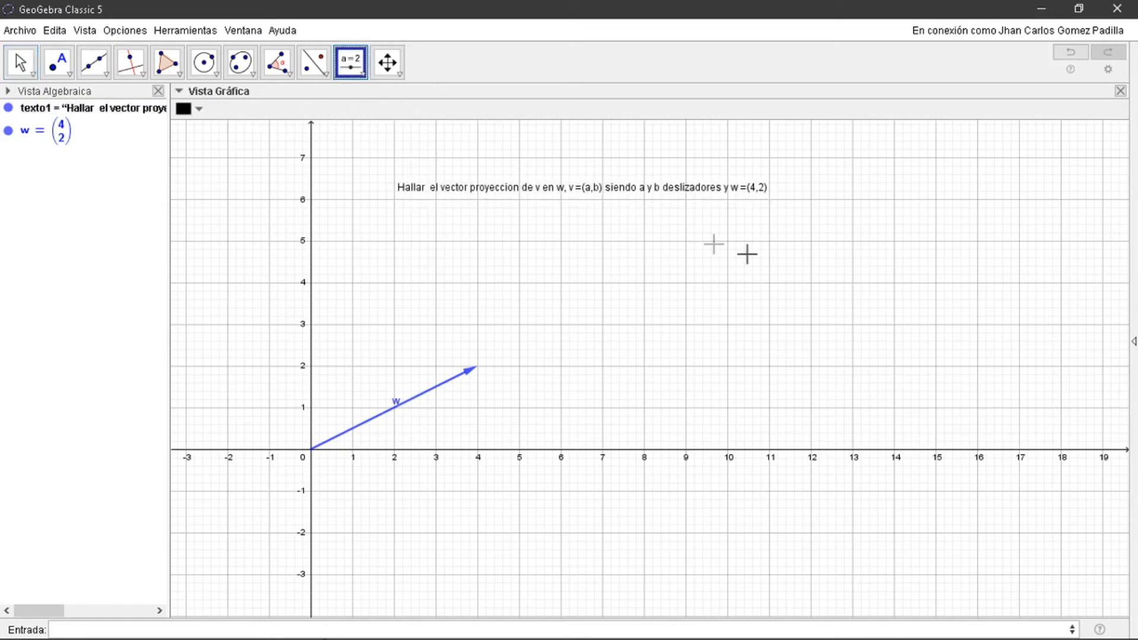
click(729, 259)
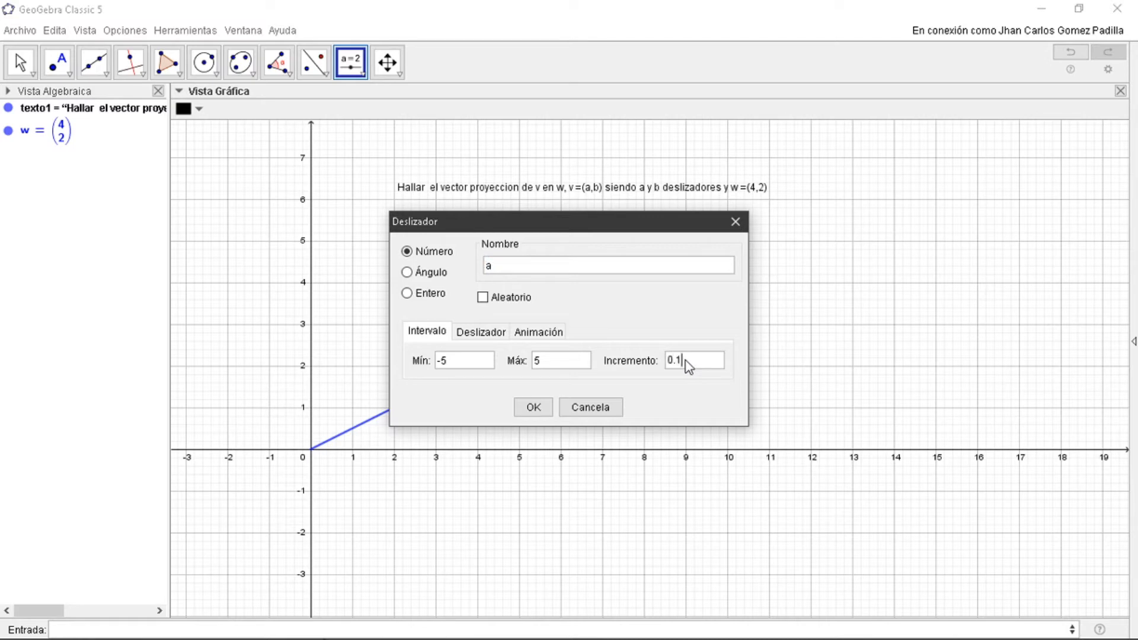
click(532, 408)
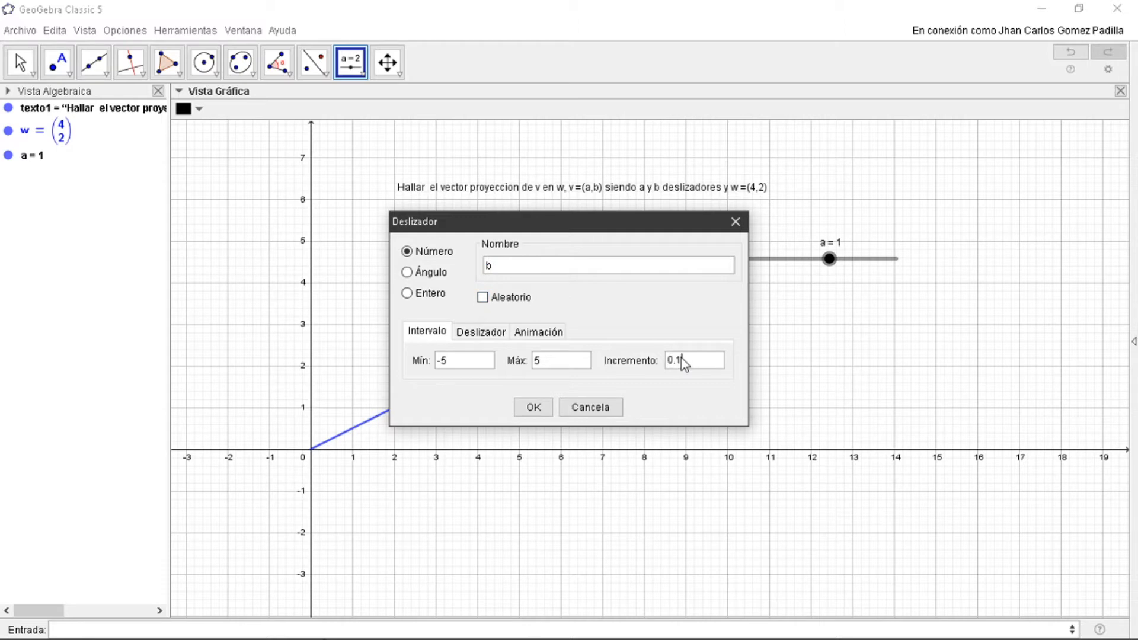
click(534, 407)
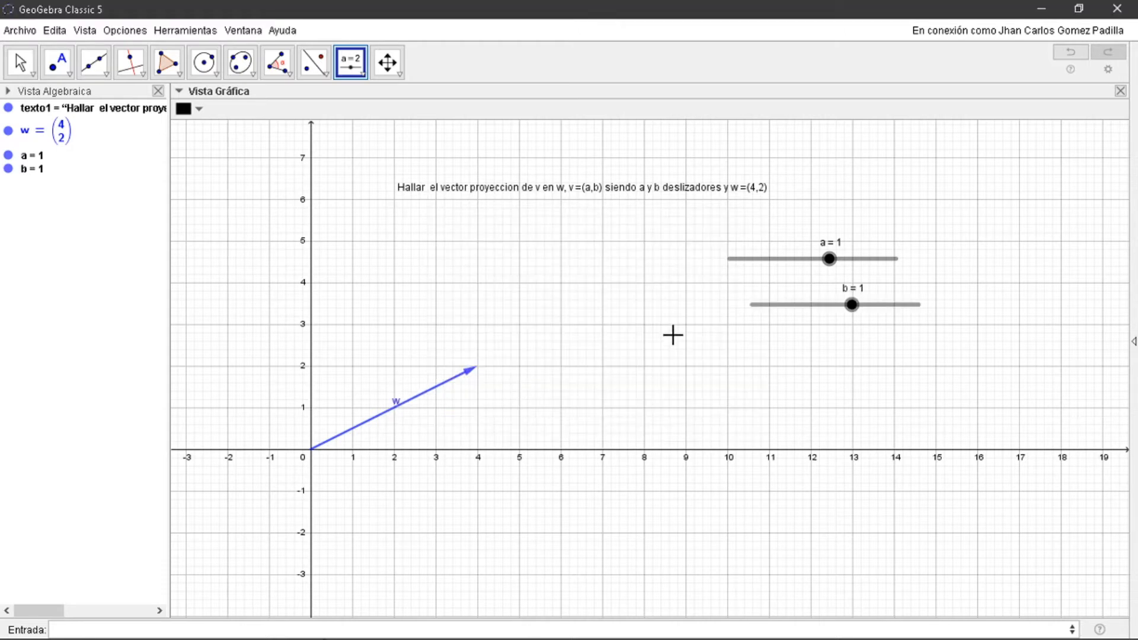
drag(797, 306, 775, 309)
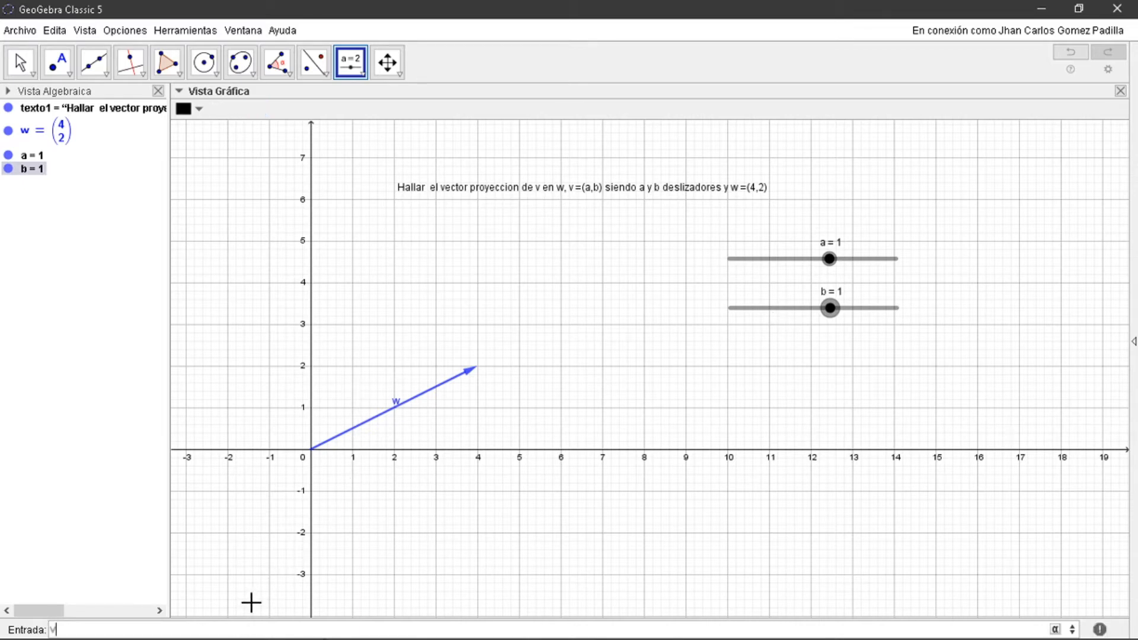
Define the vector v=(a,b) and adjust the sliders to a = 2.3 and b = 4
text(v=(a,b)
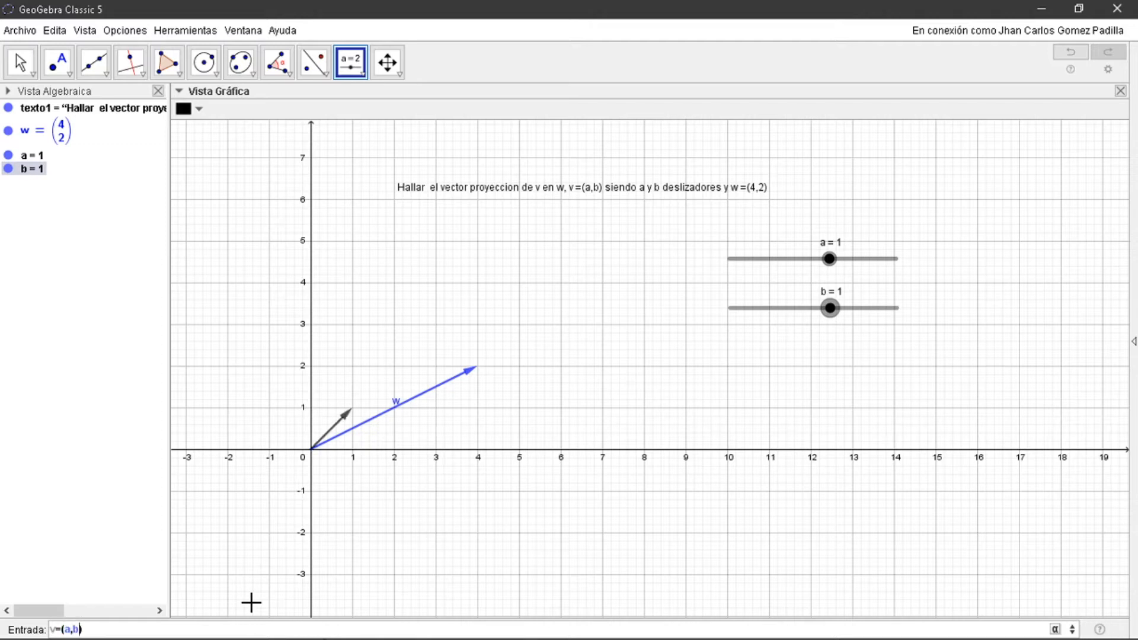
key(Return)
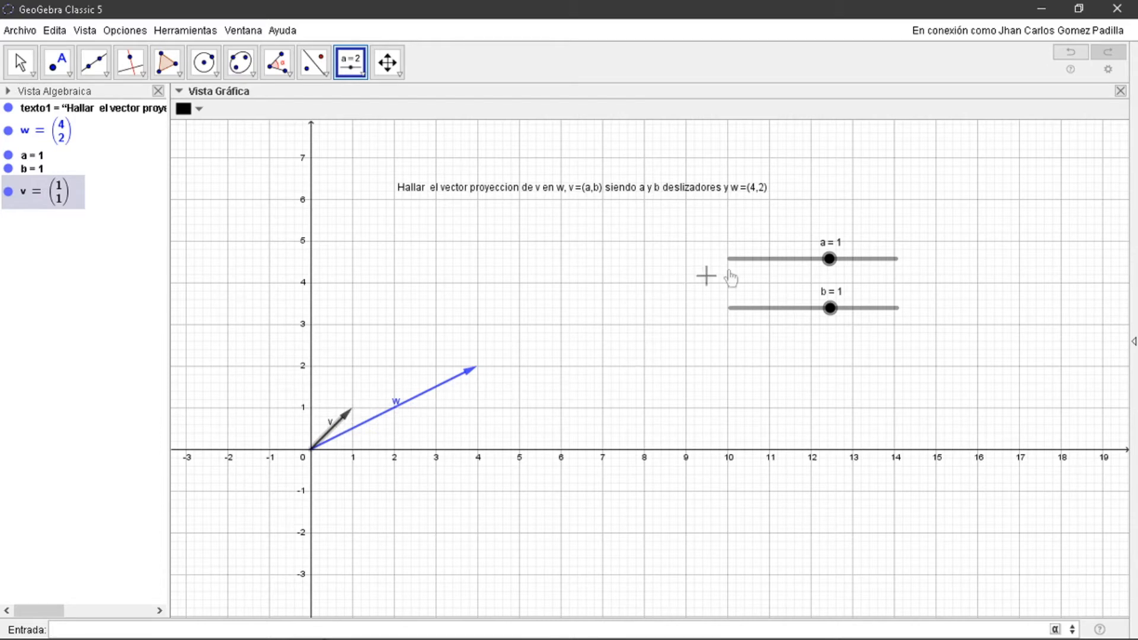
mouse_move(833, 261)
mouse_down()
mouse_move(859, 262)
mouse_move(763, 265)
mouse_move(877, 259)
mouse_move(851, 261)
mouse_up()
drag(834, 309, 882, 312)
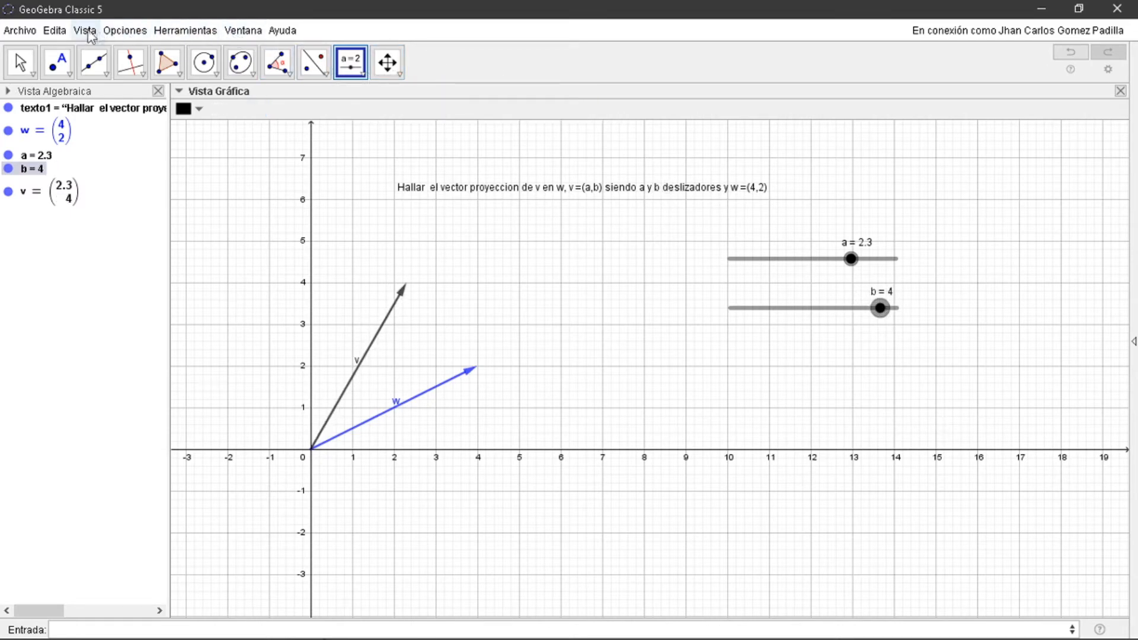
Insert a dynamic text v=(a,b) below the sliders, linking both components to the slider objects a and b
click(396, 70)
click(351, 66)
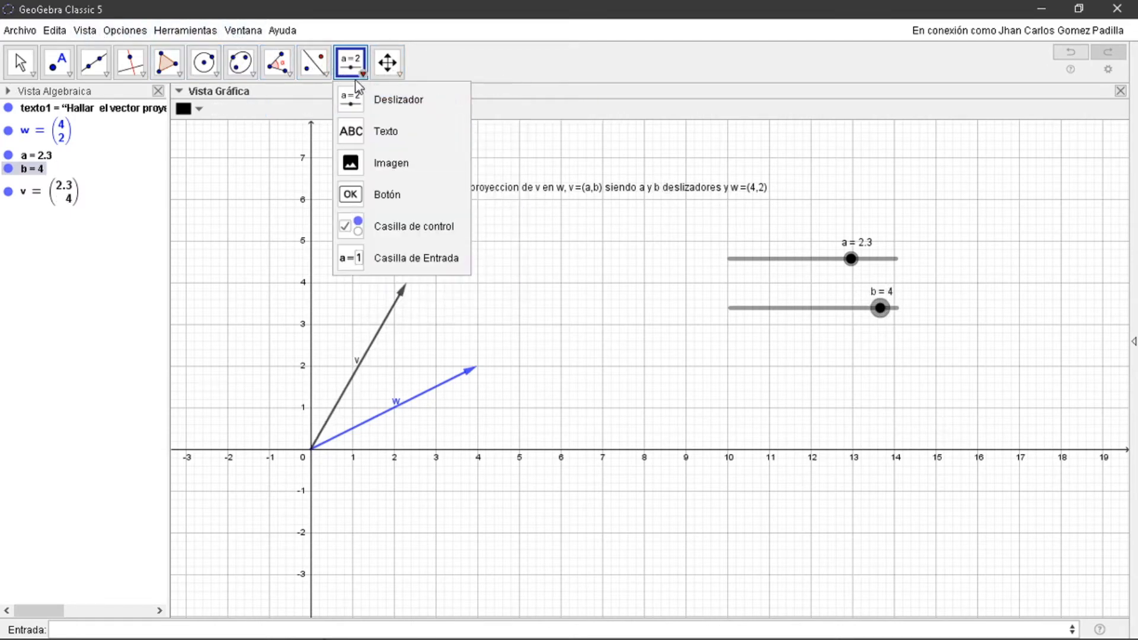
click(372, 130)
click(821, 374)
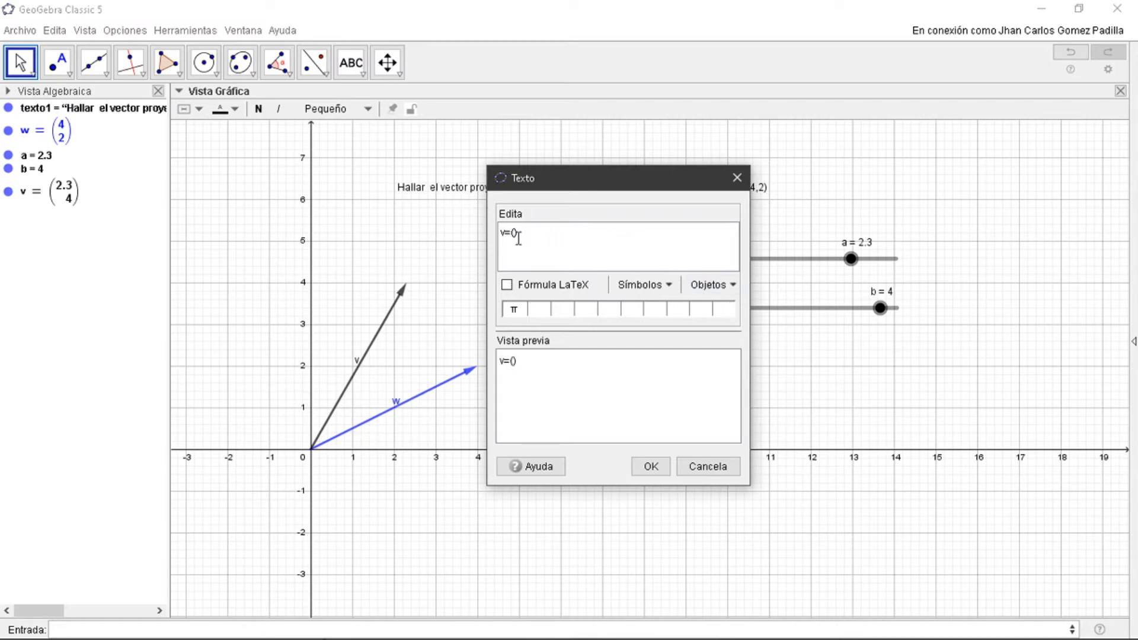
click(705, 287)
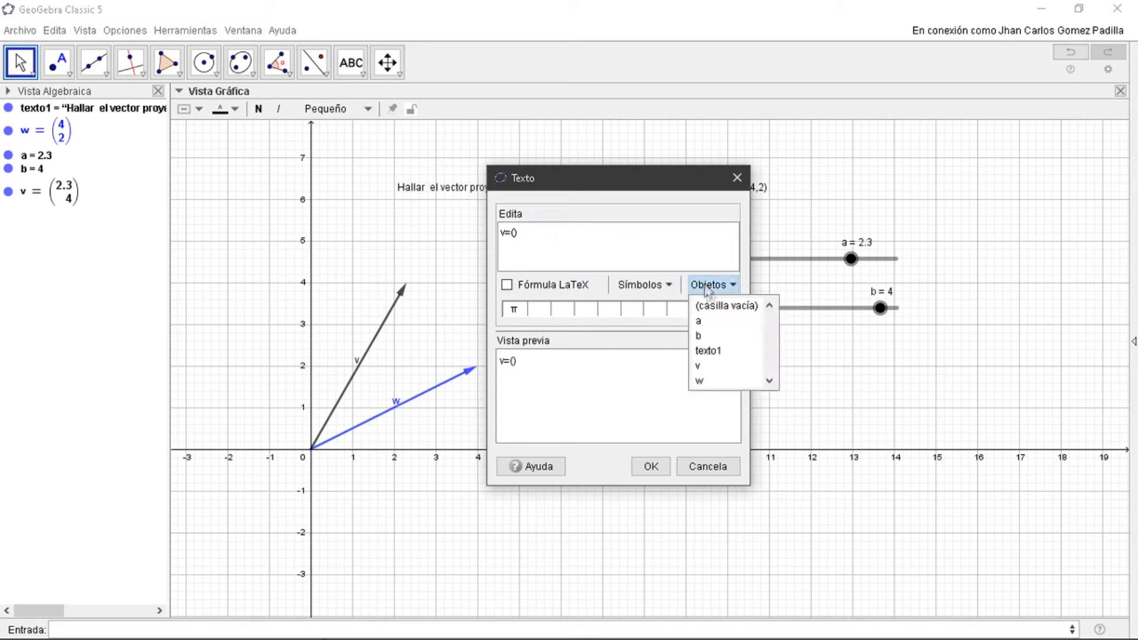
click(705, 321)
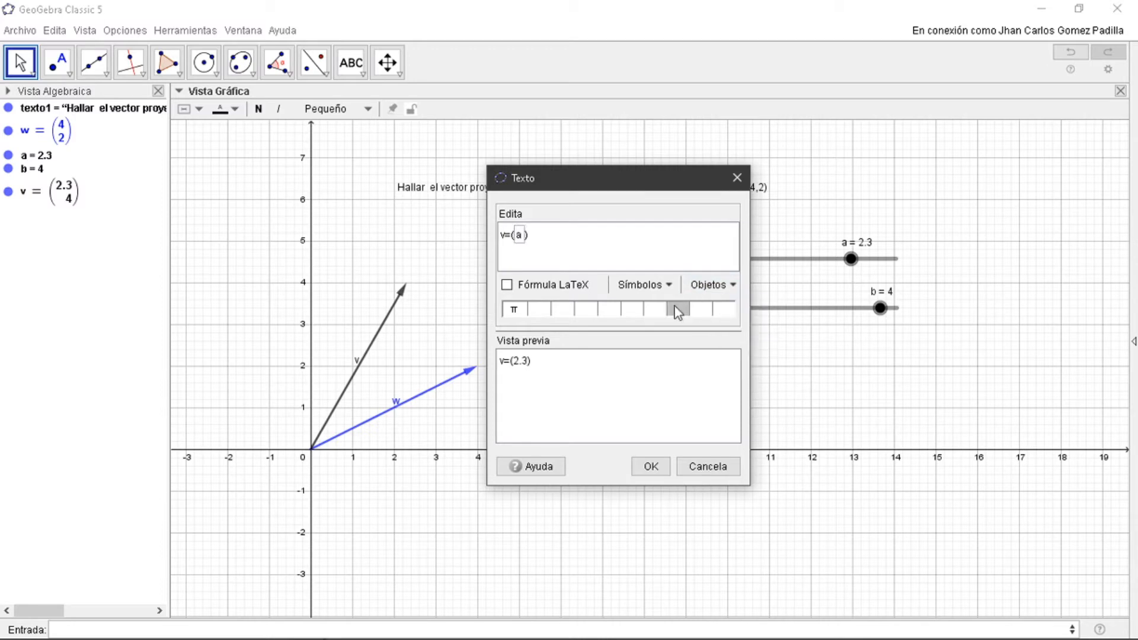
text(,)
click(721, 279)
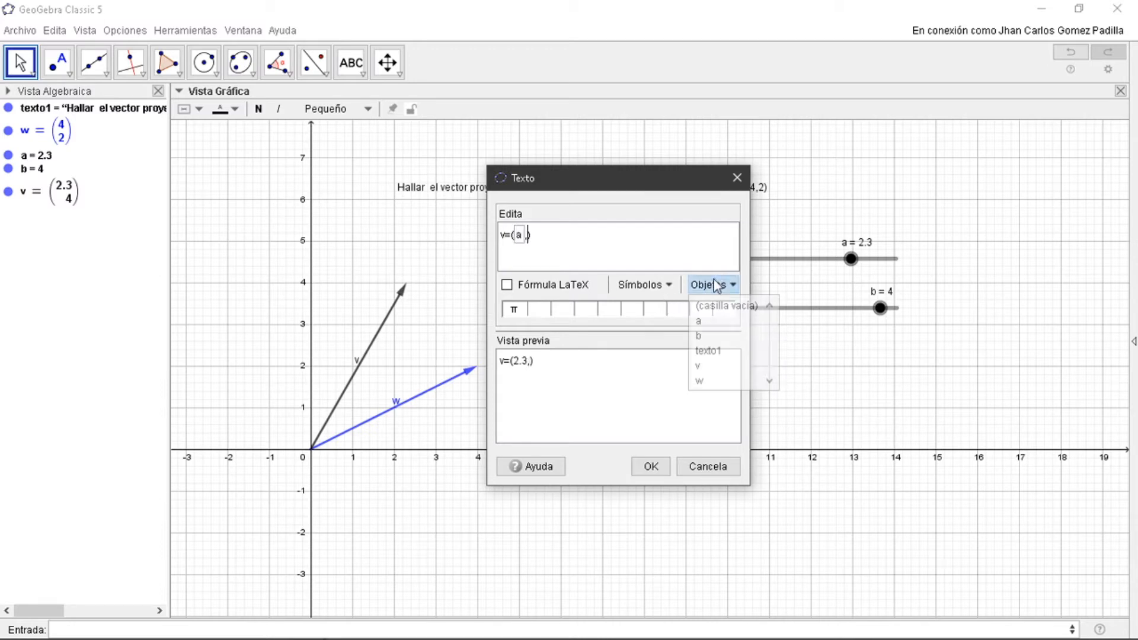
click(714, 333)
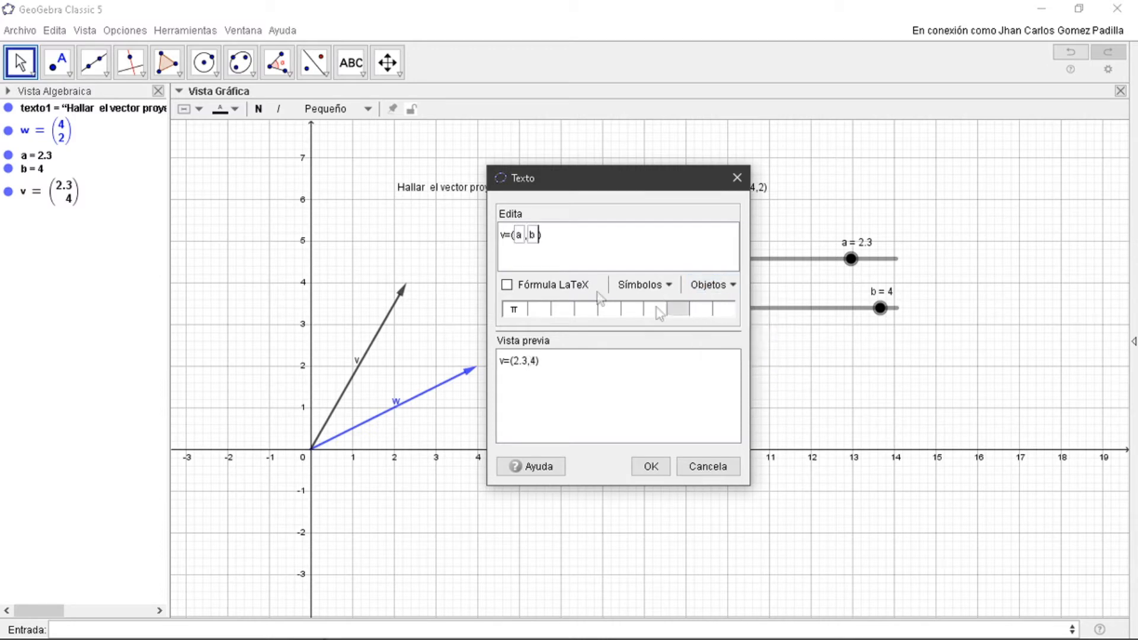
click(650, 467)
Format the v text as a LaTeX formula close beneath the sliders, and set a to 2.5 and b to 3.8
double_click(844, 382)
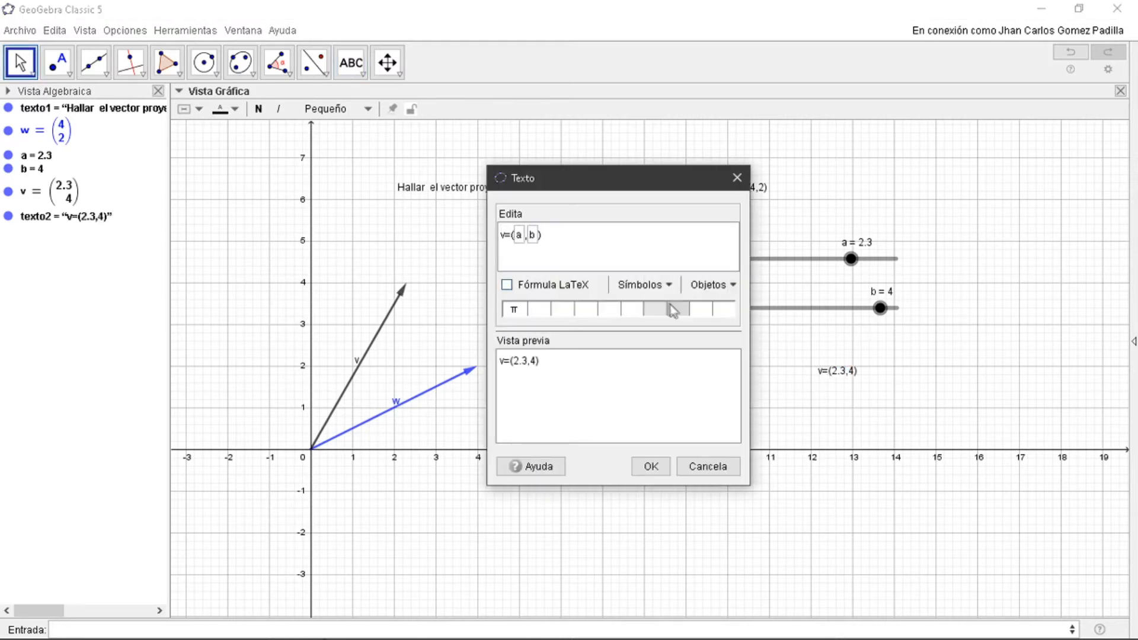
click(507, 287)
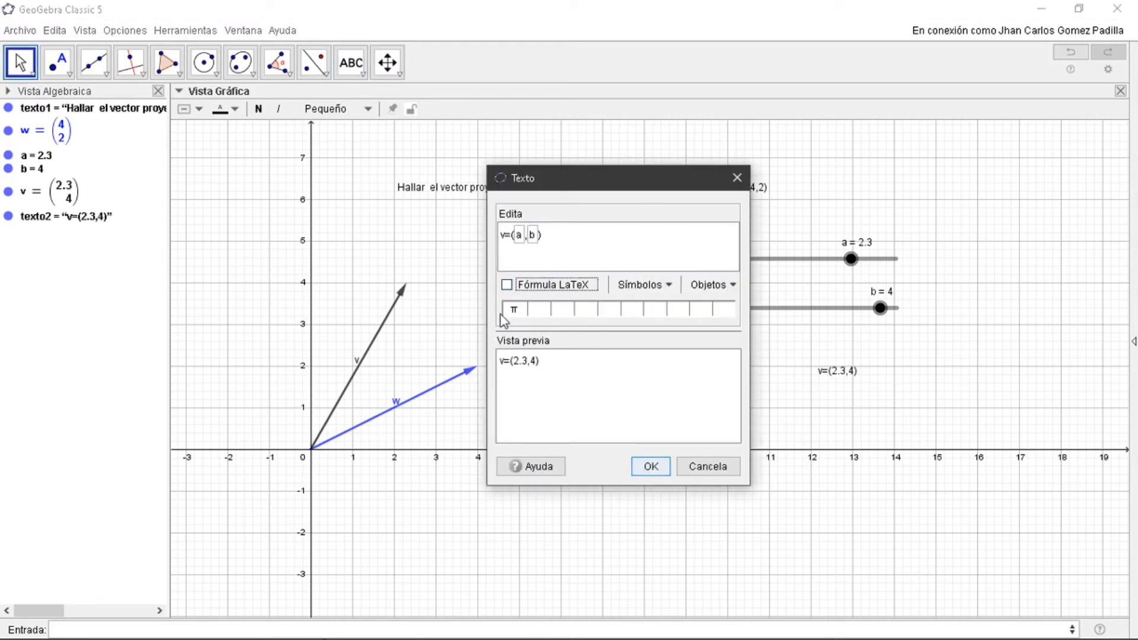
click(643, 469)
drag(856, 393, 856, 371)
drag(856, 273, 877, 307)
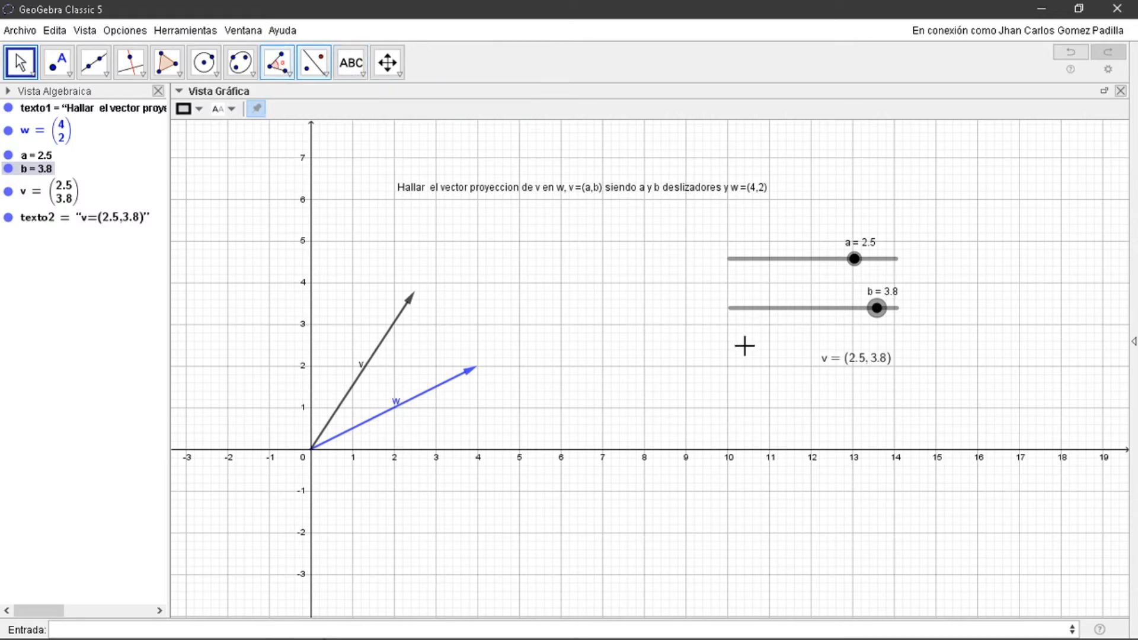
Add a LaTeX text w= linked to the vector object w and place it directly beneath the v text
click(362, 74)
click(387, 125)
click(802, 400)
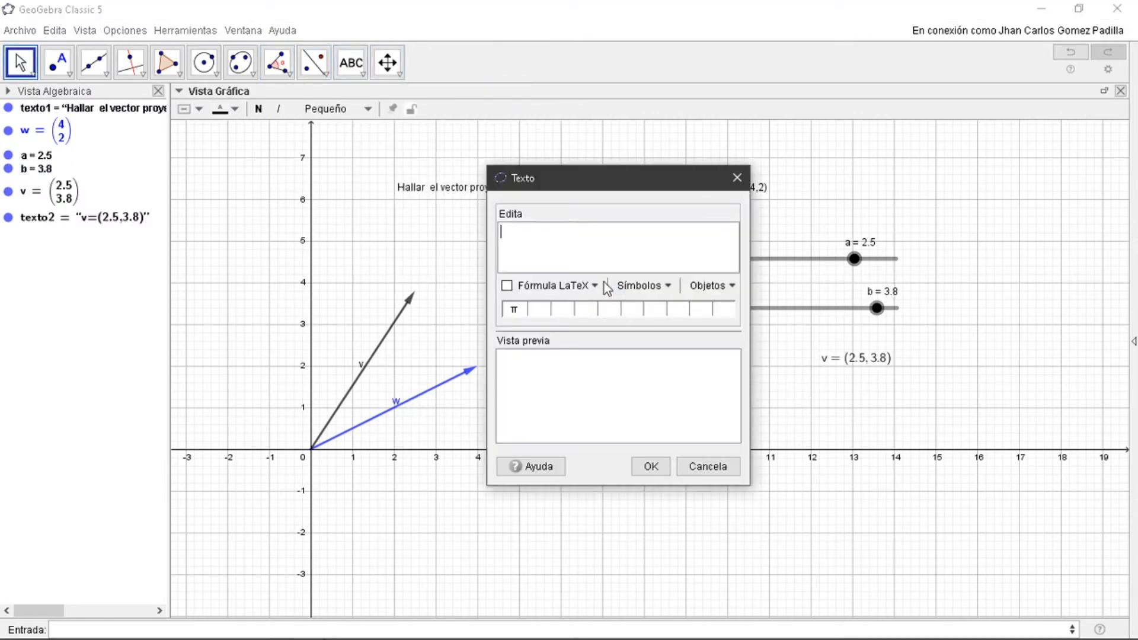
text(w=)
click(709, 286)
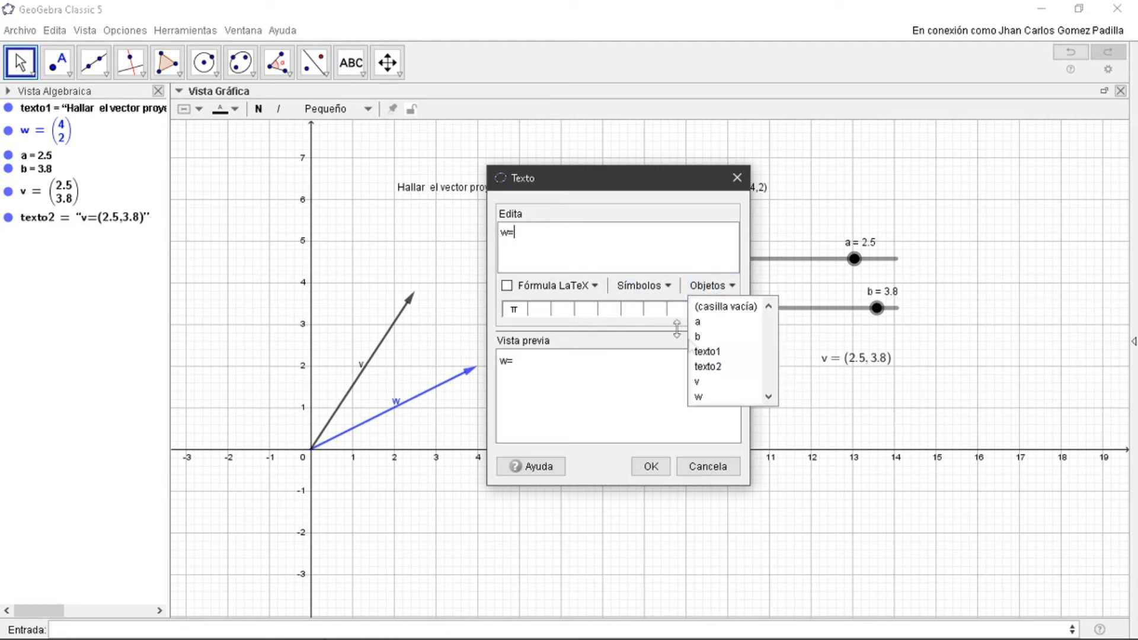
click(705, 396)
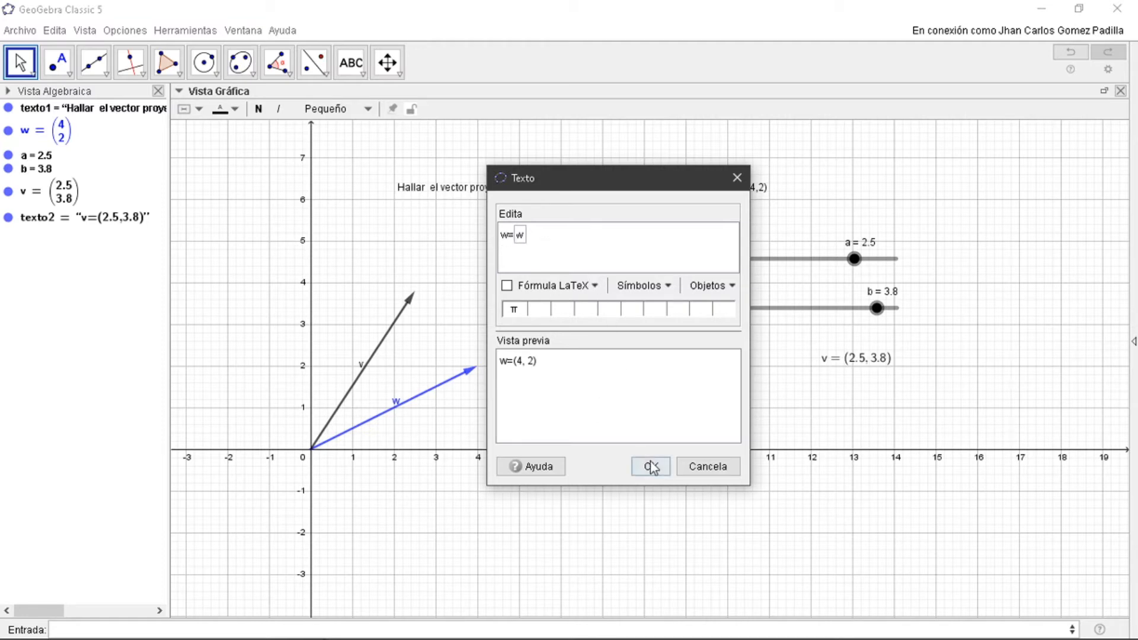
click(507, 286)
click(650, 466)
drag(839, 422, 859, 396)
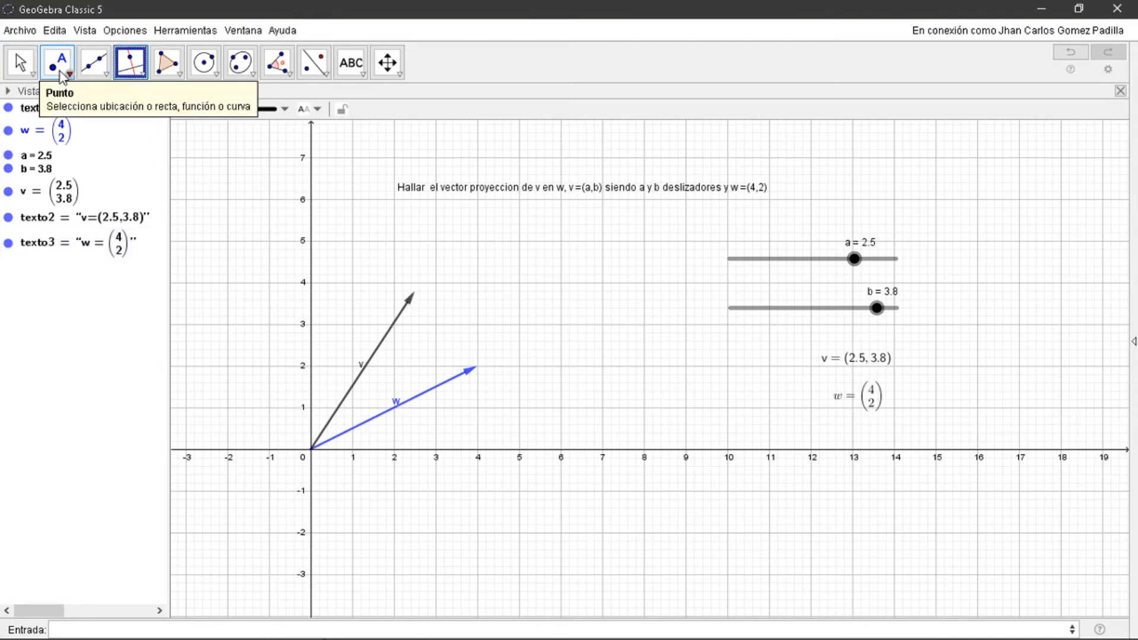
Place points at the origin, at the tip of vector v and at the tip of vector w
click(62, 73)
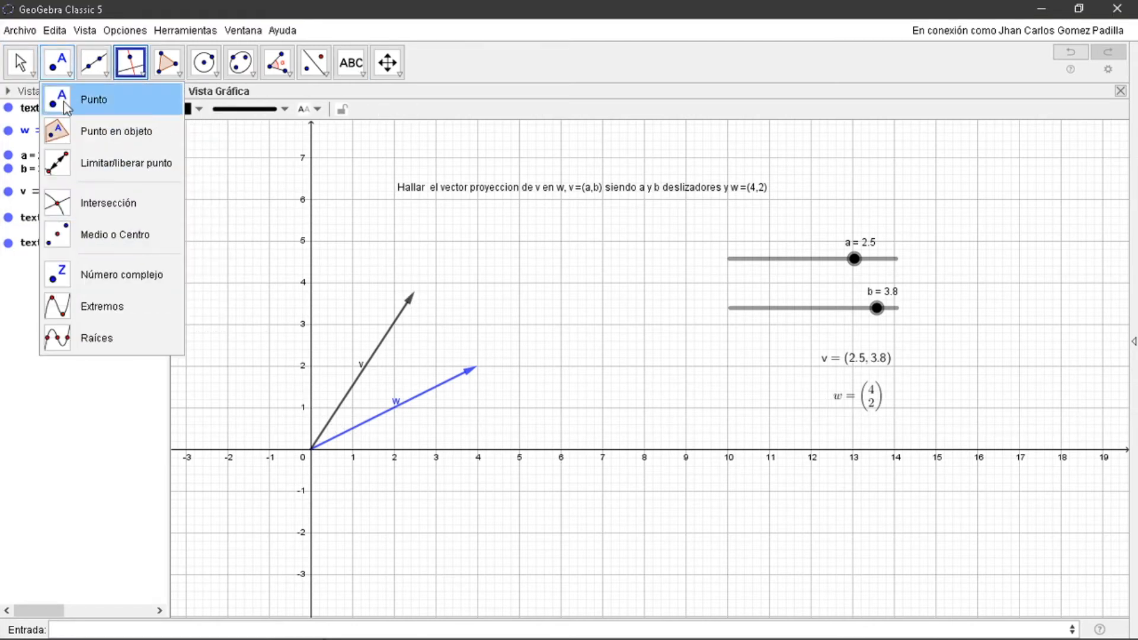
click(65, 105)
click(311, 449)
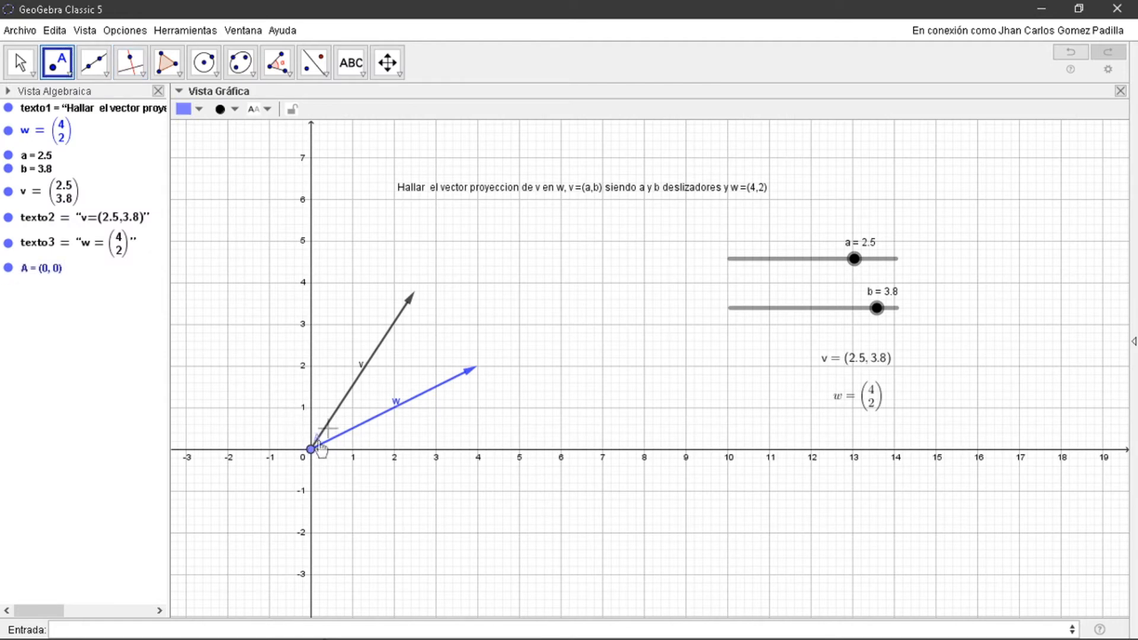
click(414, 293)
click(477, 366)
Construct the line perpendicular to vector w through point B at the tip of v
click(131, 62)
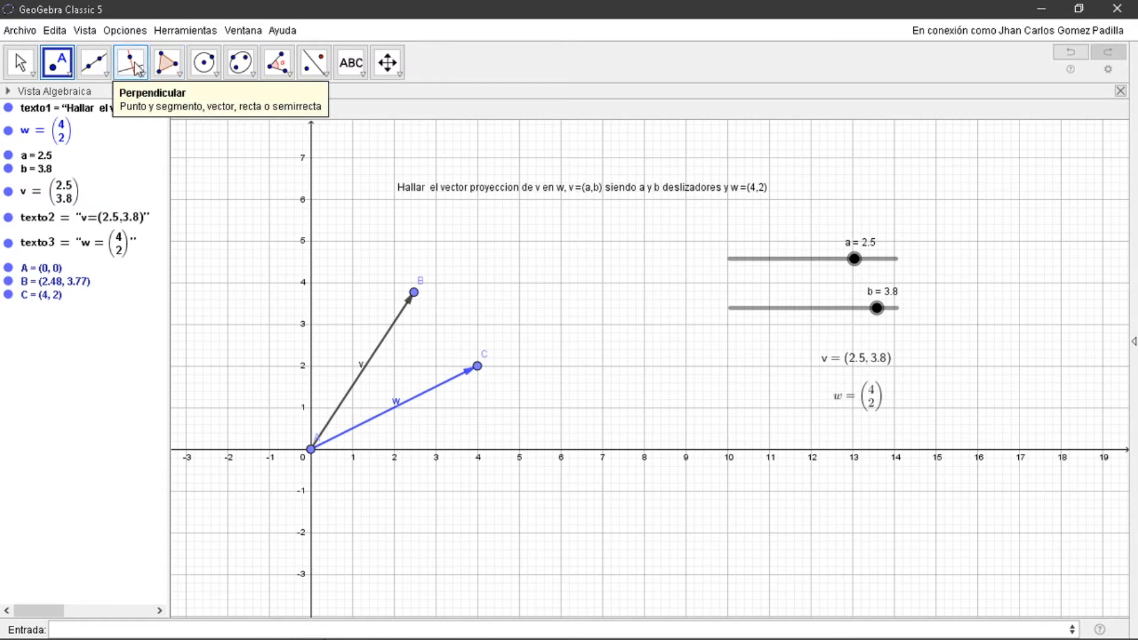
click(414, 292)
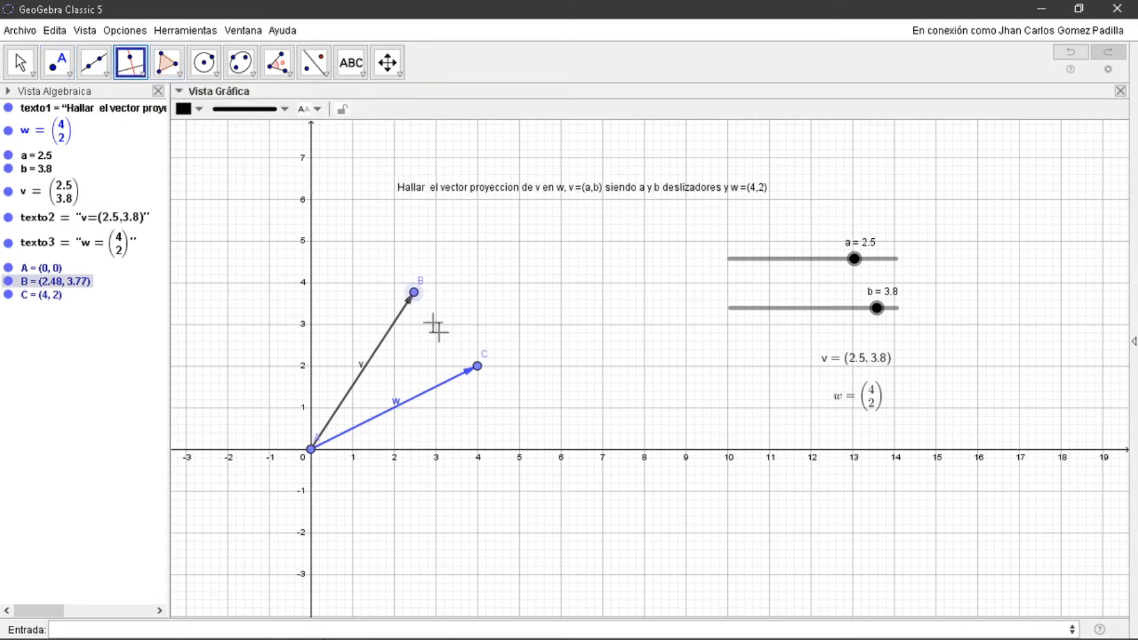
click(452, 382)
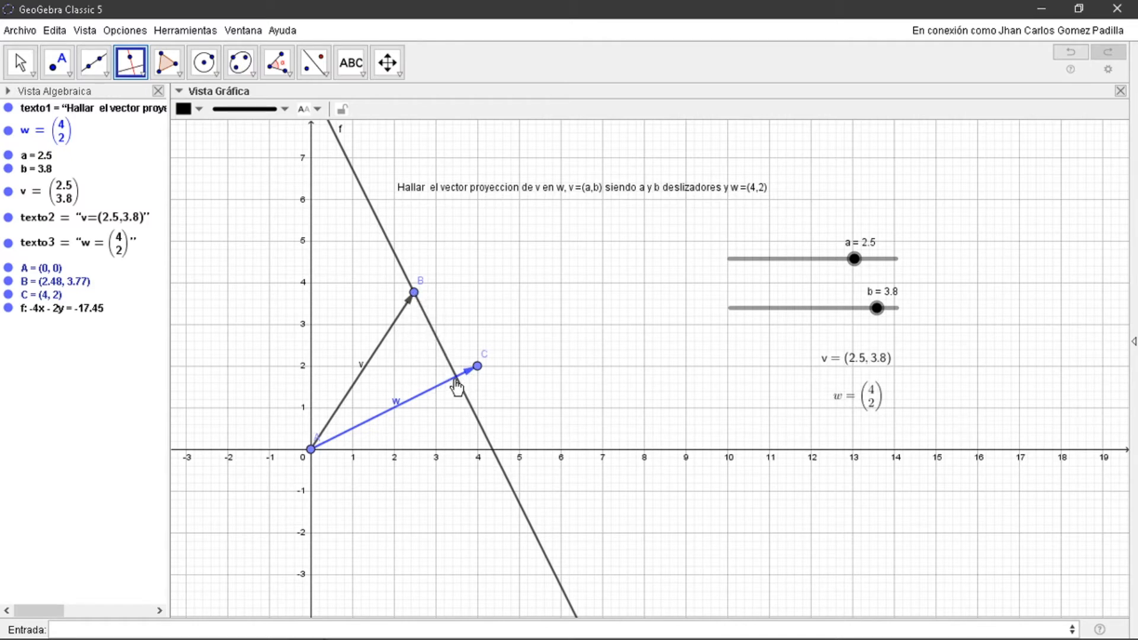
Draw a line through points A and C along vector w
click(95, 62)
click(312, 451)
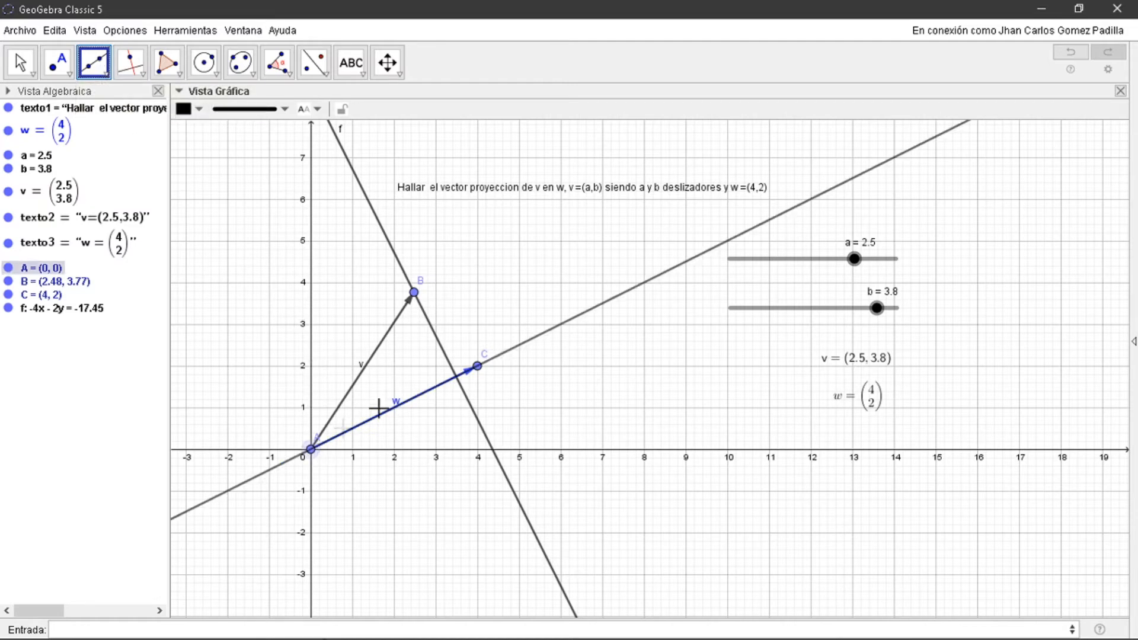
click(478, 366)
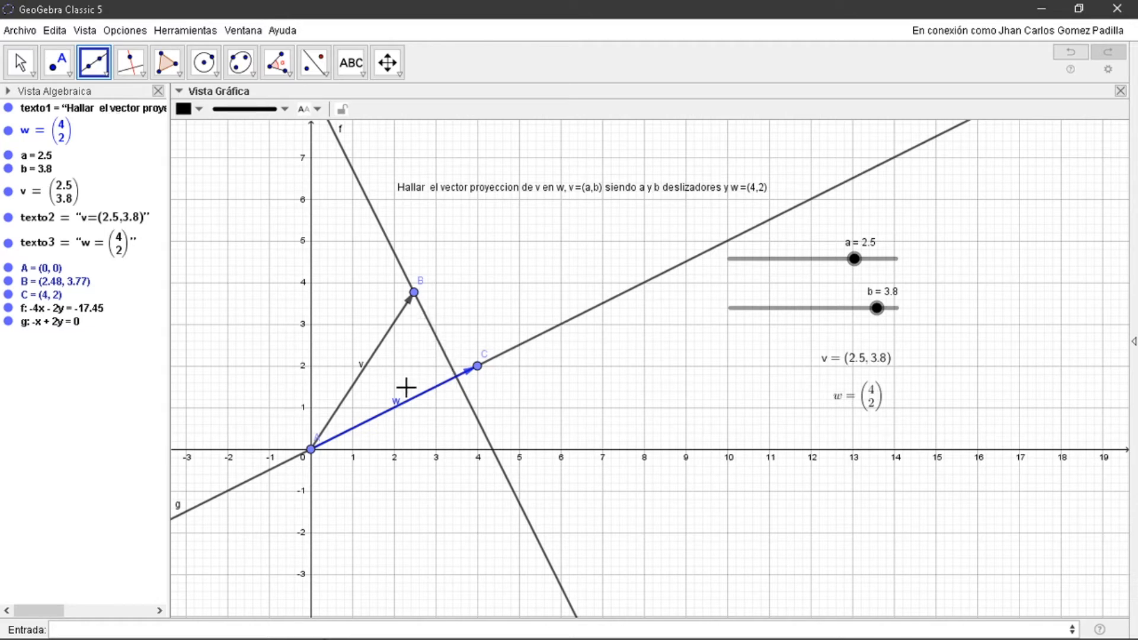
Mark the intersection of the perpendicular line f and line g along vector w, and hide both lines
click(57, 65)
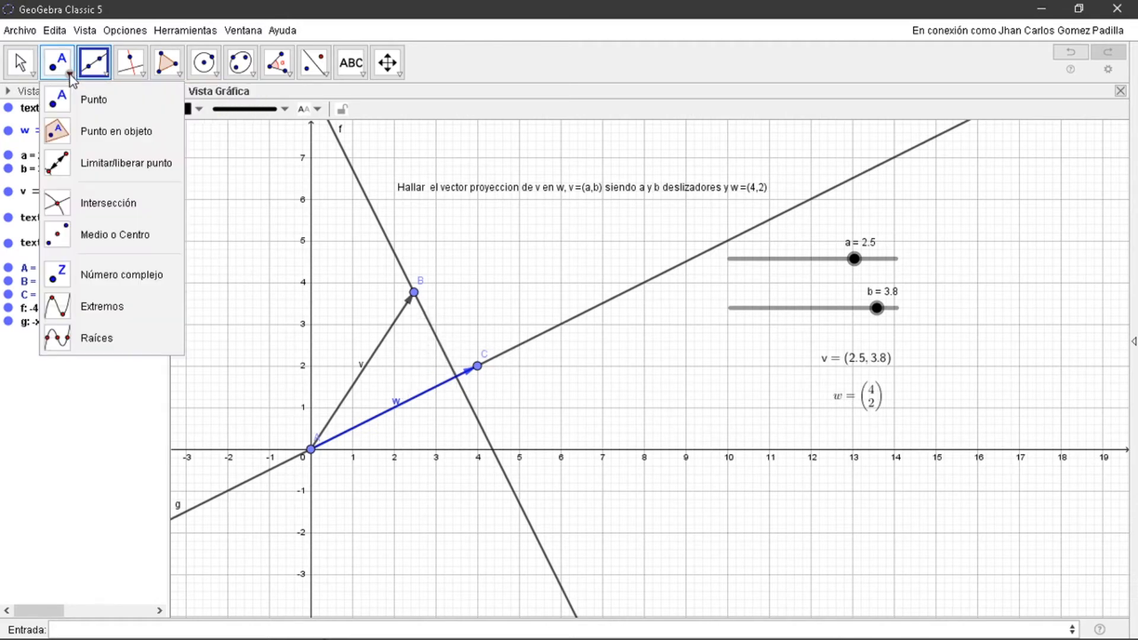
click(99, 211)
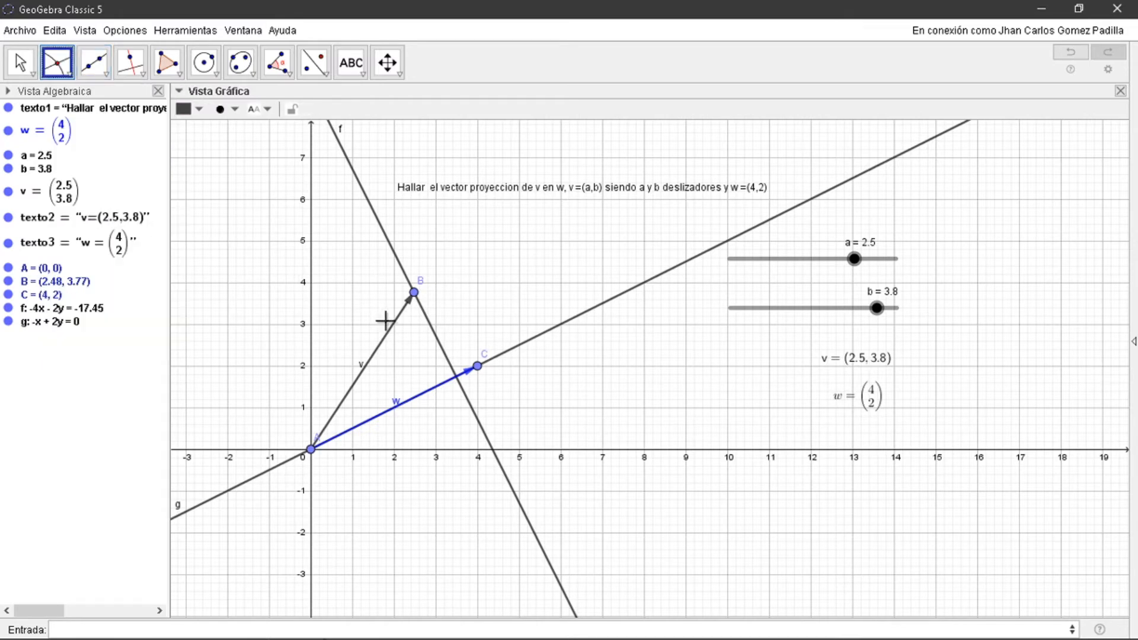
click(434, 333)
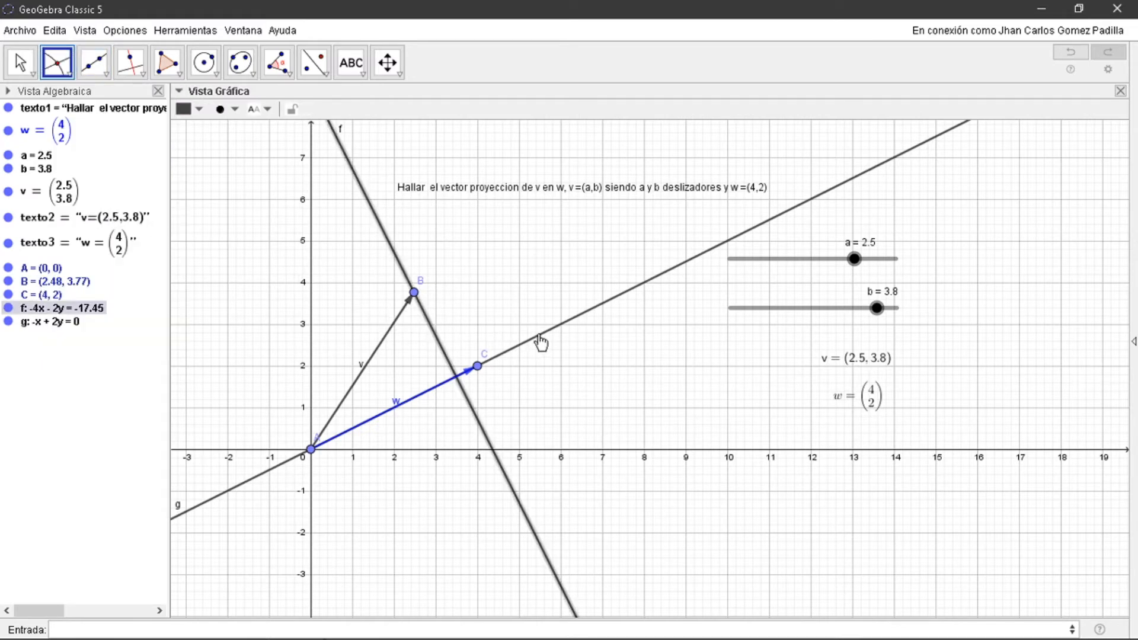
click(540, 339)
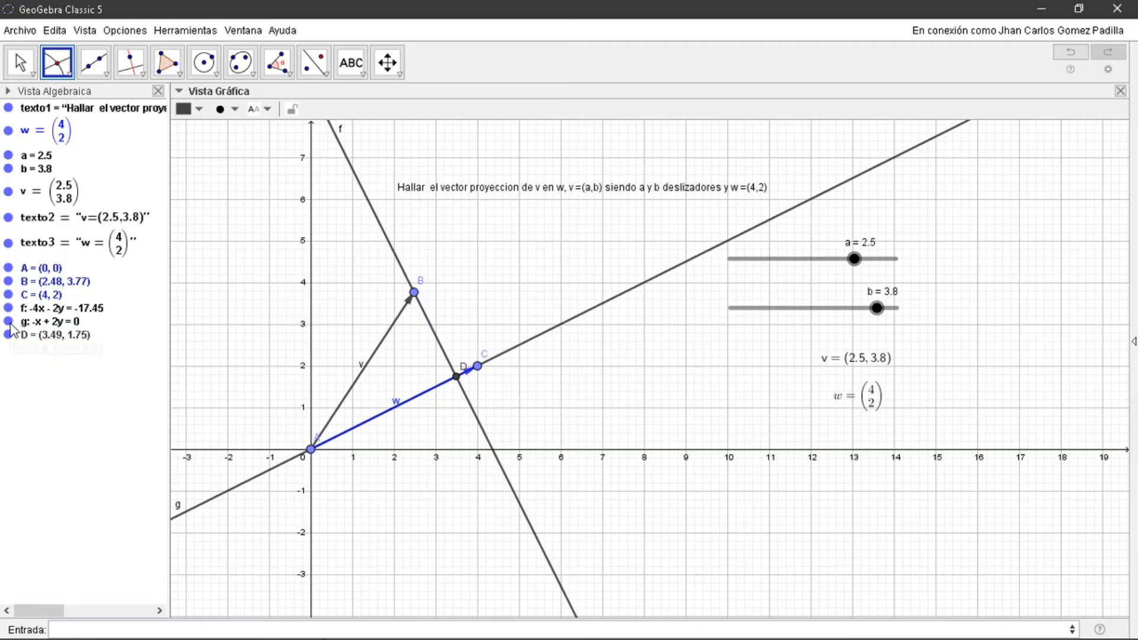
click(9, 321)
click(9, 308)
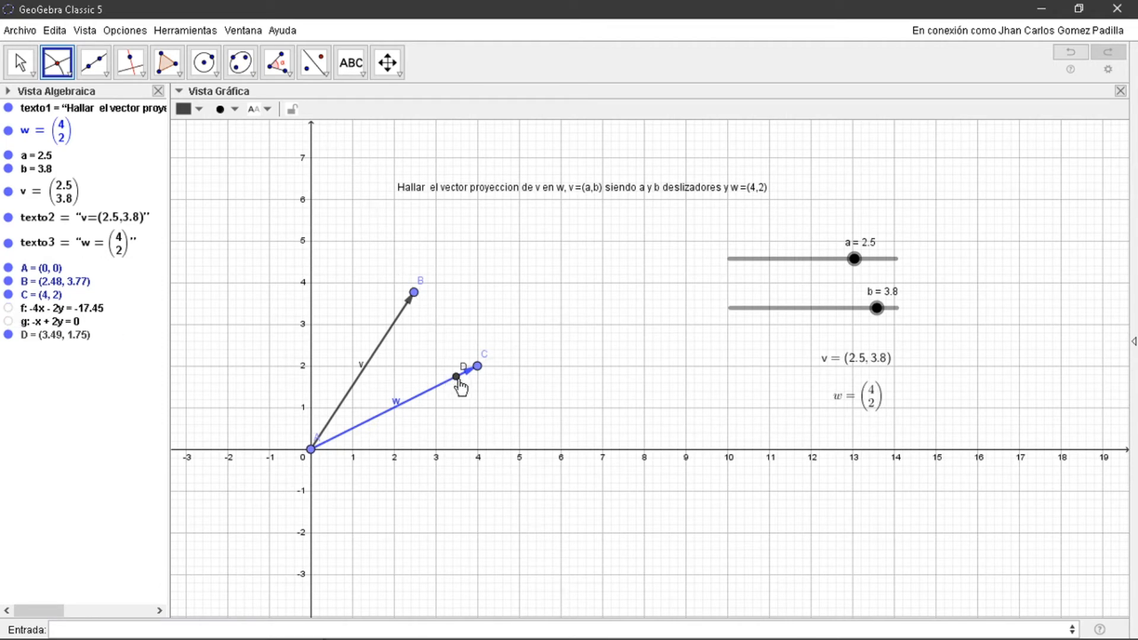
Draw a segment from point B at the tip of v to the intersection point D
click(105, 75)
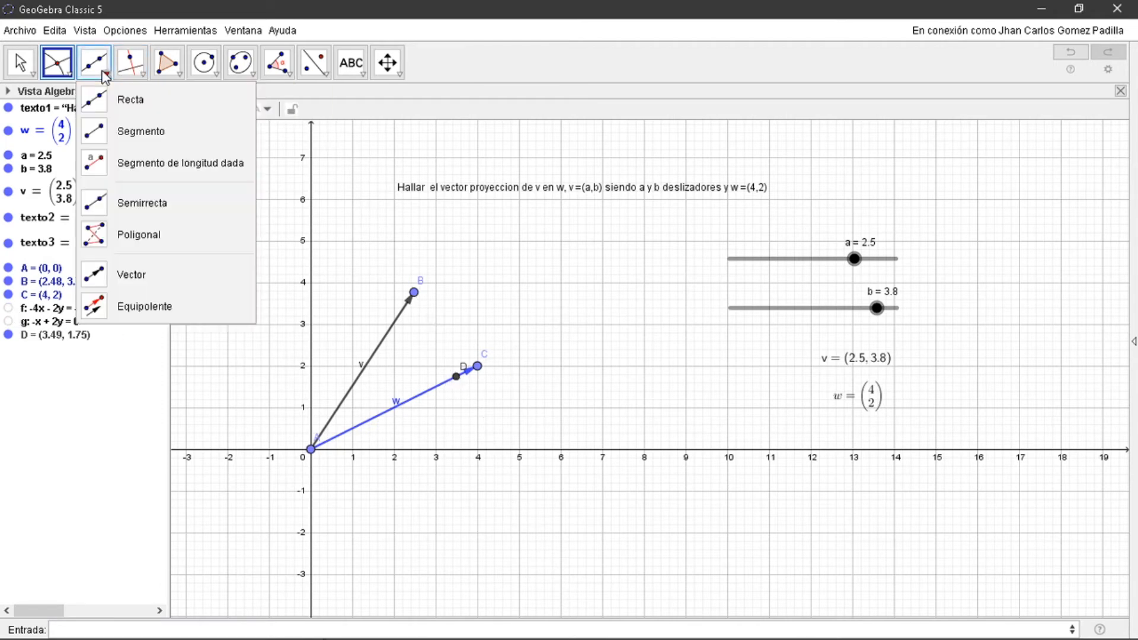
click(122, 131)
click(413, 293)
click(458, 379)
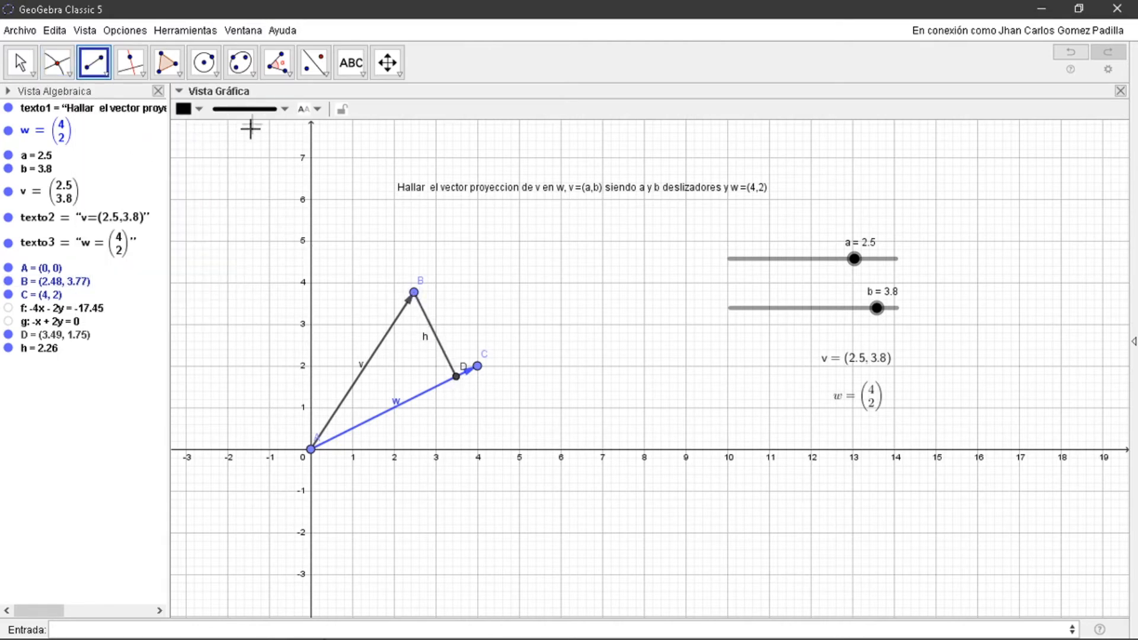
Style the segment from B to D with a dashed line in red
click(268, 112)
click(254, 148)
click(199, 109)
click(185, 136)
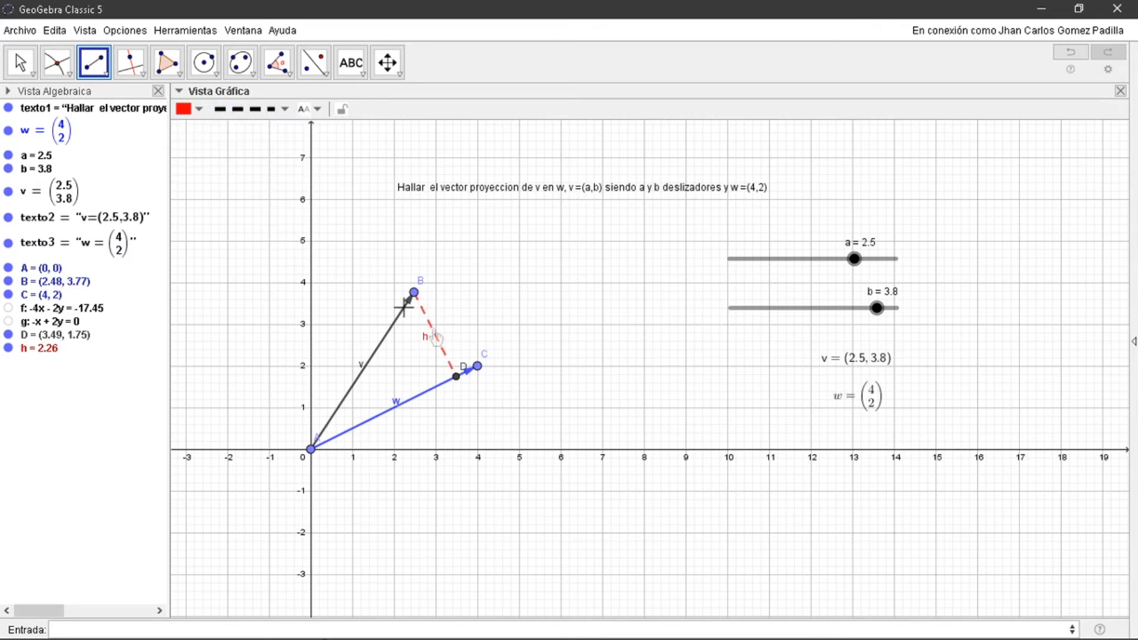
Test the construction with slider a at 4.9 and 1, then set b to 4.4 and a to 1.8
drag(854, 264, 897, 281)
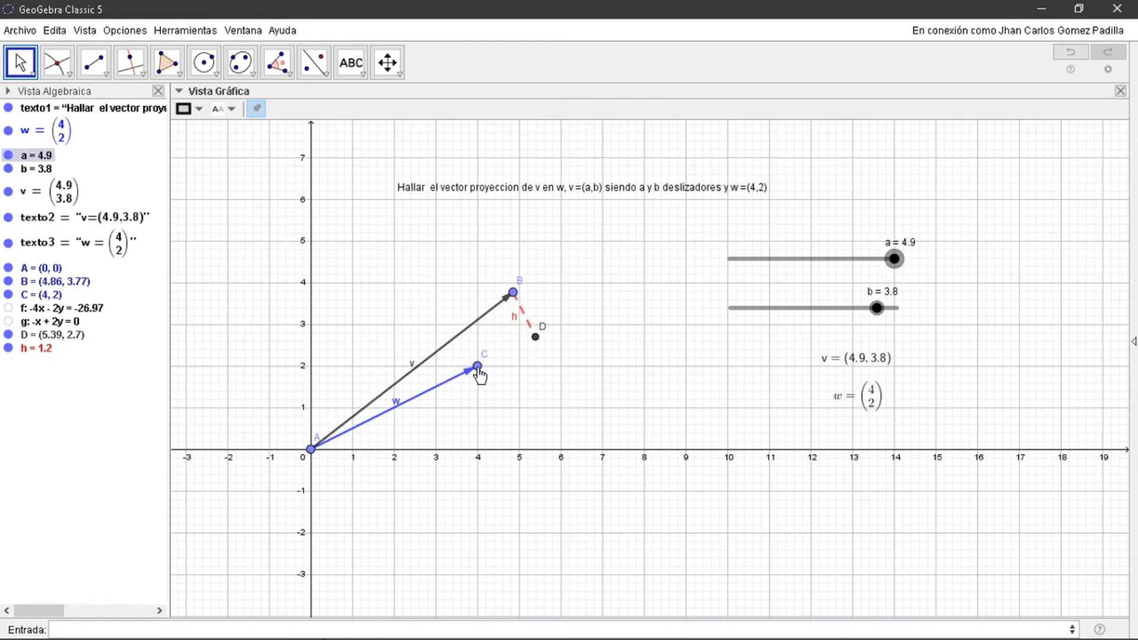
drag(892, 262, 829, 262)
mouse_move(878, 304)
mouse_down()
mouse_move(846, 307)
mouse_move(889, 307)
mouse_up()
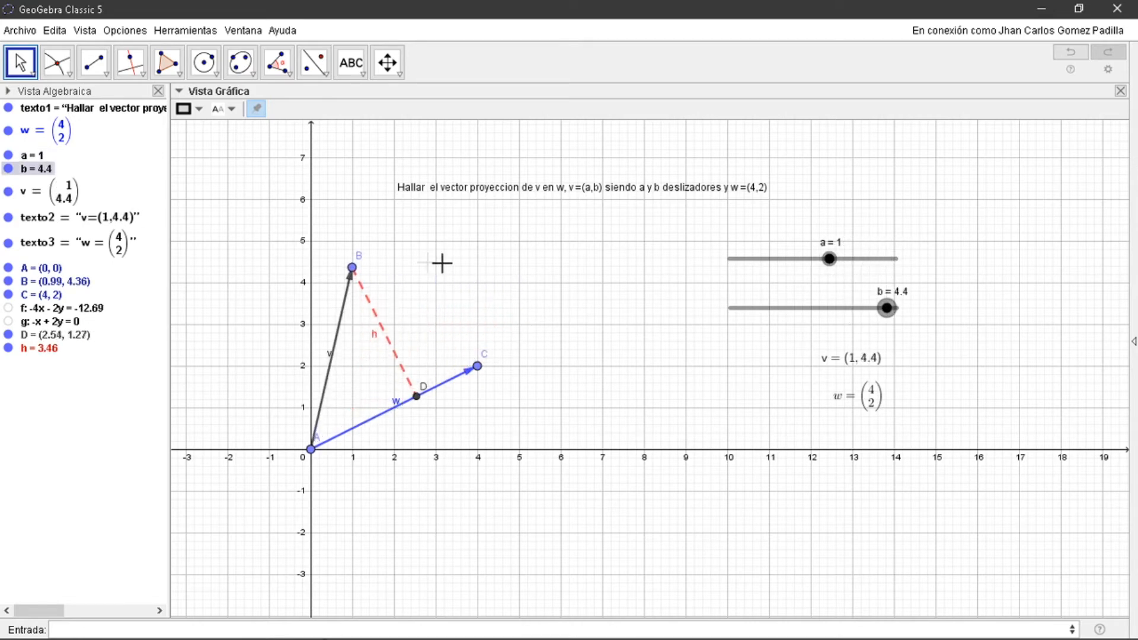
mouse_move(829, 259)
mouse_down()
mouse_move(857, 258)
mouse_move(843, 259)
mouse_up()
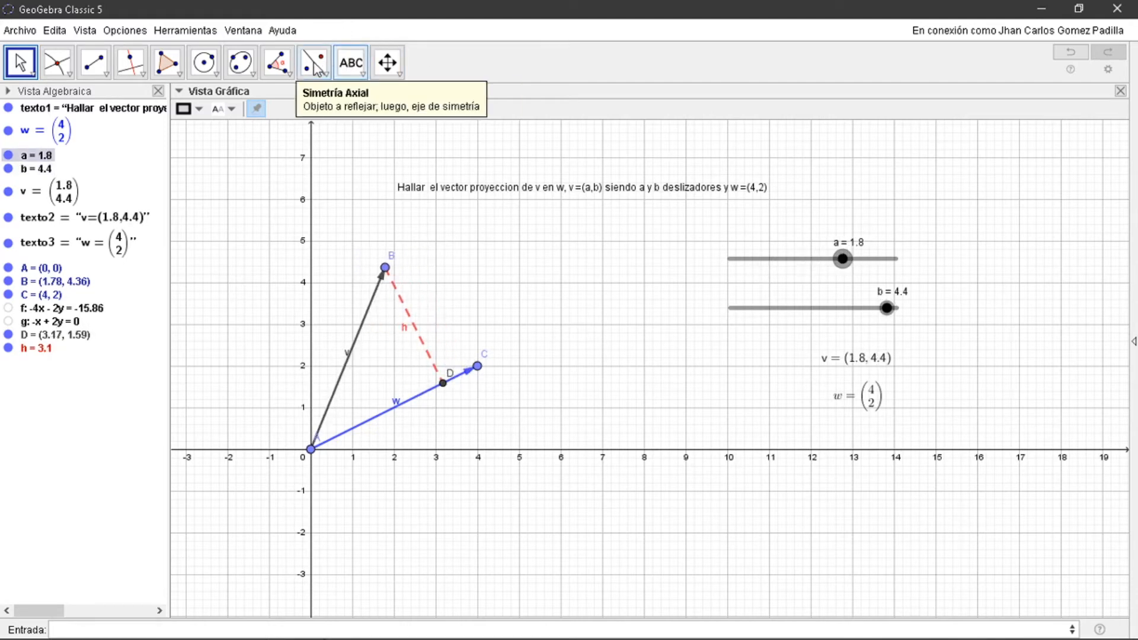
Mark the angle at vertex D between points B and A, and move its label clear of the vertex
click(277, 61)
click(313, 98)
click(385, 267)
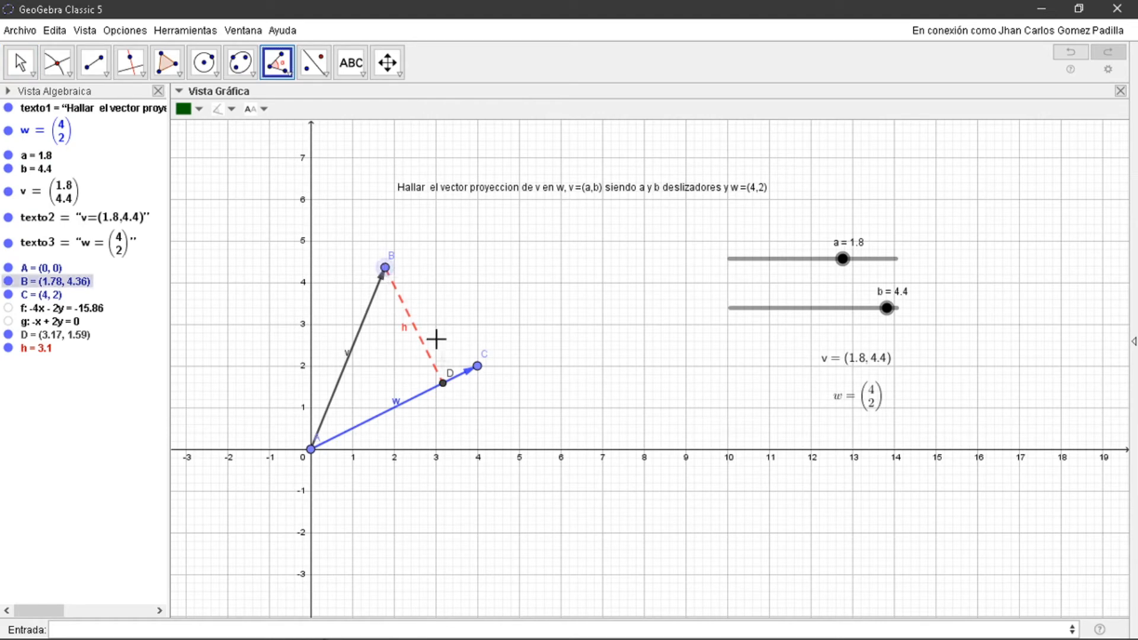
click(443, 382)
click(310, 449)
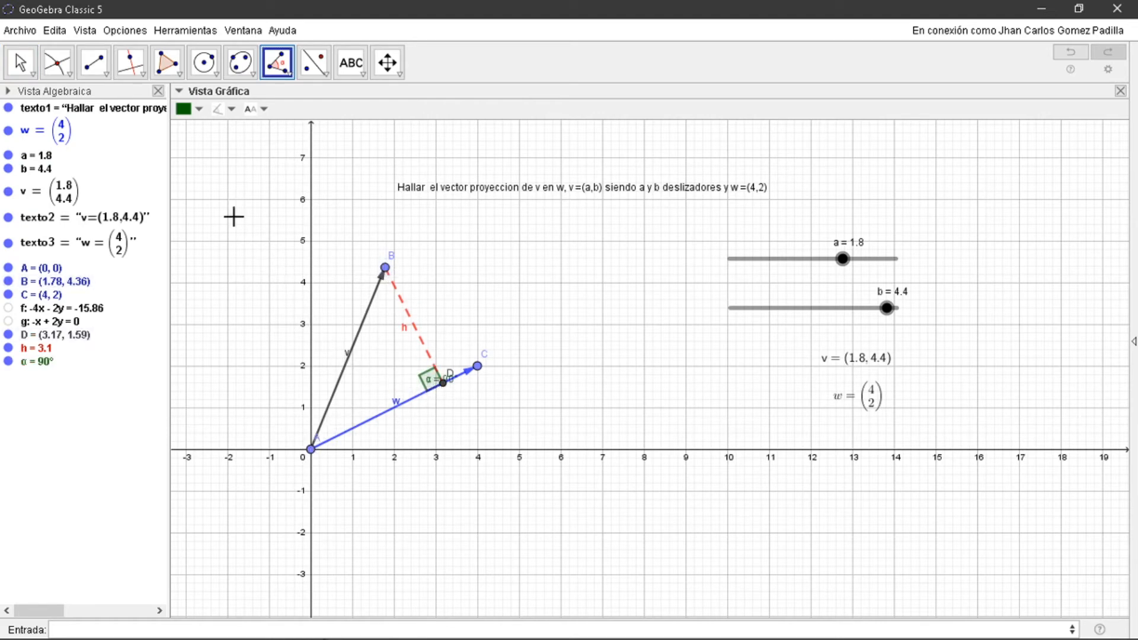
click(19, 62)
drag(431, 389, 391, 385)
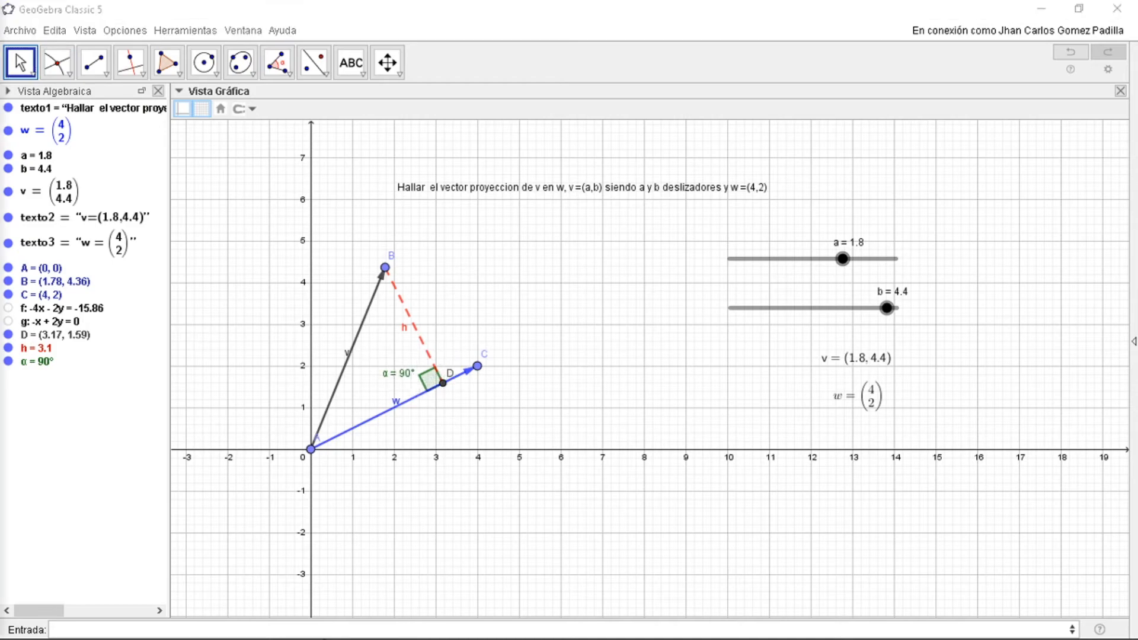
Move the problem statement text slightly upward and away from slider a
drag(485, 317, 589, 317)
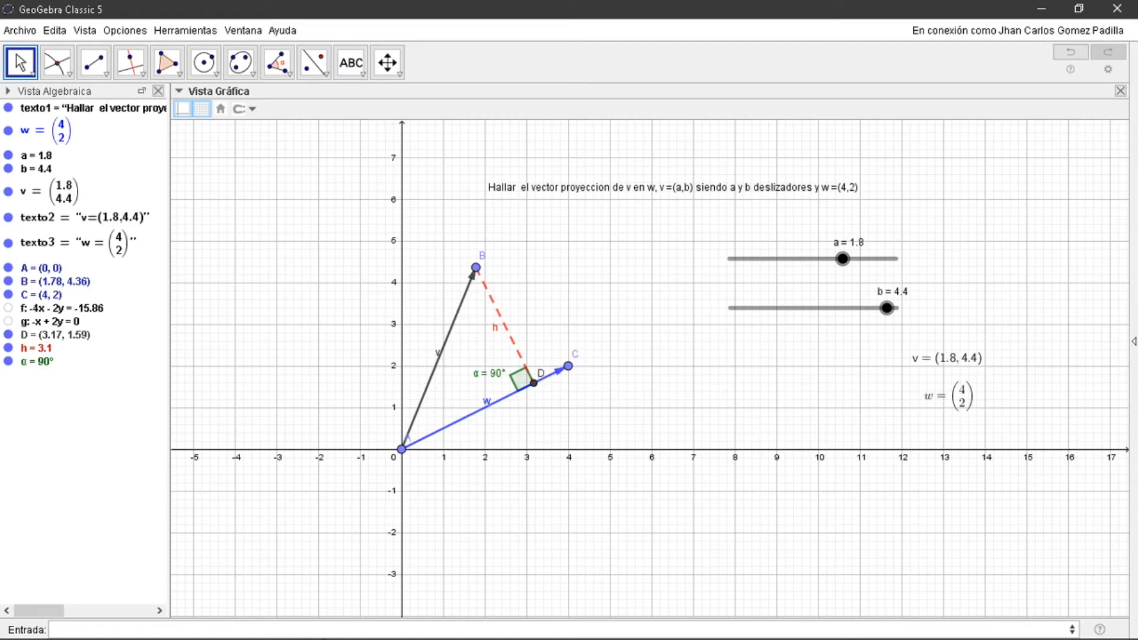
drag(369, 242, 412, 282)
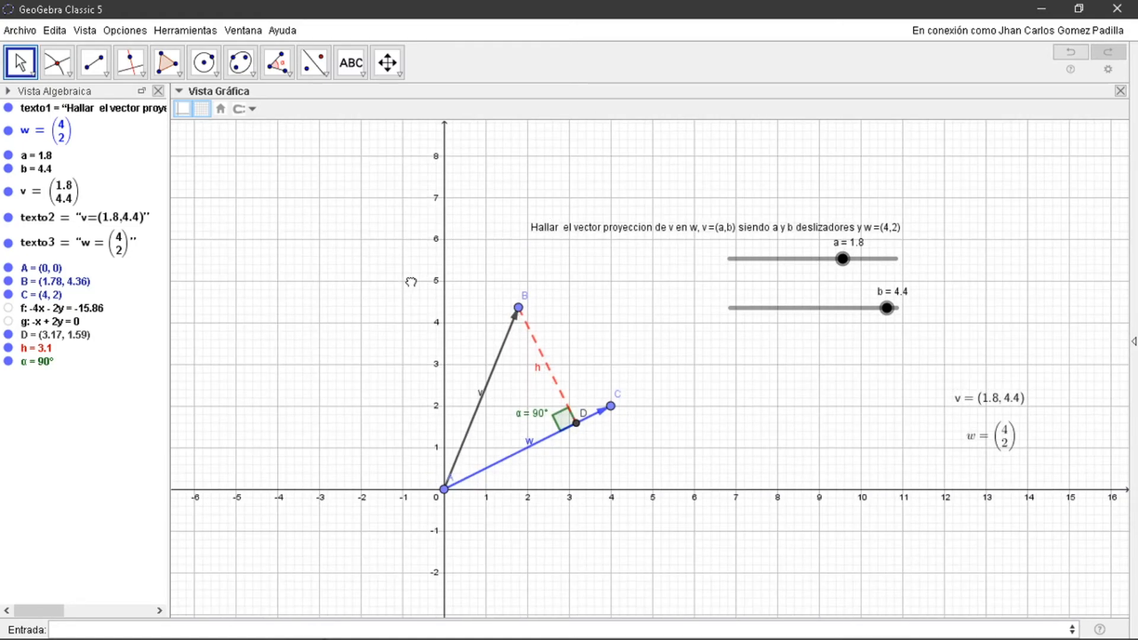
scroll(421, 310, down, 3)
scroll(422, 310, up, 4)
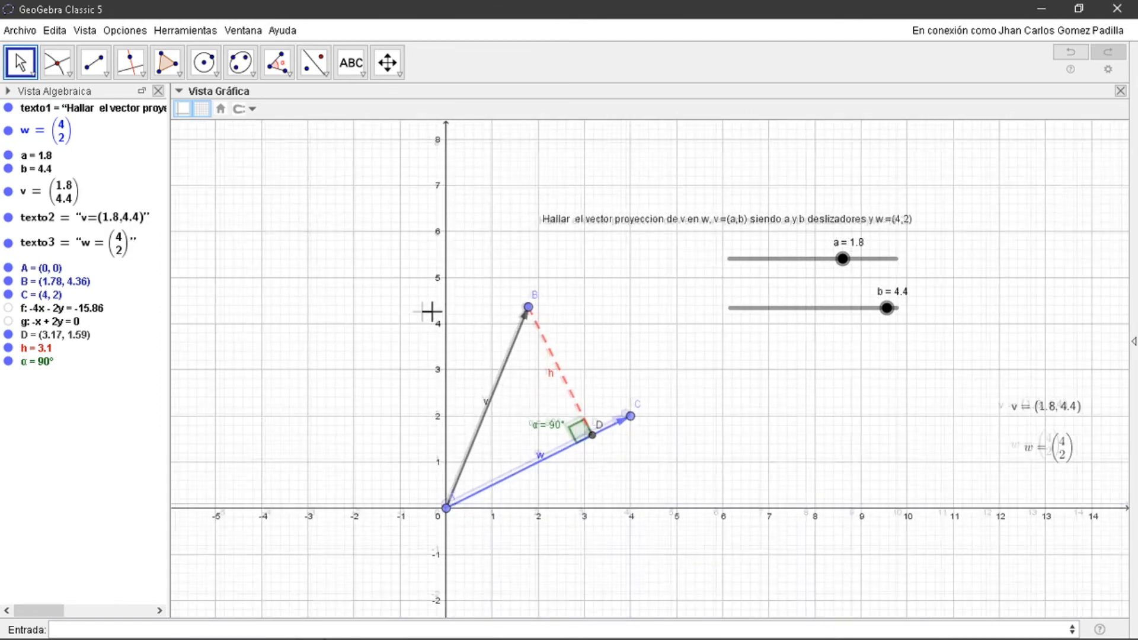
drag(454, 305, 402, 296)
drag(533, 213, 483, 200)
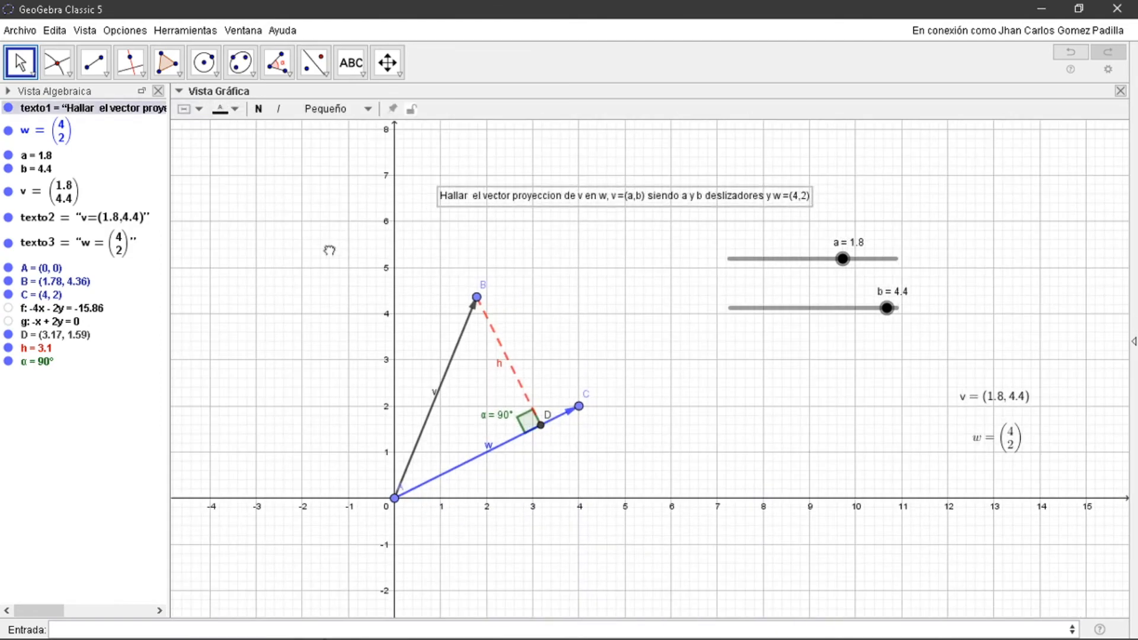
Start a new text in the empty area beside vector v as a LaTeX formula with a bar accent over Proy
drag(329, 250, 381, 250)
click(351, 63)
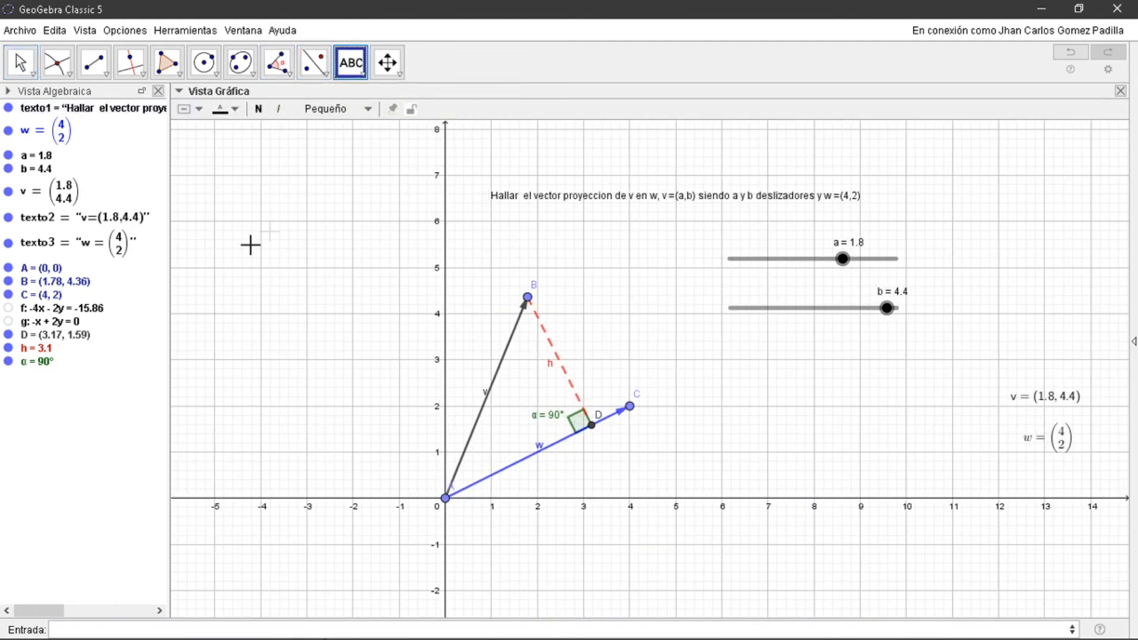
click(213, 270)
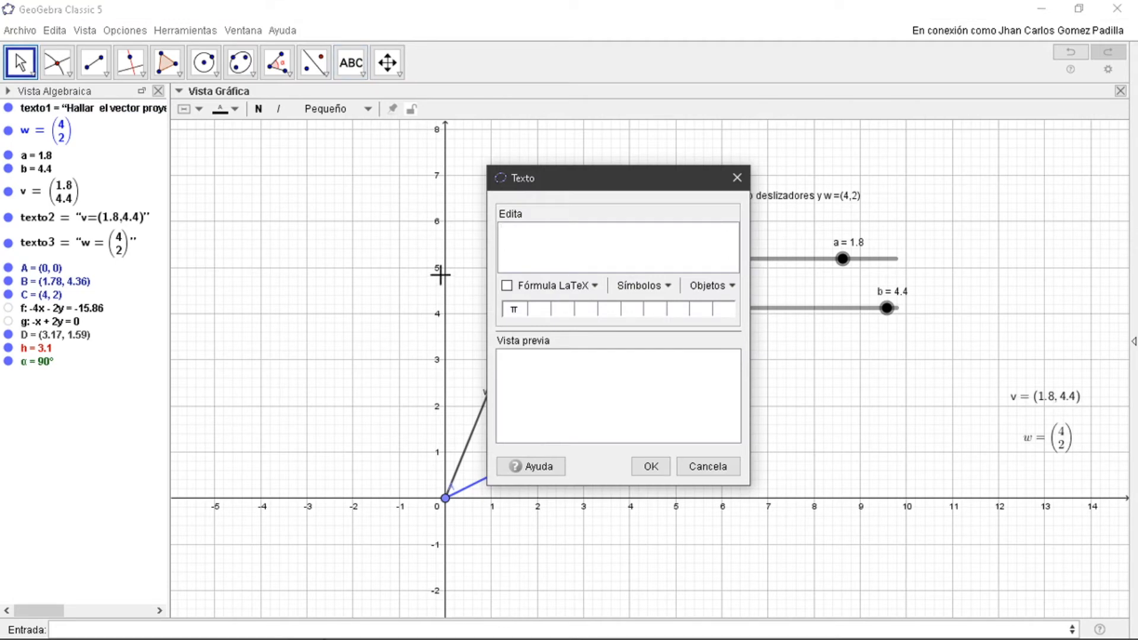
click(507, 286)
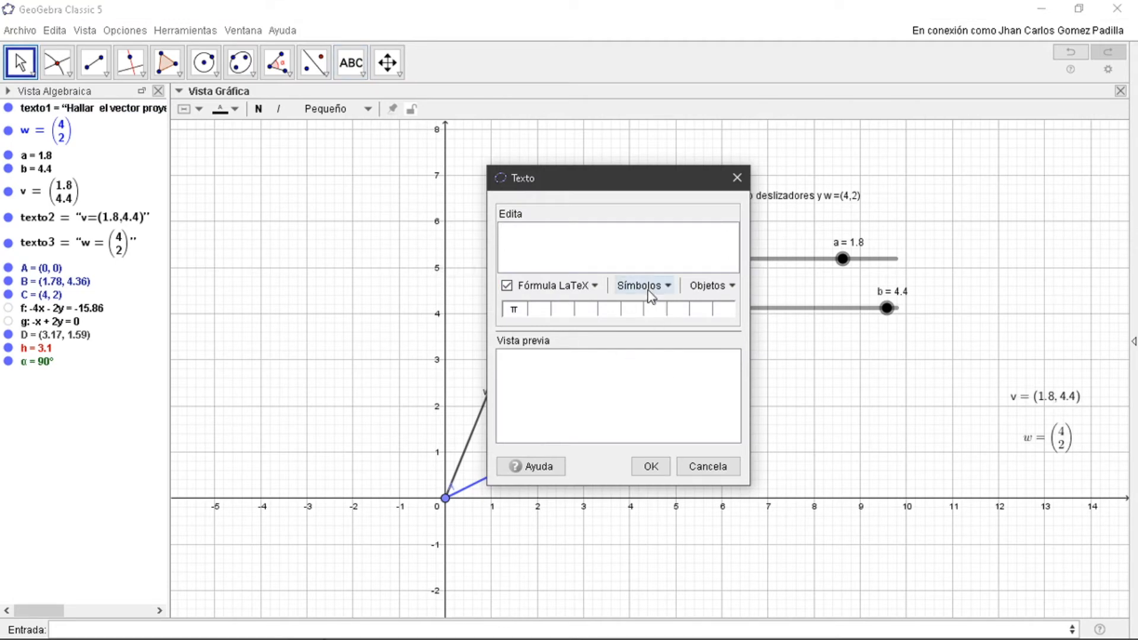
click(643, 286)
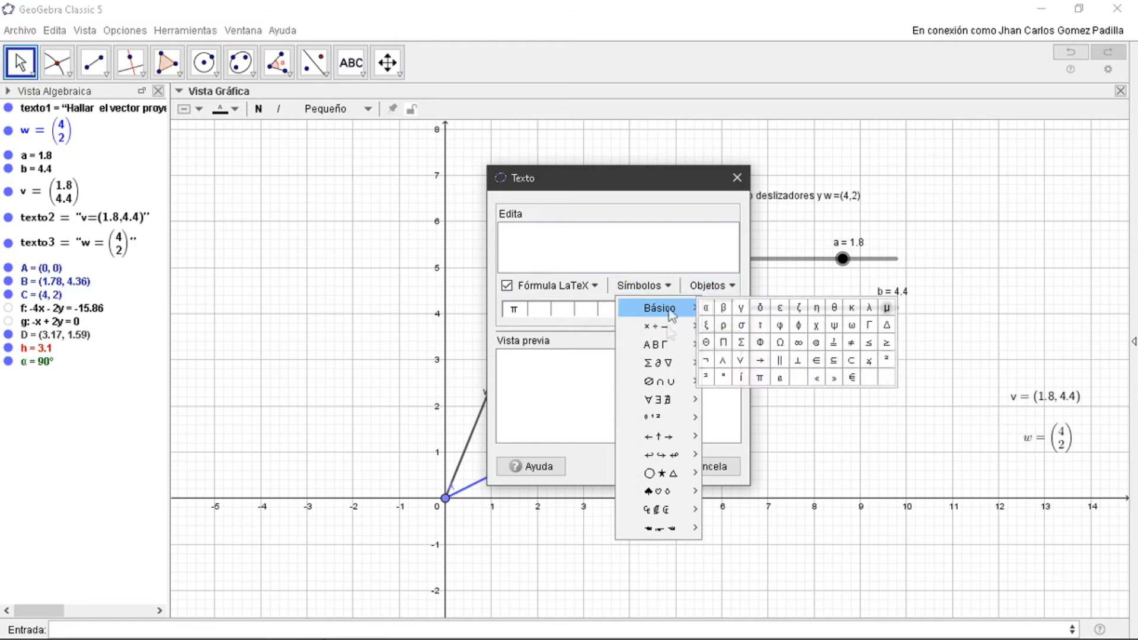
click(586, 287)
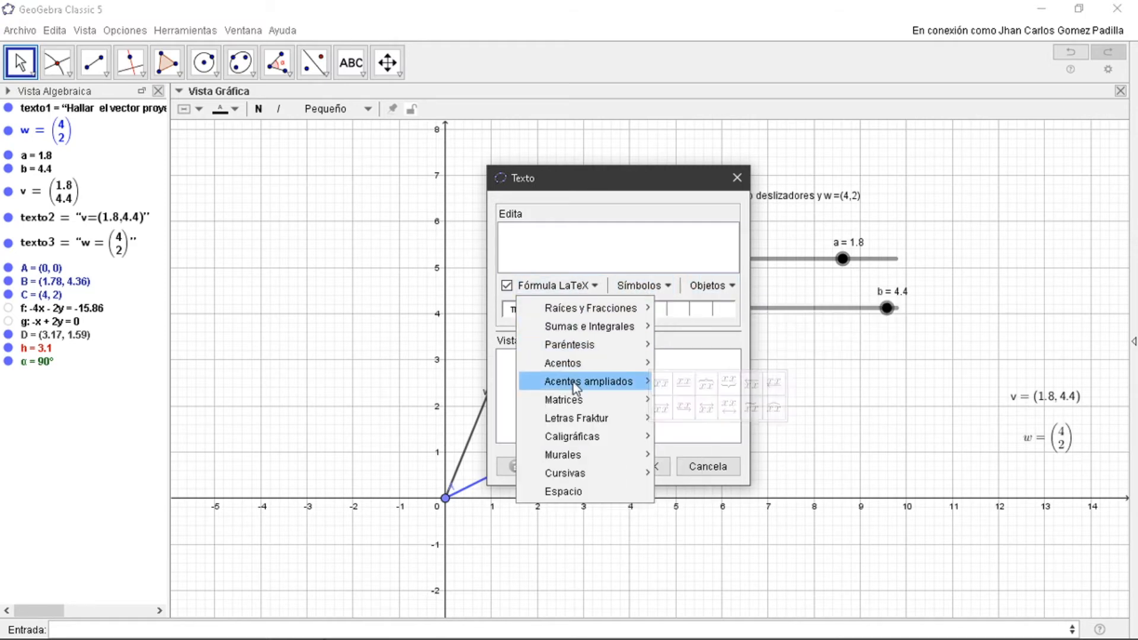
mouse_move(586, 385)
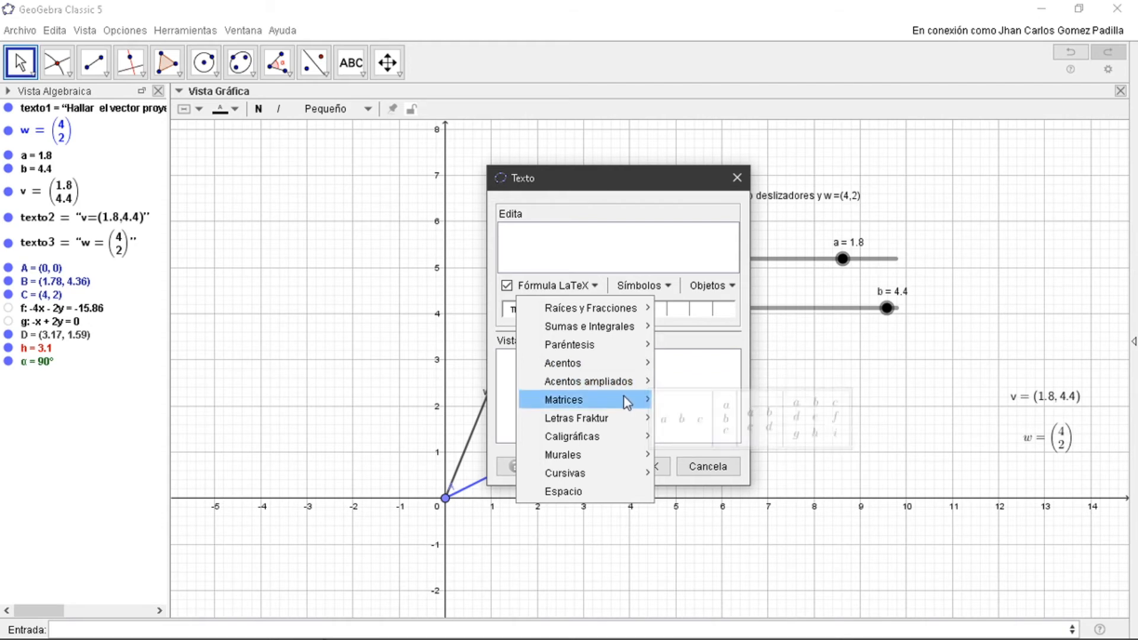
mouse_move(610, 368)
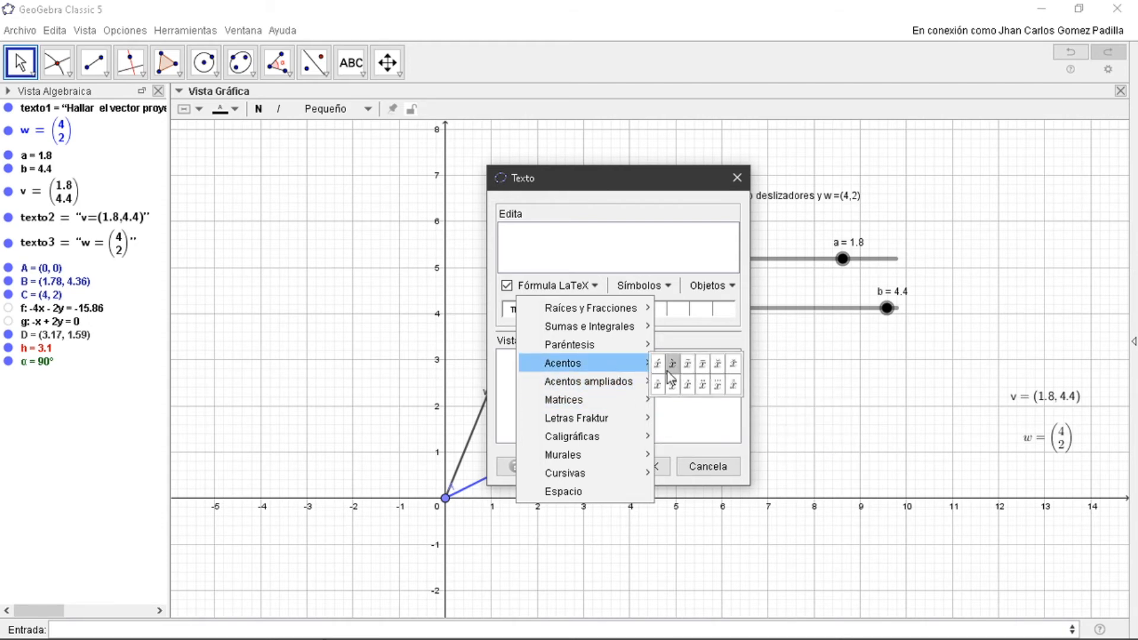
click(697, 370)
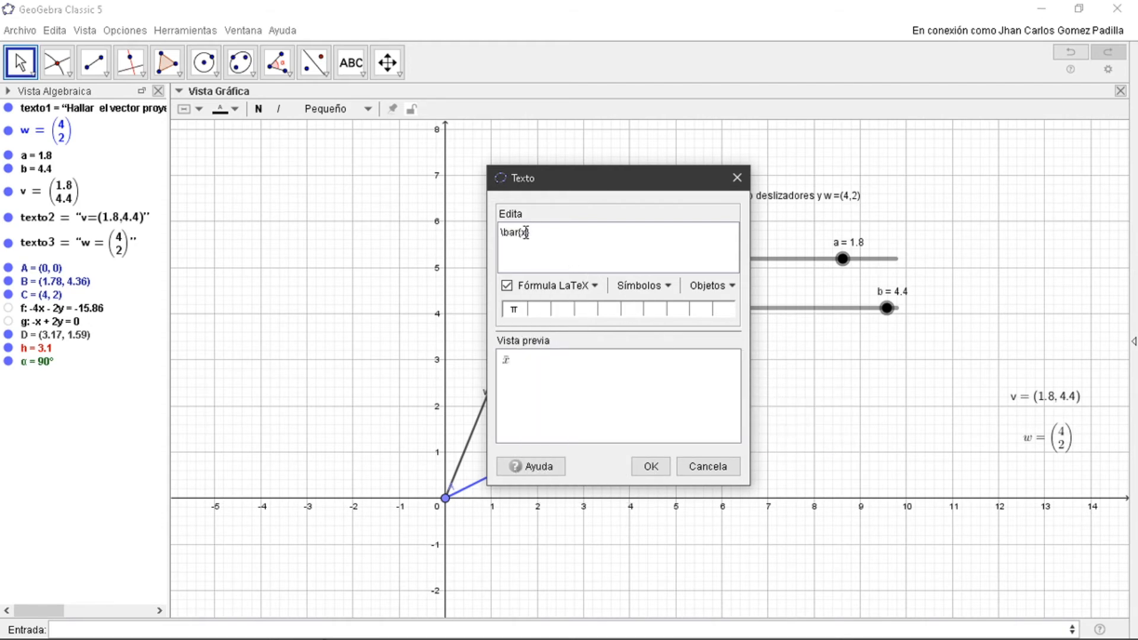
text(Proy)
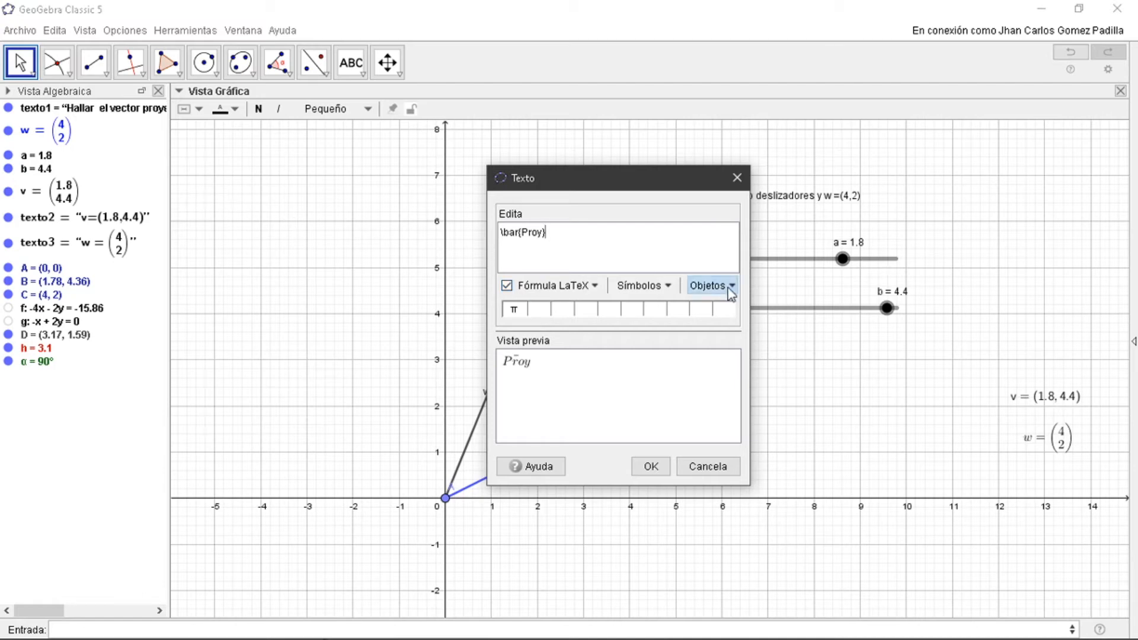
Append the superscript template x^{a} and the subscript template x_{a} to the barred Proy formula
click(659, 288)
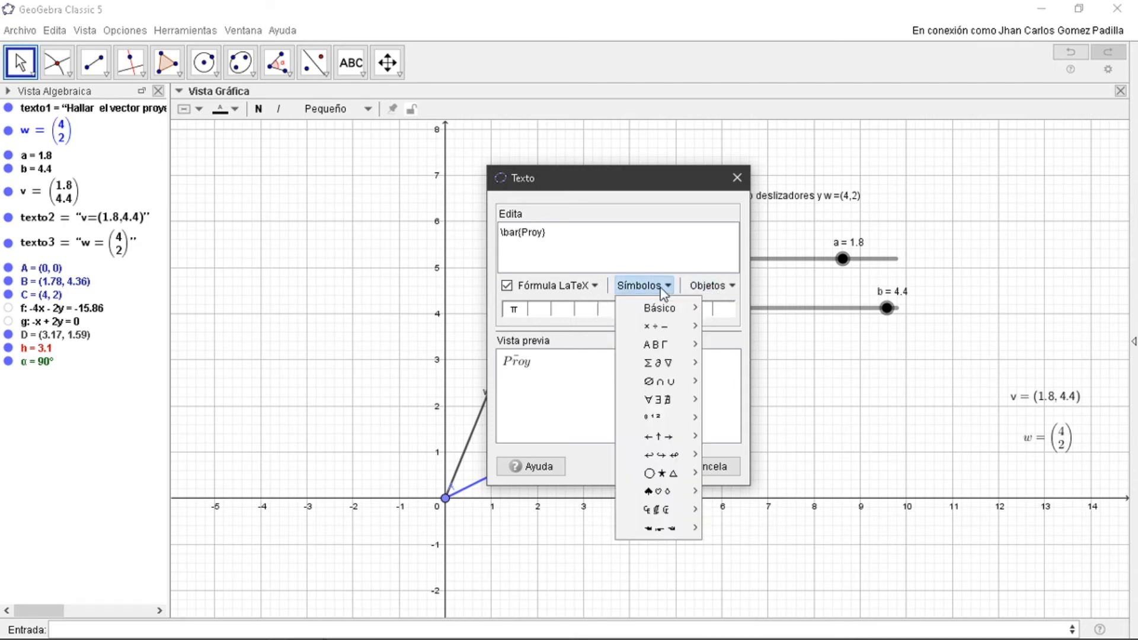
click(540, 285)
mouse_move(582, 310)
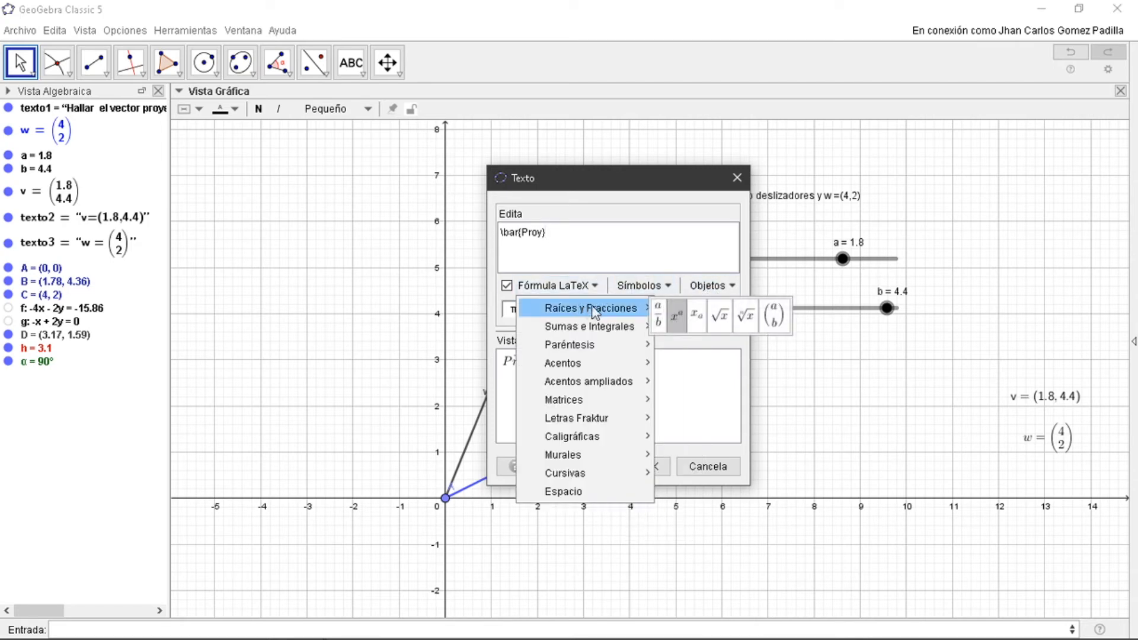
click(678, 317)
click(557, 287)
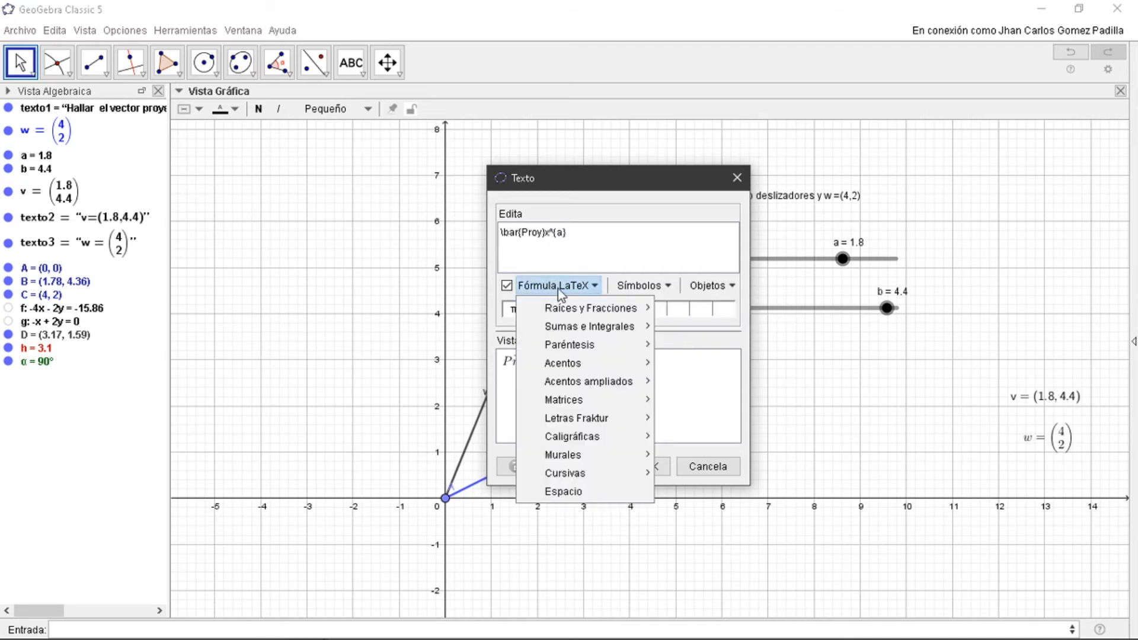
mouse_move(603, 313)
click(698, 316)
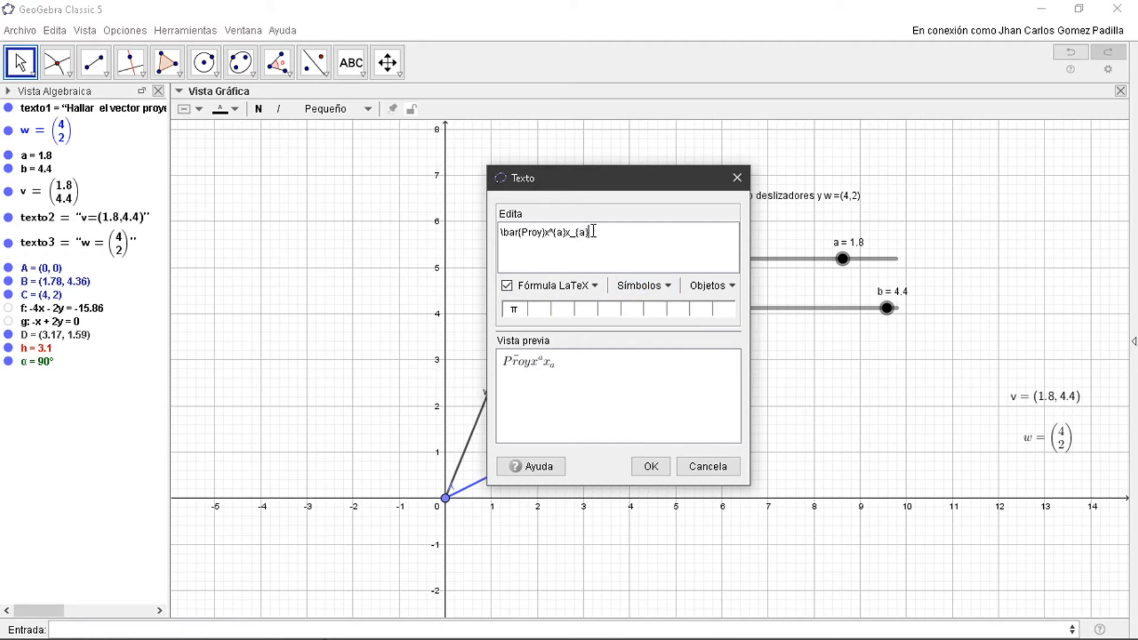
Combine the superscript and subscript templates into the single expression x_{a}^{a} following the barred Proy
mouse_move(592, 231)
mouse_down()
mouse_move(571, 233)
mouse_move(592, 232)
mouse_up()
key(ctrl+c)
click(570, 233)
key(BackSpace)
click(556, 233)
key(ctrl+v)
key(ctrl+z)
click(552, 230)
key(ctrl+v)
key(alt+Tab)
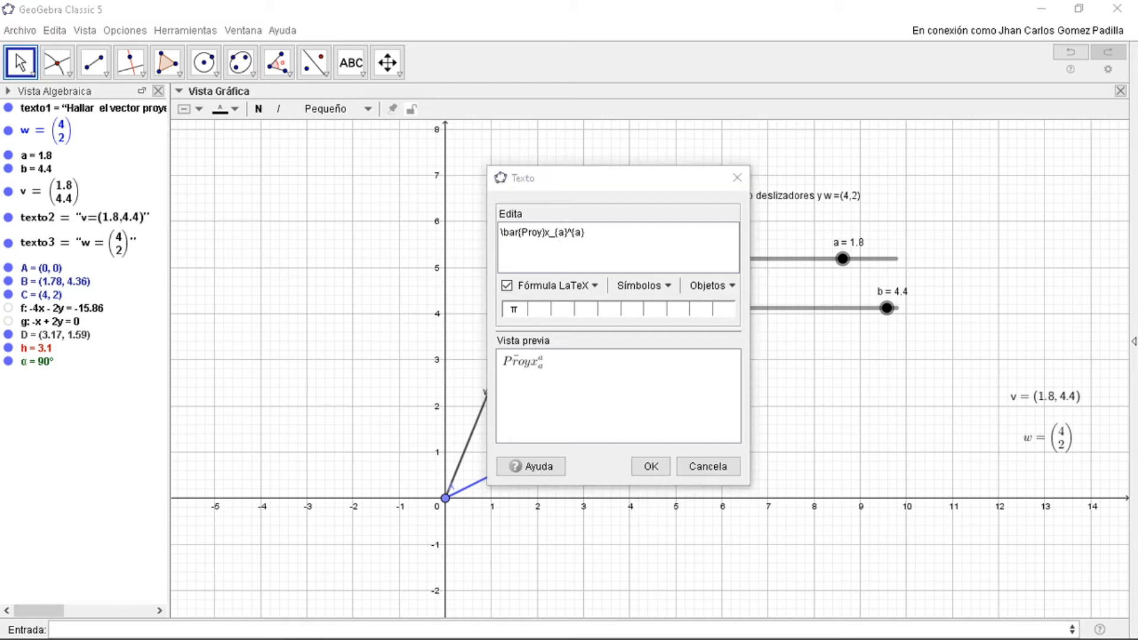
key(alt+Tab)
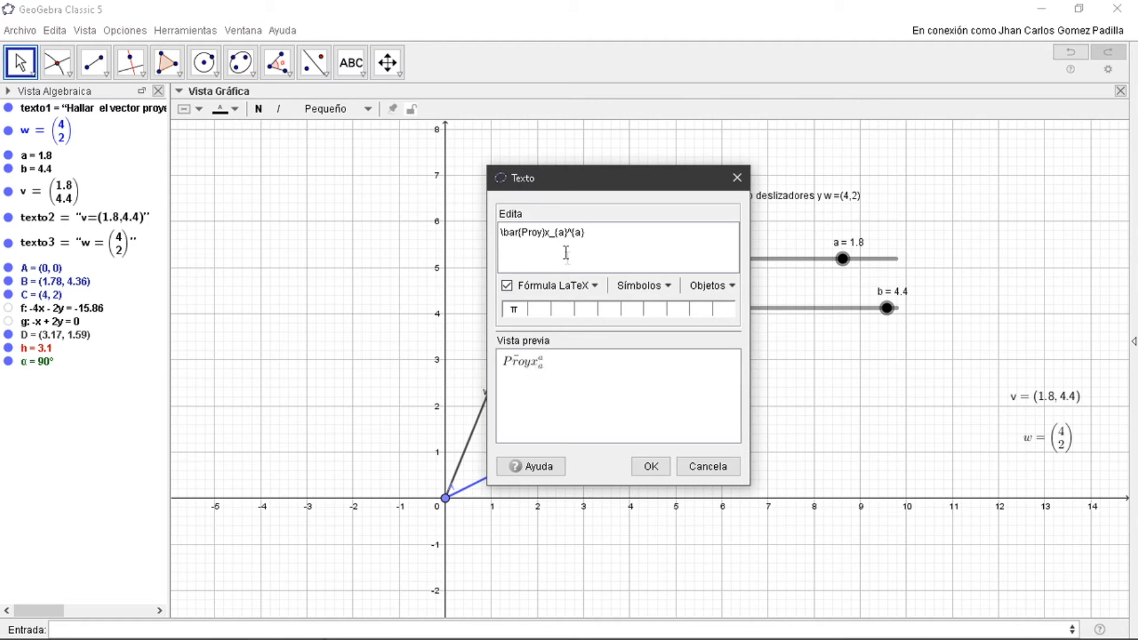
Move the x_{a}^{a} template inside the bar accent, replacing the word Proy there
drag(564, 232, 593, 233)
key(ctrl+c)
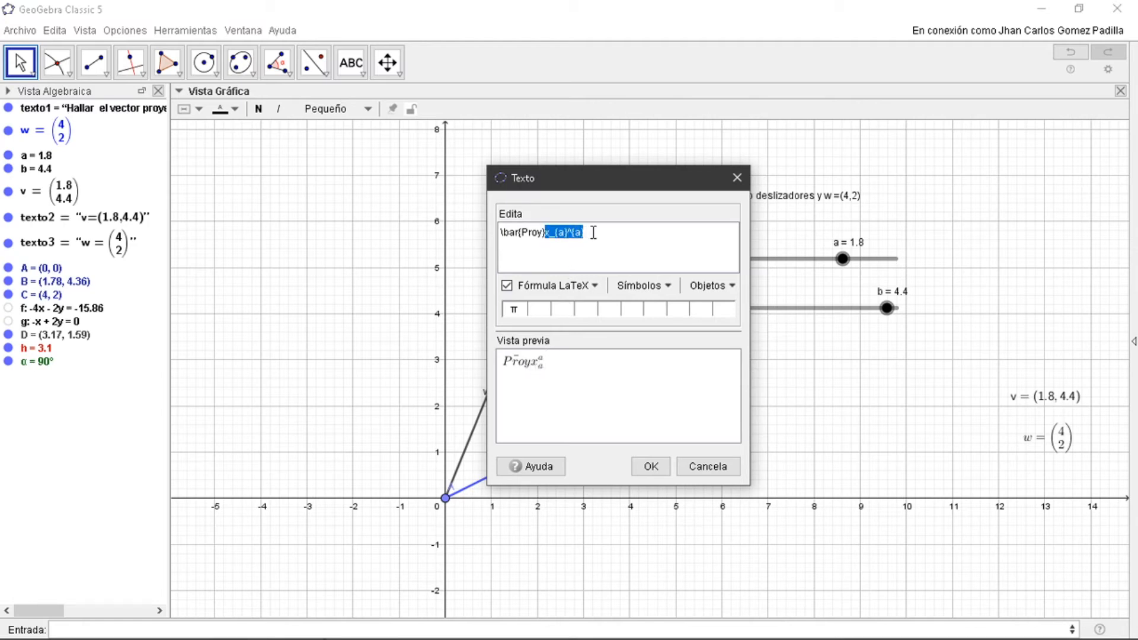
key(BackSpace)
drag(525, 234, 538, 232)
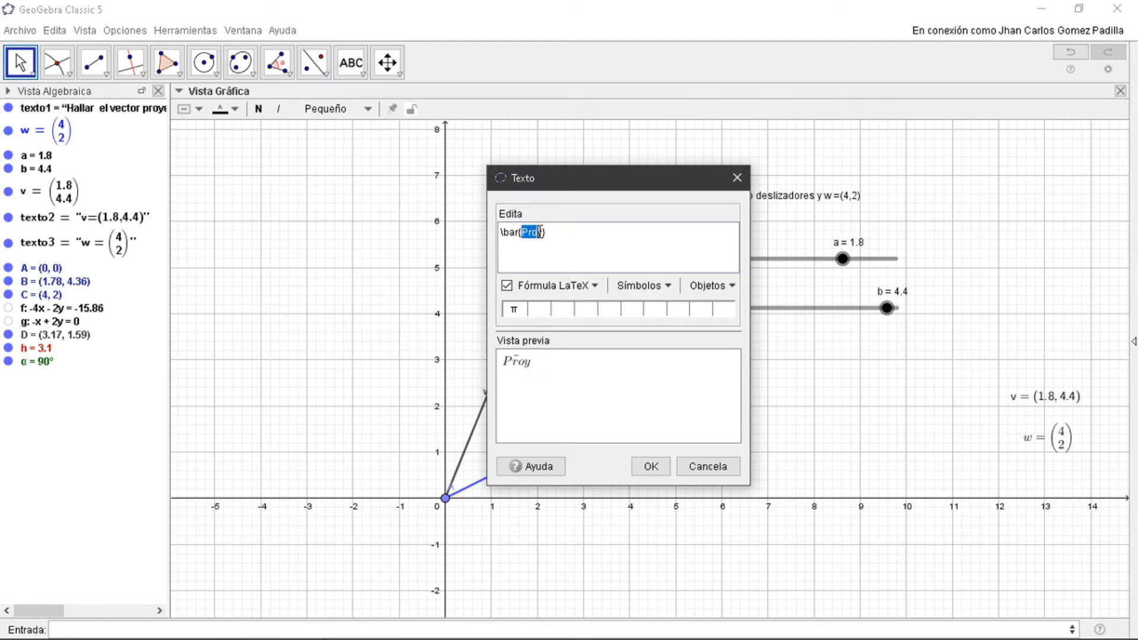
key(ctrl+v)
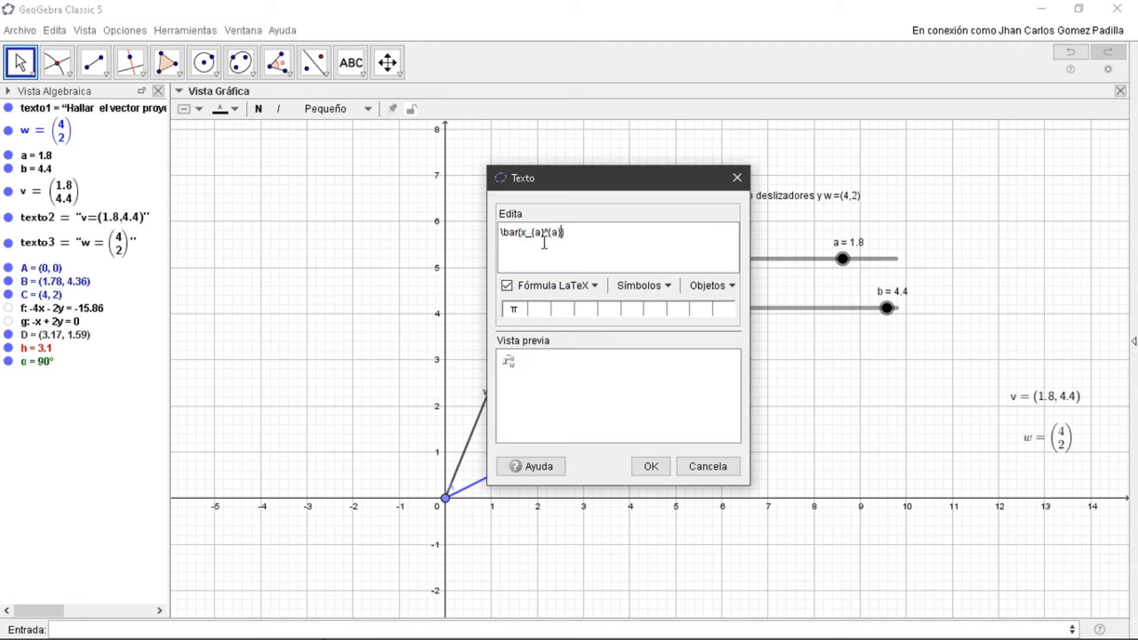
Replace the x under the bar with Proy, using v as its subscript and w as its superscript
drag(528, 232, 523, 233)
text(Proyec)
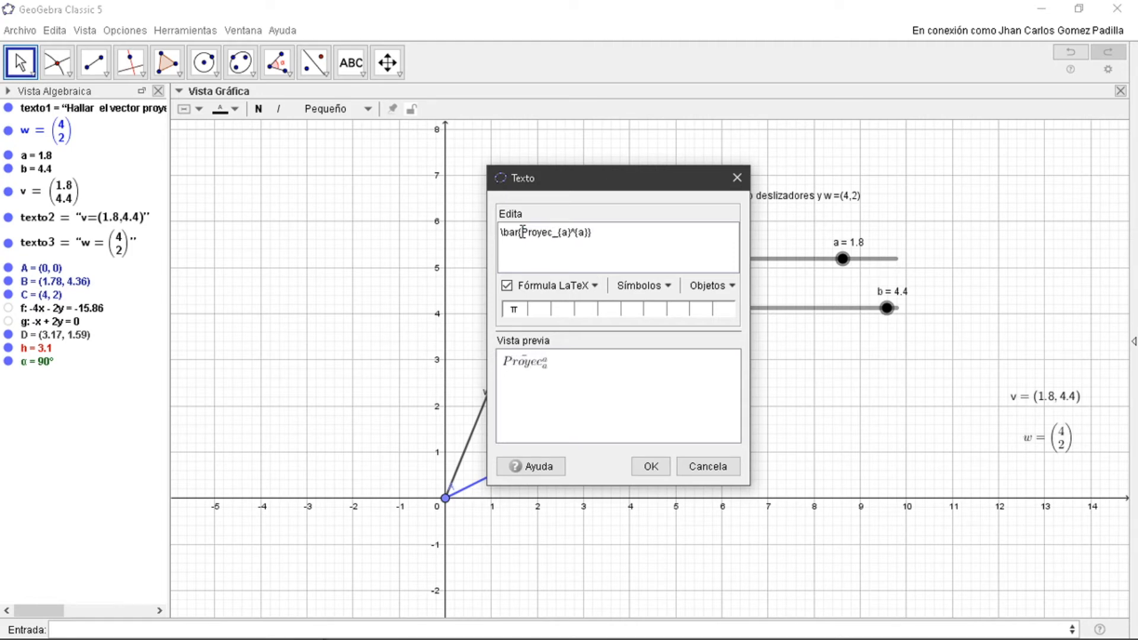
key(BackSpace)
key(BackSpace)
text(v}^{w)
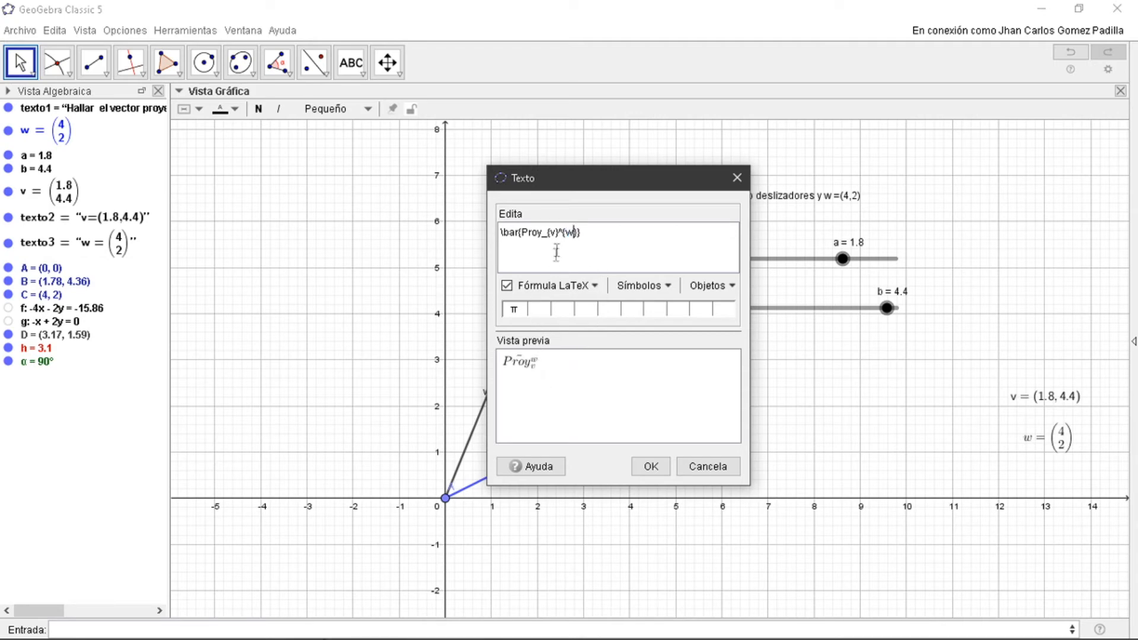
Swap the indices of Proy so the subscript is w and the superscript is v
double_click(553, 232)
text(w)
double_click(572, 232)
text(v)
Append an equals sign and a LaTeX fraction template after the barred Proy term
click(617, 250)
text(=)
click(570, 287)
click(629, 287)
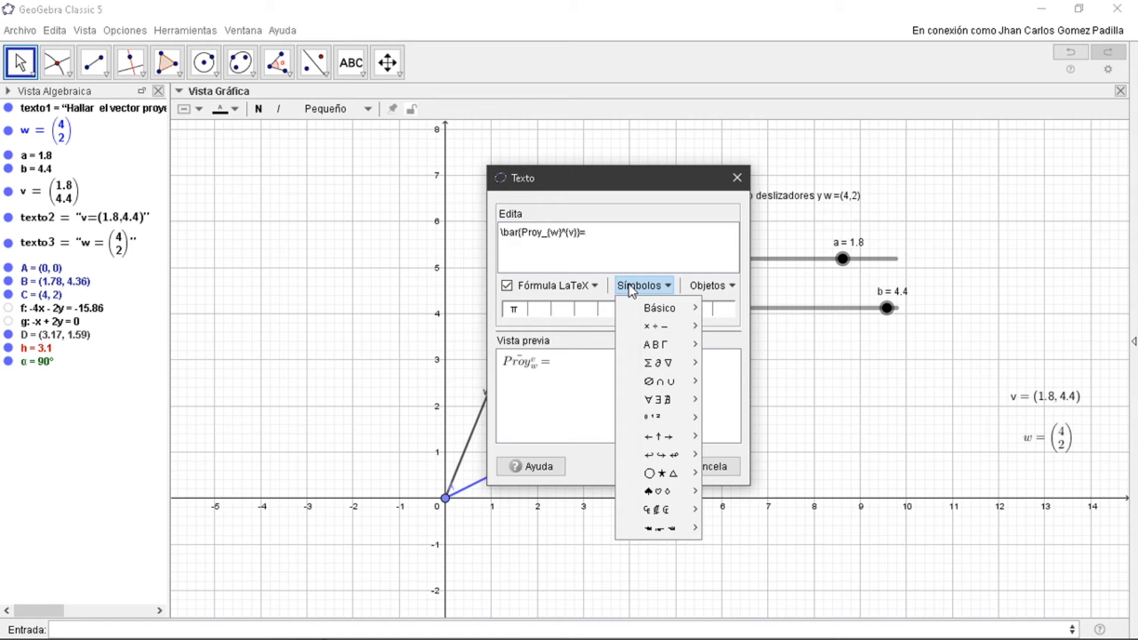
mouse_move(666, 313)
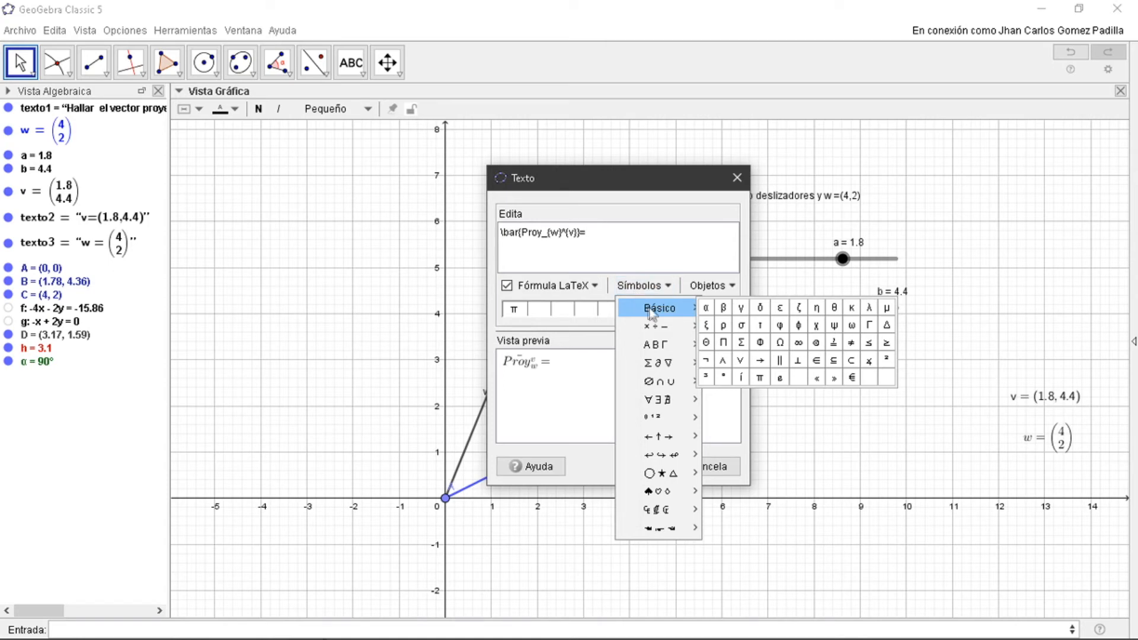
click(586, 288)
mouse_move(584, 308)
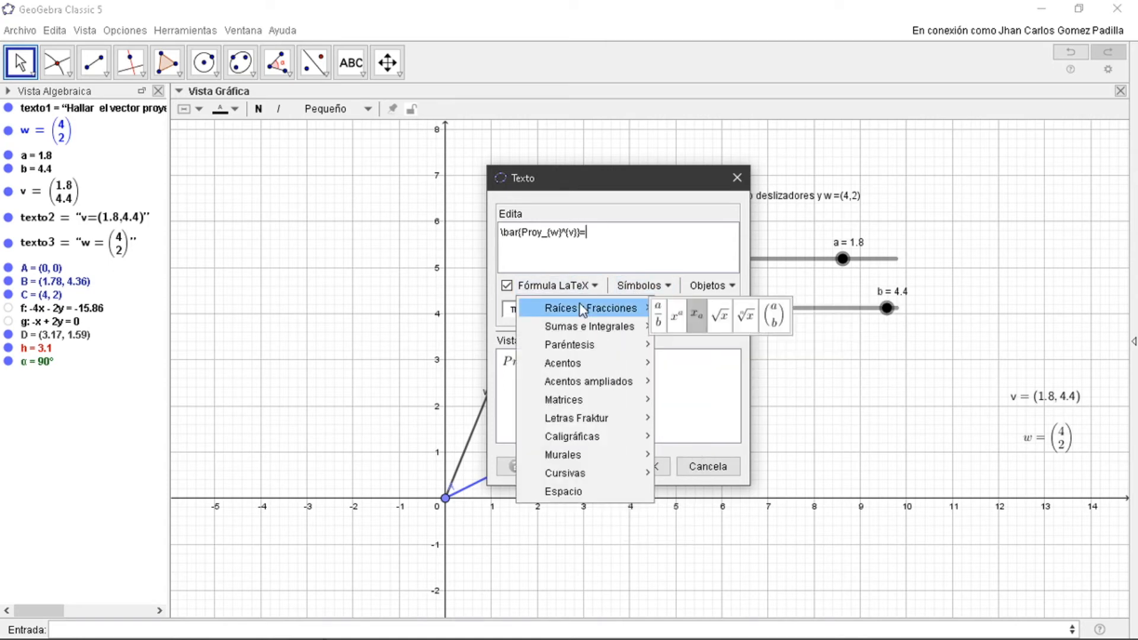
click(658, 314)
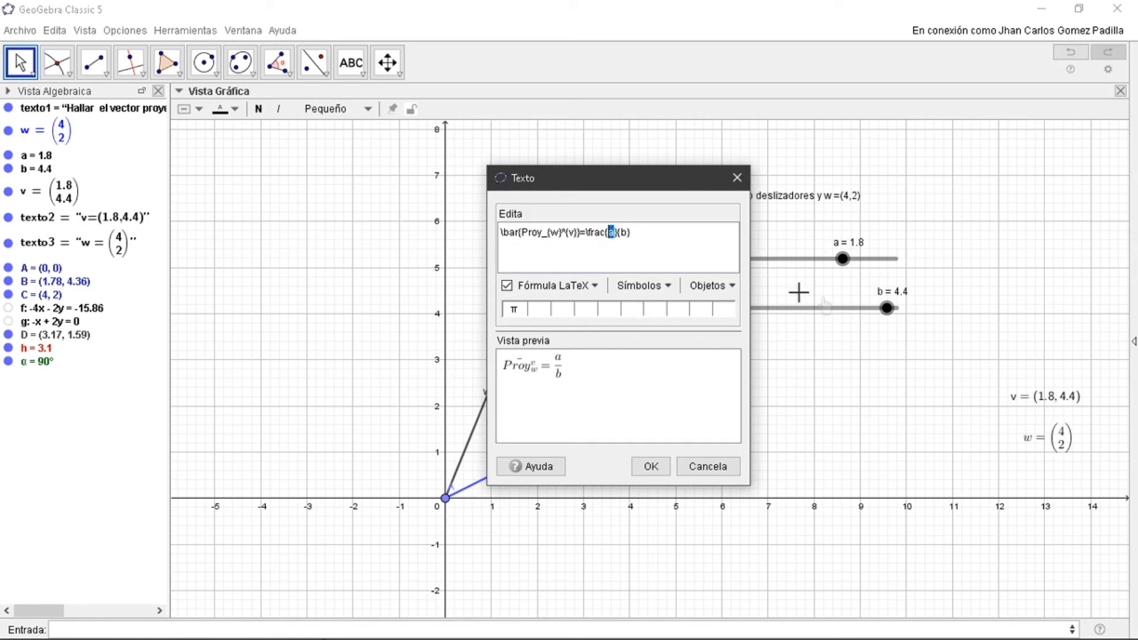
Set the fraction's numerator to \vec{v}*\vec{w}, using vector arrow accents for both letters
click(578, 285)
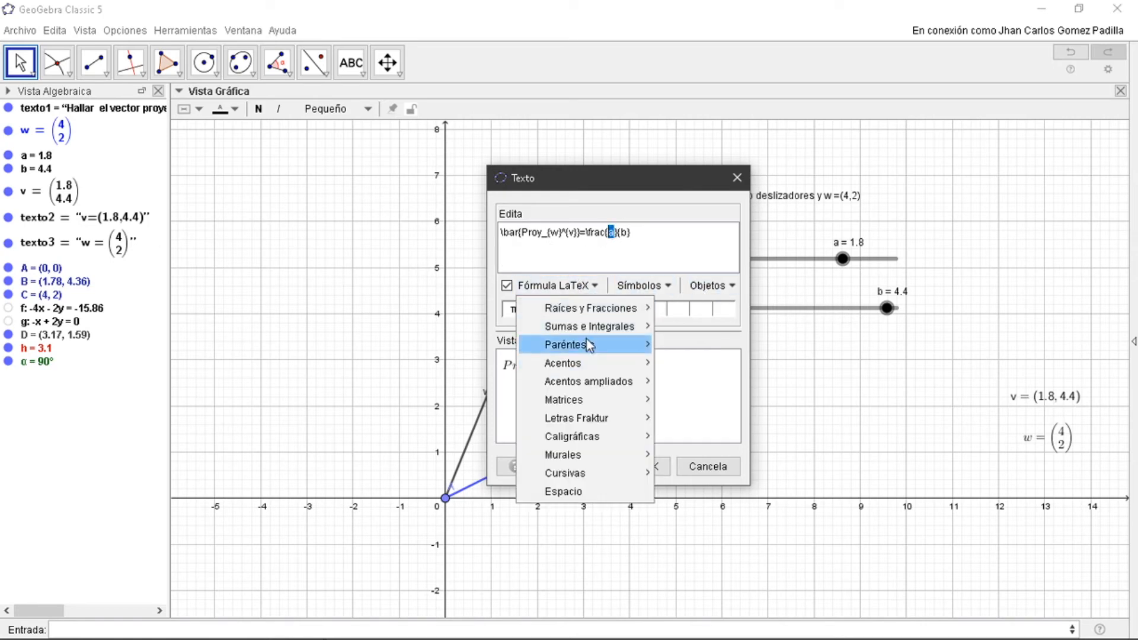
mouse_move(587, 363)
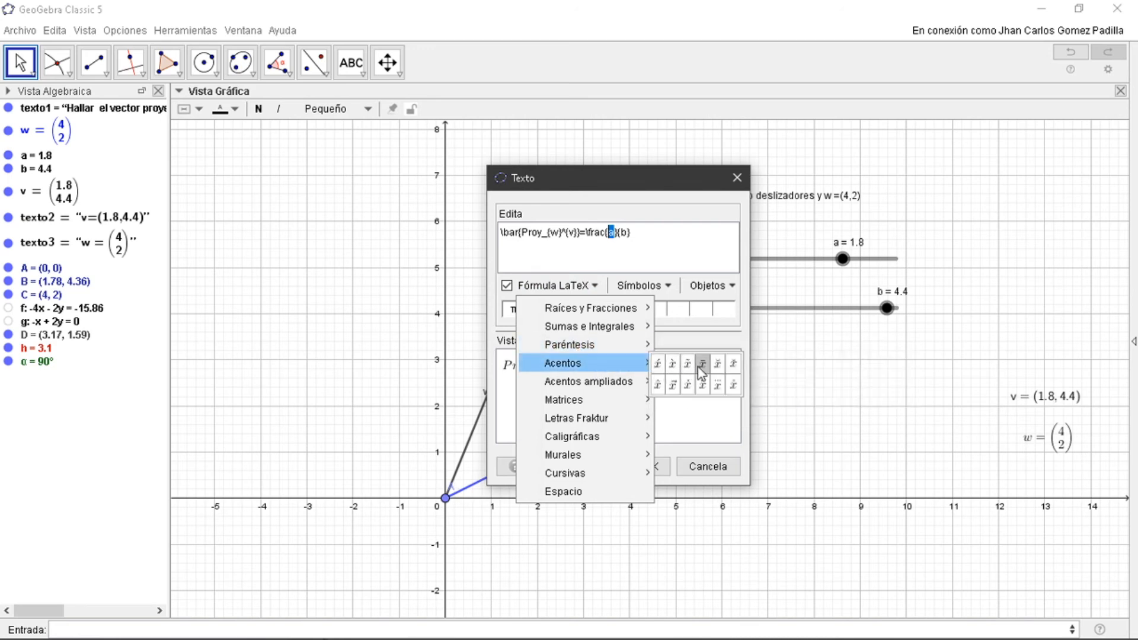
click(673, 384)
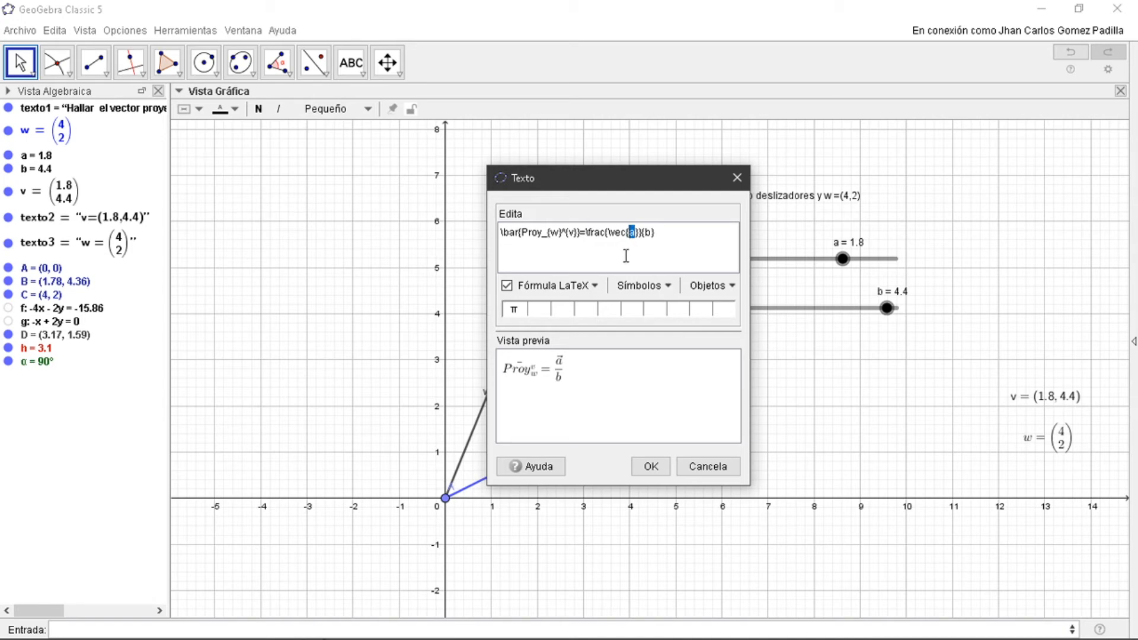
text(v)
double_click(645, 232)
text(*)
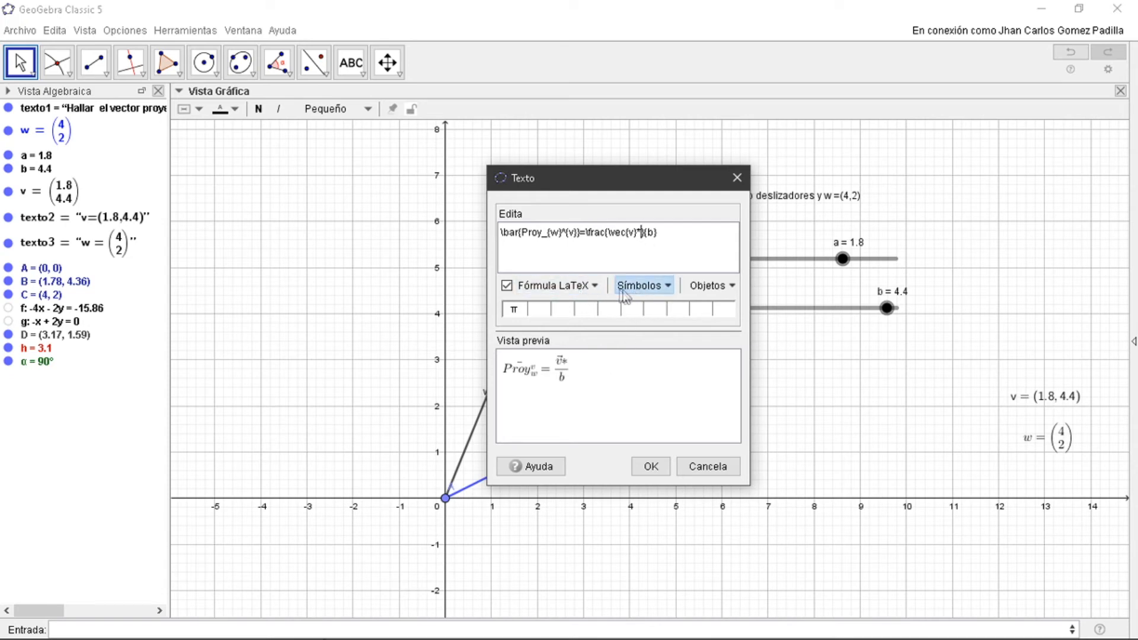
click(576, 286)
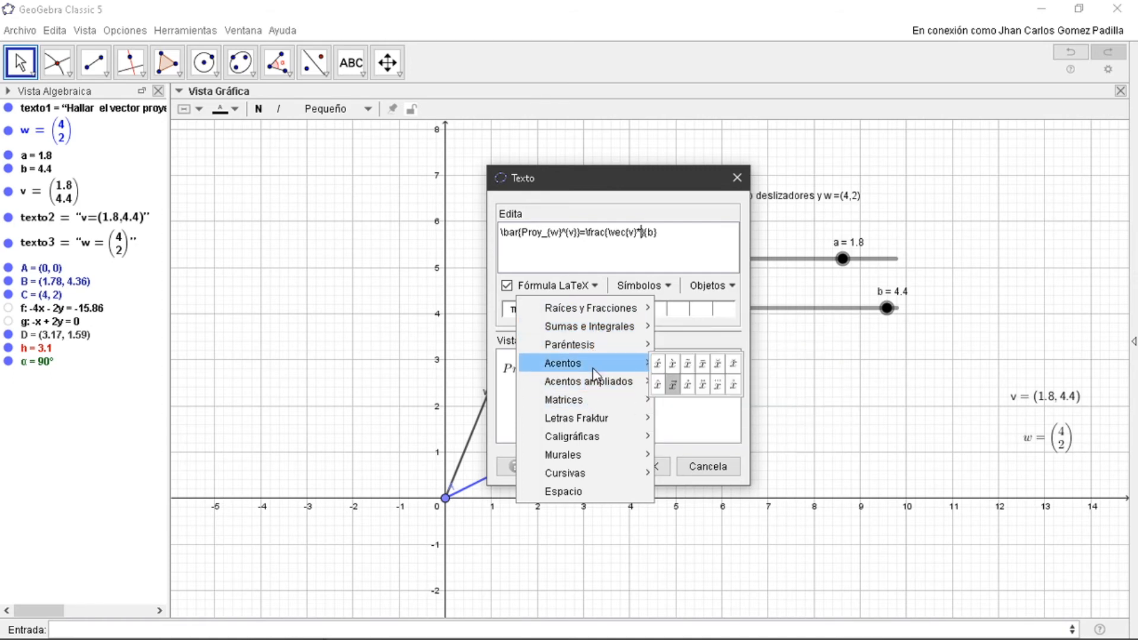
mouse_move(628, 363)
click(673, 384)
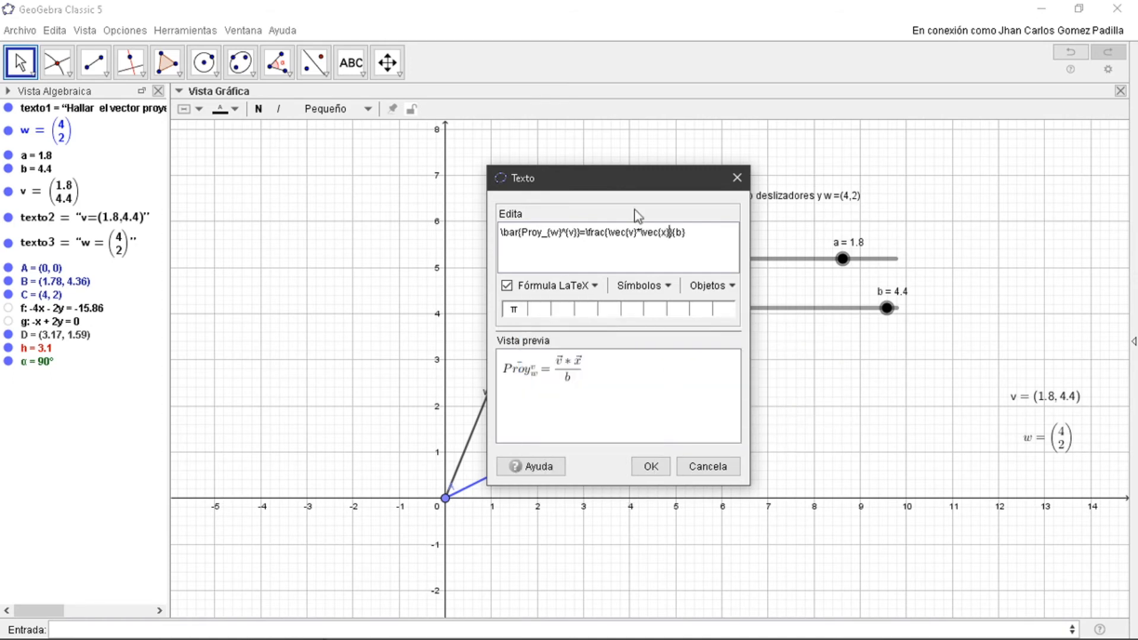
text(w)
Set the fraction's denominator to the norm ||\vec{w}||, with a vector arrow accent over w
key(BackSpace)
text(||||)
click(616, 290)
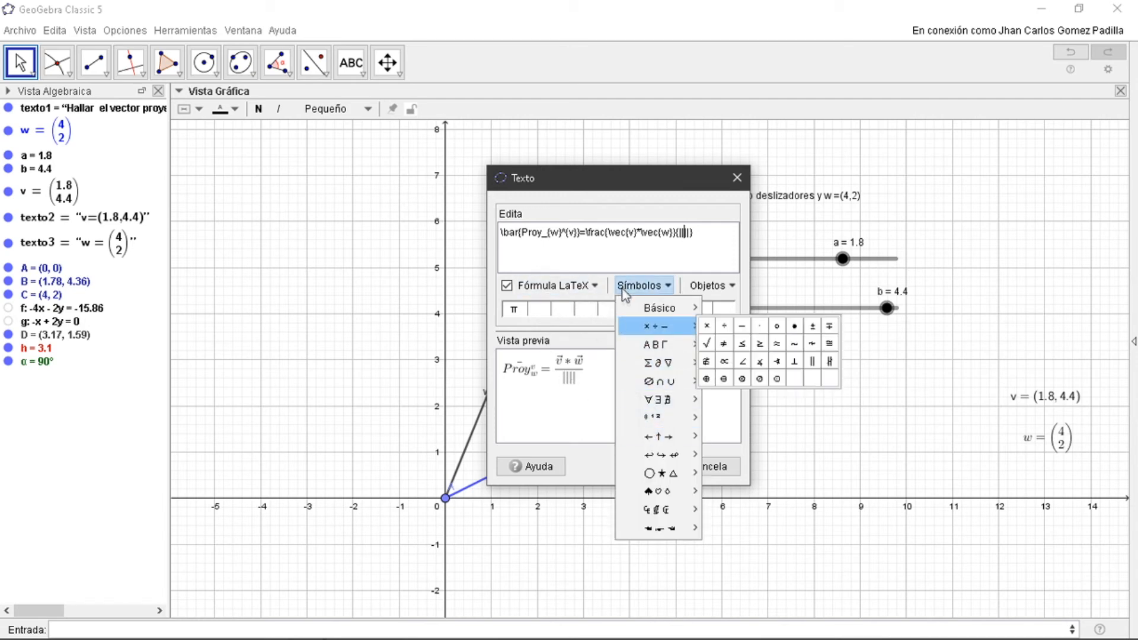
click(588, 286)
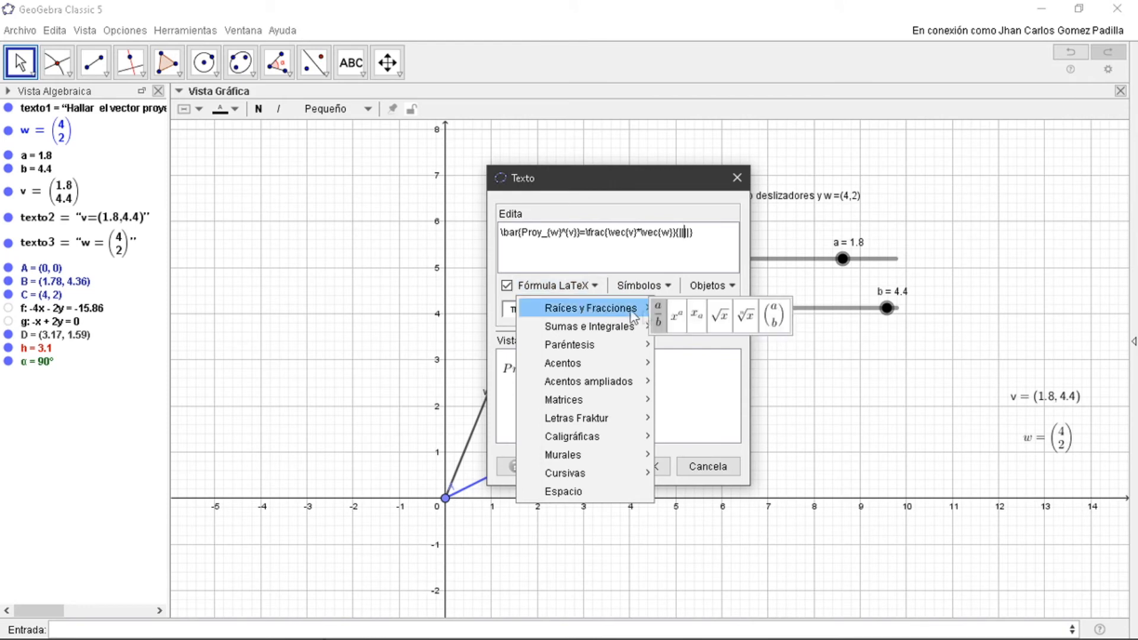
mouse_move(592, 327)
mouse_move(584, 363)
click(666, 364)
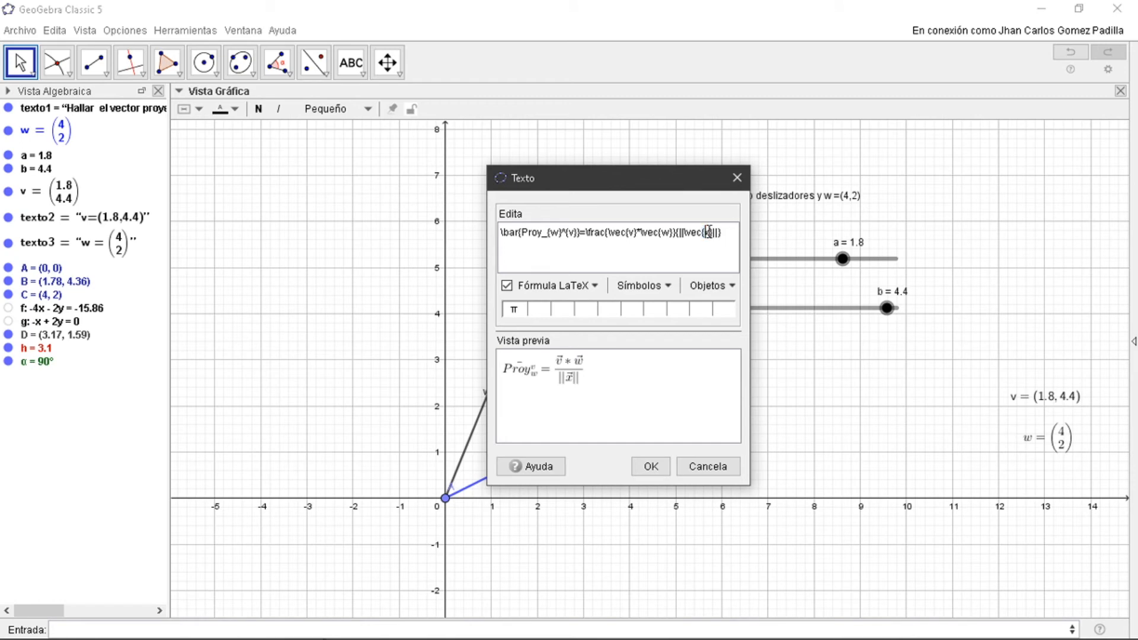
text(w)
Insert the superscript template x^{a} after the norm in the denominator and copy its exponent part
click(591, 293)
mouse_move(596, 308)
click(674, 317)
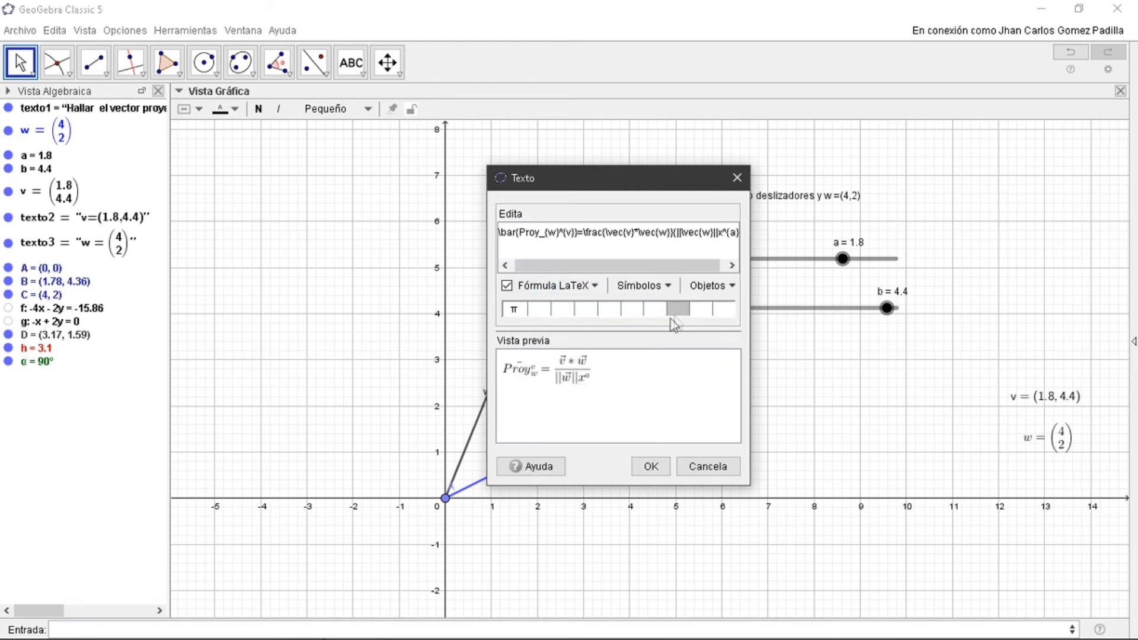
drag(722, 232, 739, 227)
key(ctrl+c)
Try to attach the copied exponent ^{a} to w inside the vector accent of the denominator
click(713, 232)
key(ctrl+v)
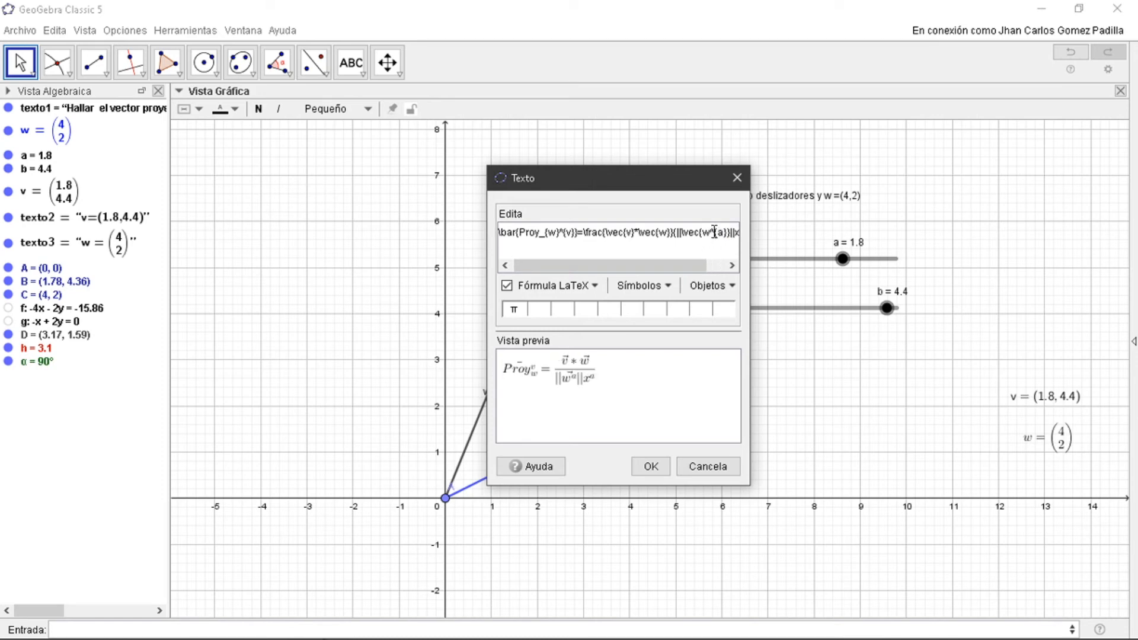
key(BackSpace)
key(BackSpace)
key(BackSpace)
key(BackSpace)
Add the exponent 2 after \vec{w} in the denominator and remove the leftover x^{a} template, keeping the closing brace
click(714, 232)
key(ctrl+v)
text(2)
drag(715, 232, 749, 231)
key(BackSpace)
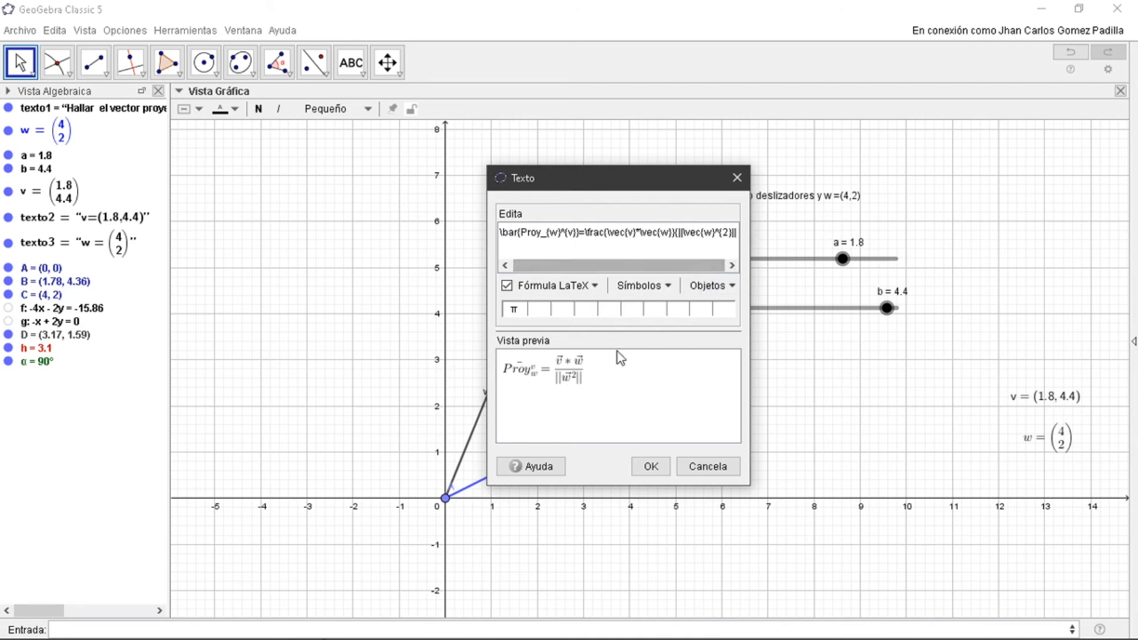
text(})
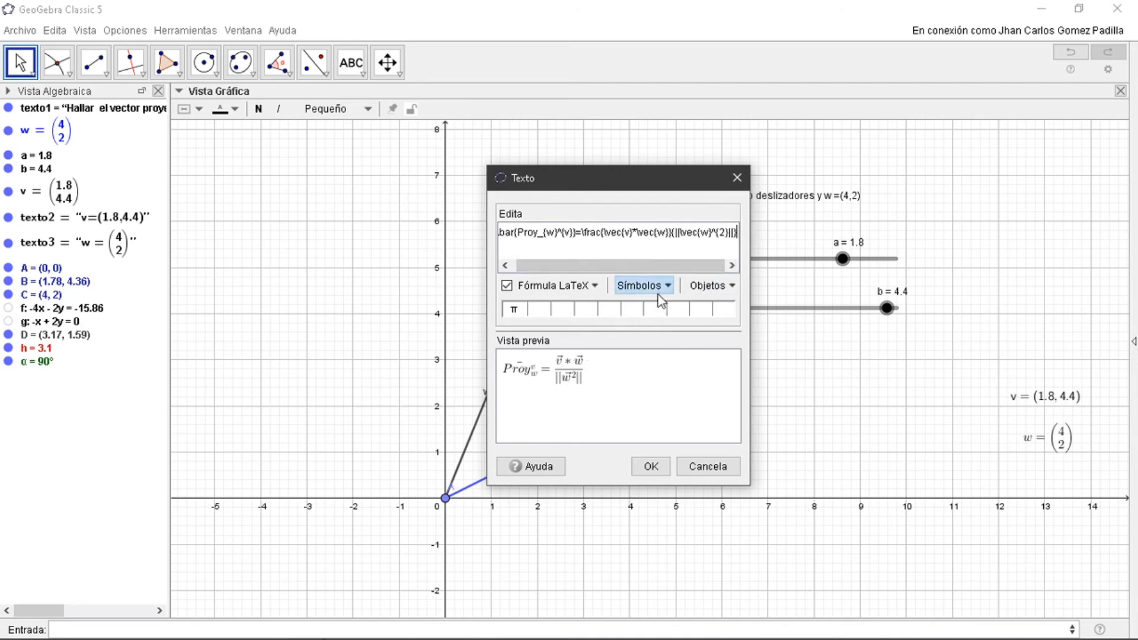
Multiply the fraction by \vec{w} and place the finished projection formula in the drawing
text(*)
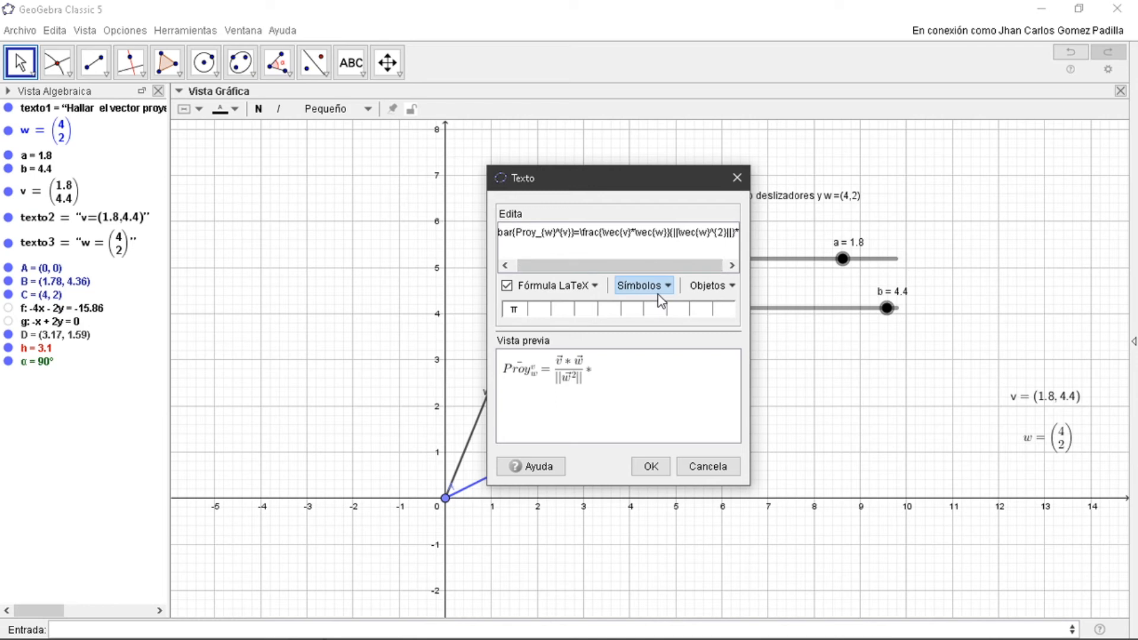
click(592, 286)
mouse_move(588, 364)
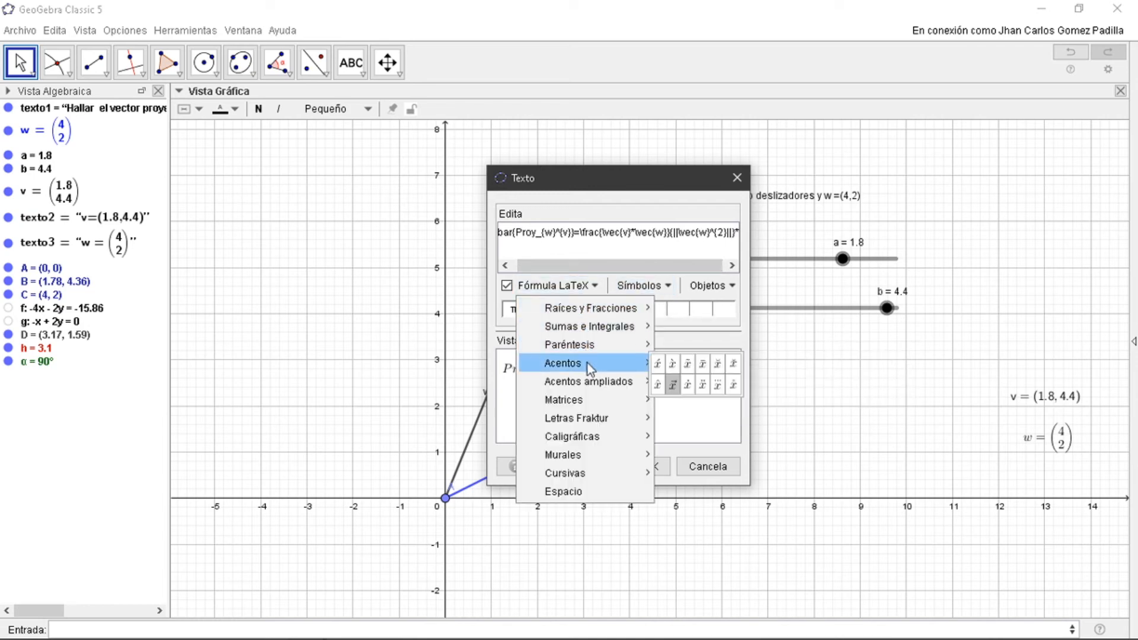
click(672, 385)
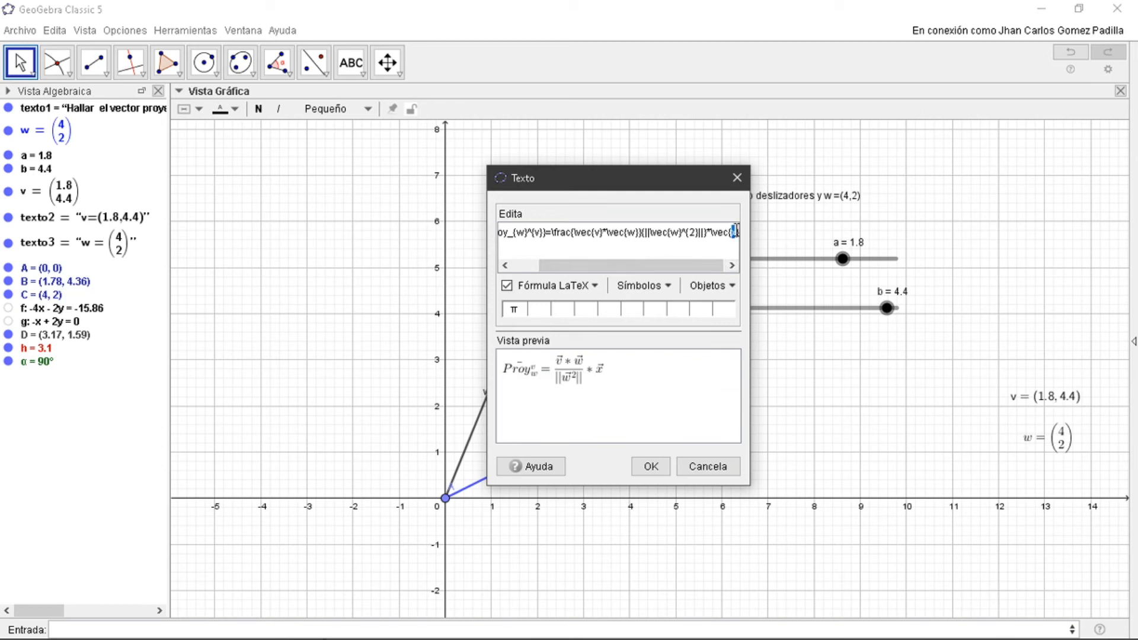
text(w)
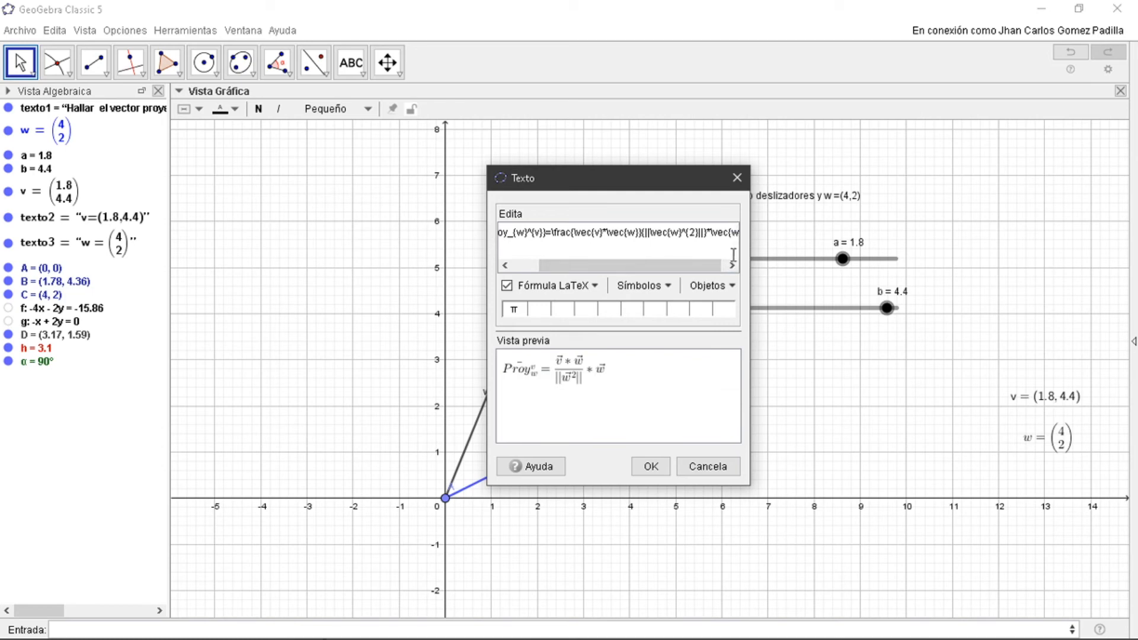
click(651, 468)
key(Escape)
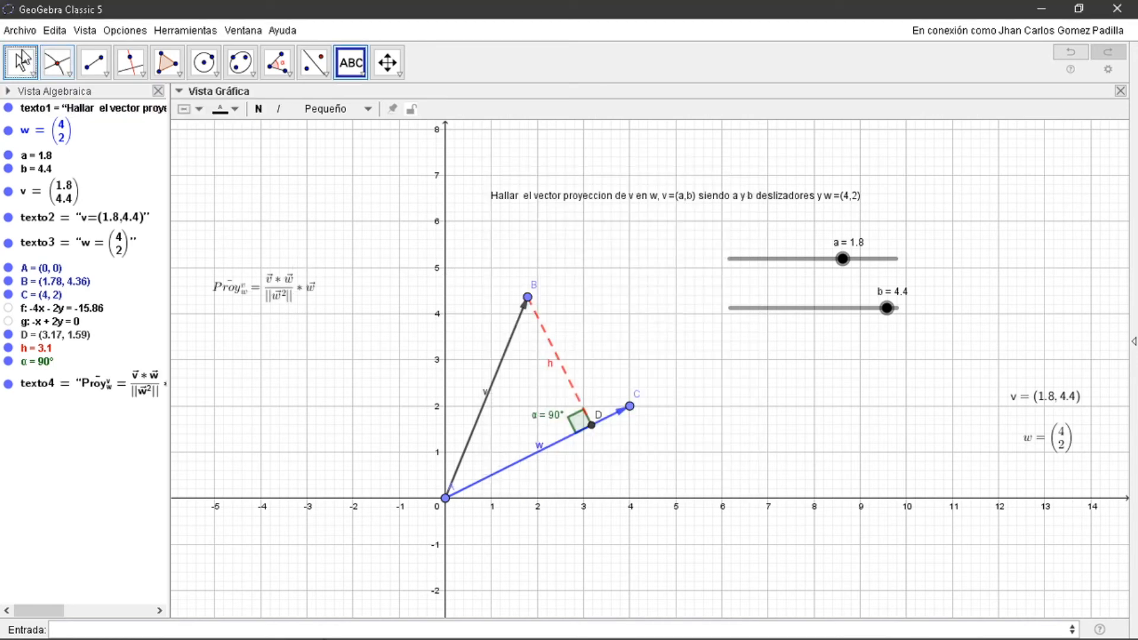
Move the projection formula slightly upward and copy its left side \bar{Proy_{w}^{v}}= from the text definition
drag(261, 288, 273, 249)
click(351, 62)
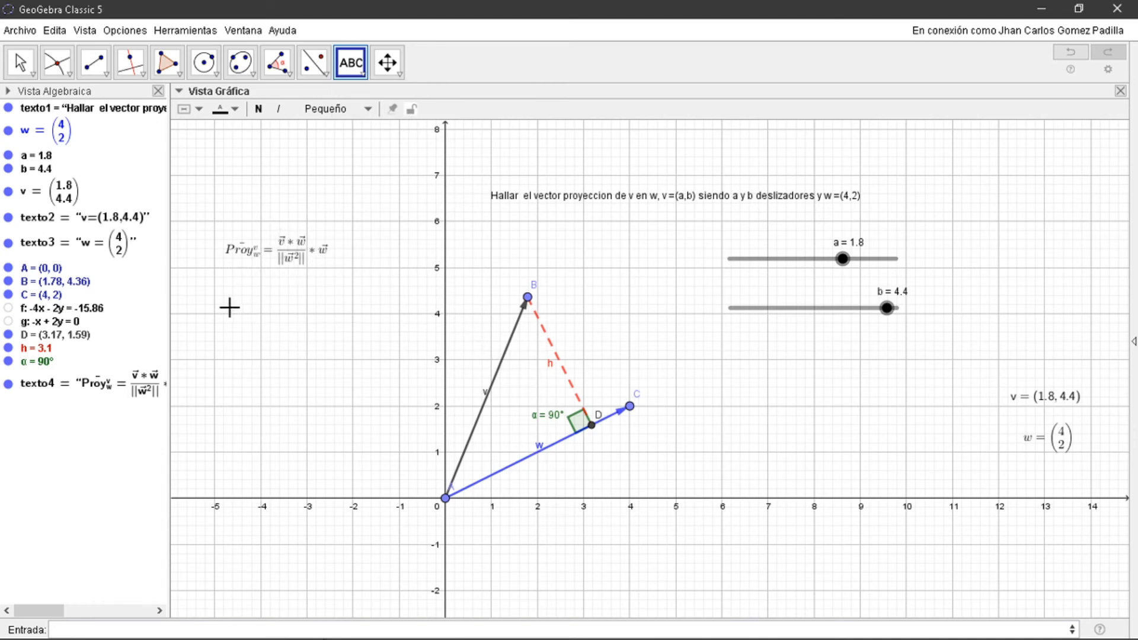
click(281, 256)
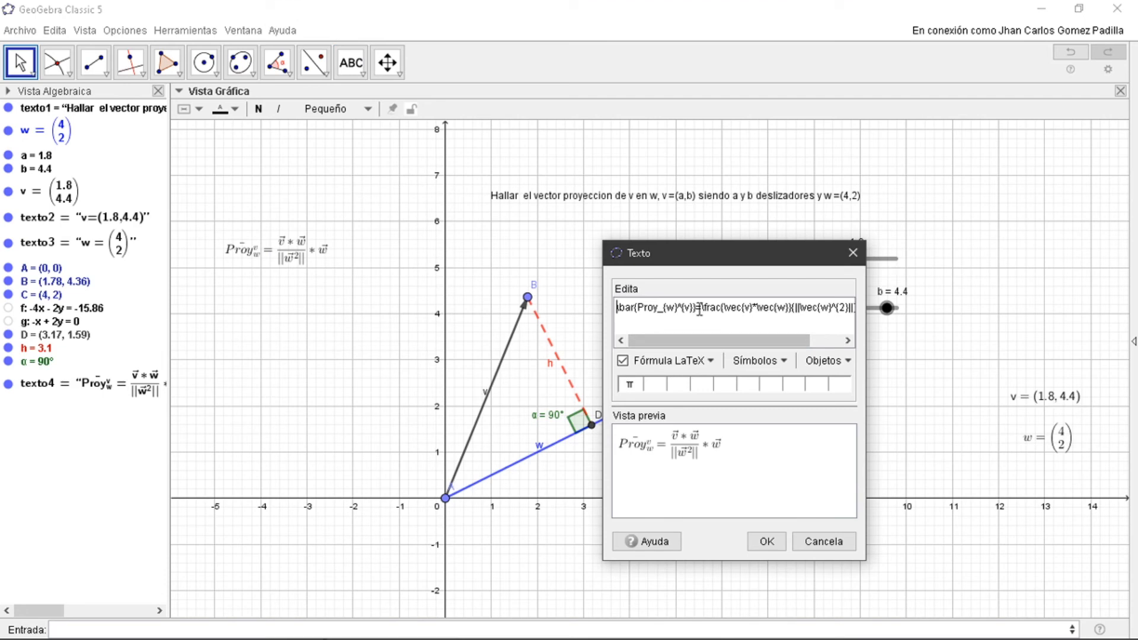
drag(703, 307, 604, 301)
key(ctrl+c)
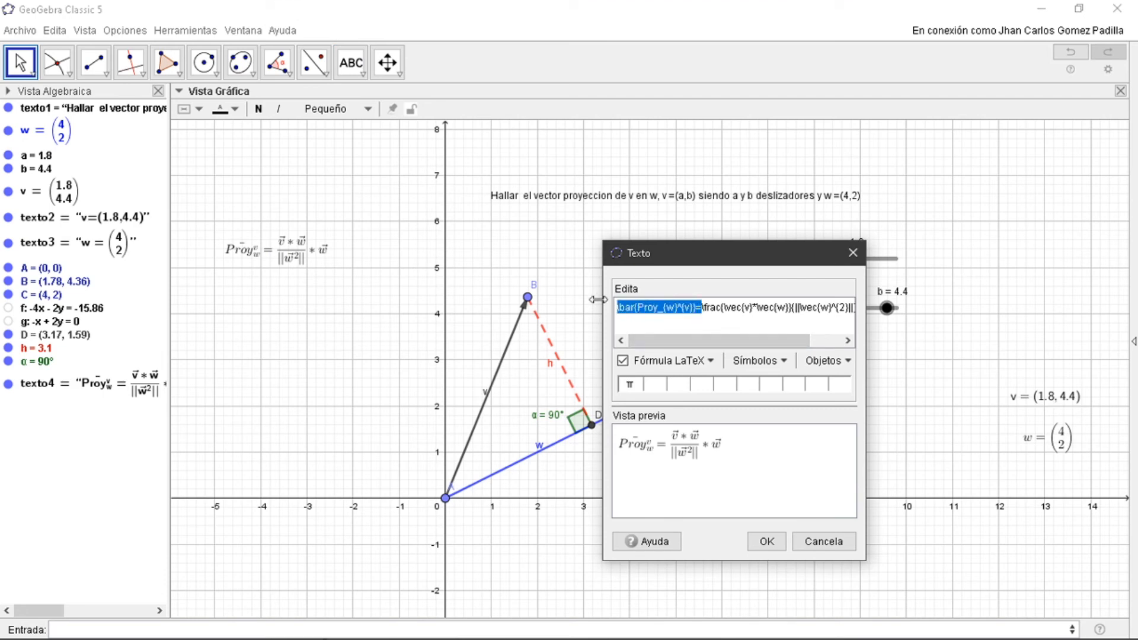
click(816, 549)
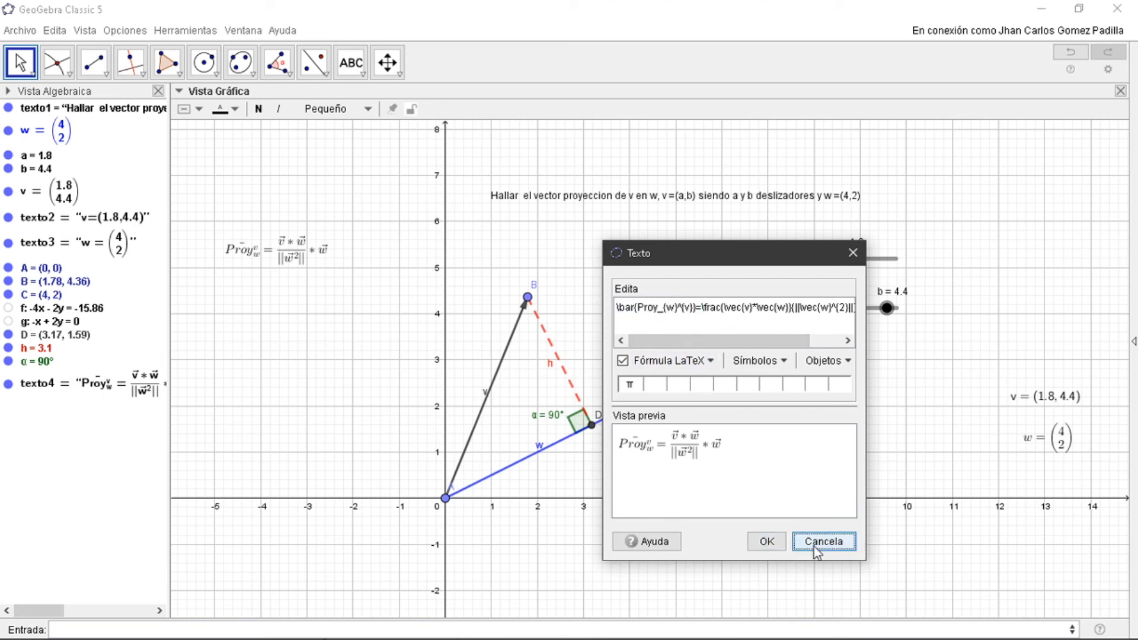
Start a new LaTeX text below the projection formula, beginning with the copied \bar{Proy_{w}^{v}}=
click(351, 64)
click(352, 66)
click(396, 132)
click(247, 296)
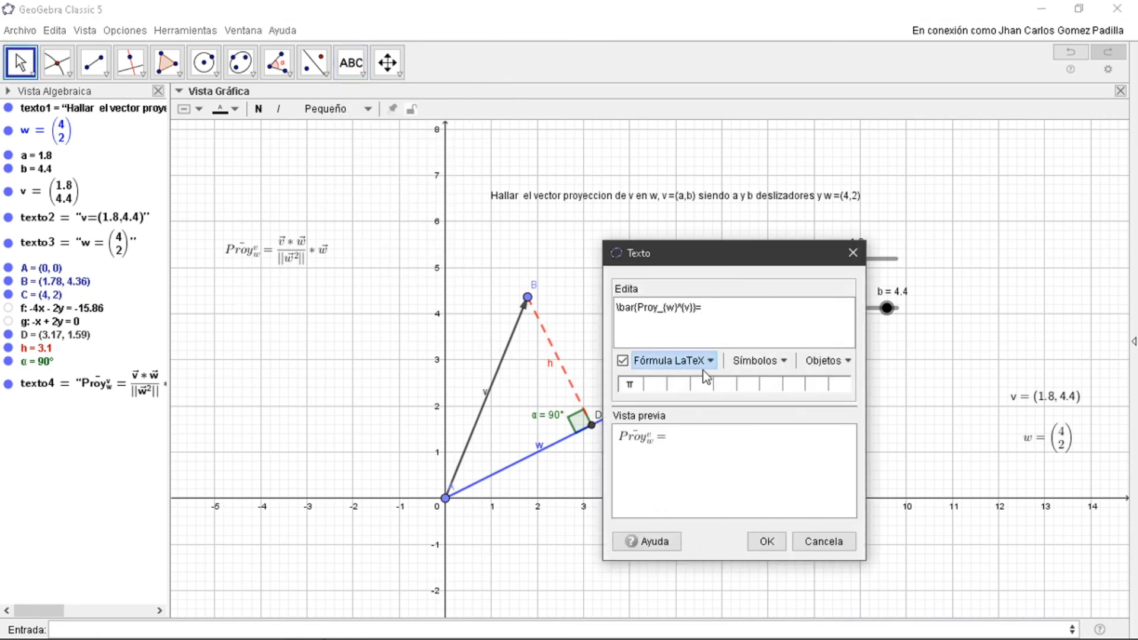
Add a fraction after the equals sign and begin its numerator with the linked object v followed by *
click(705, 366)
mouse_move(701, 391)
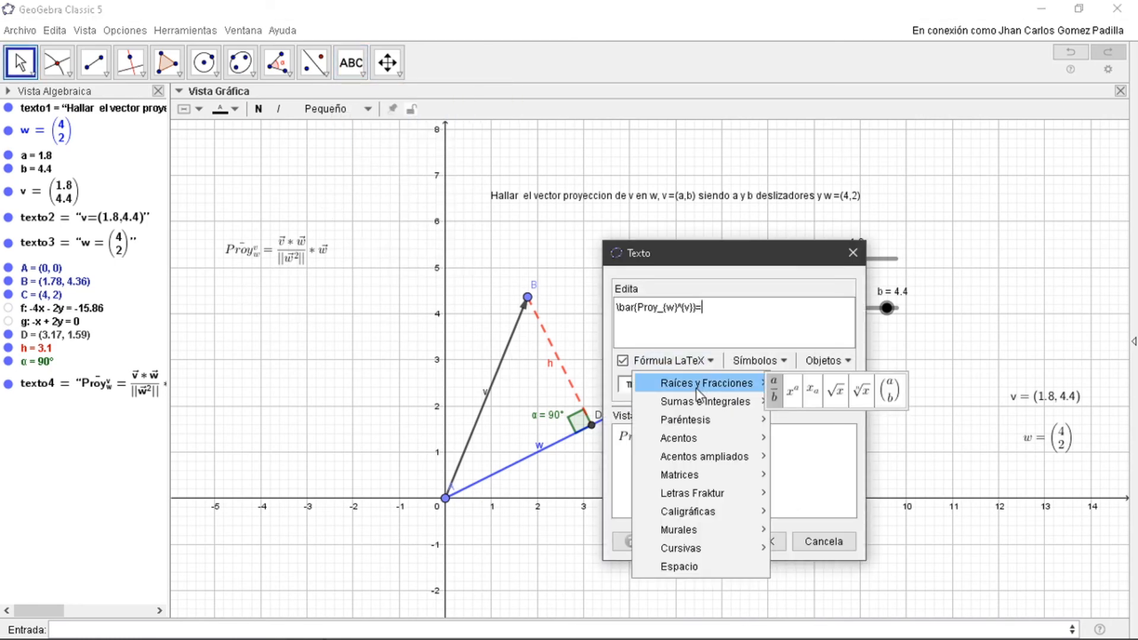
click(769, 392)
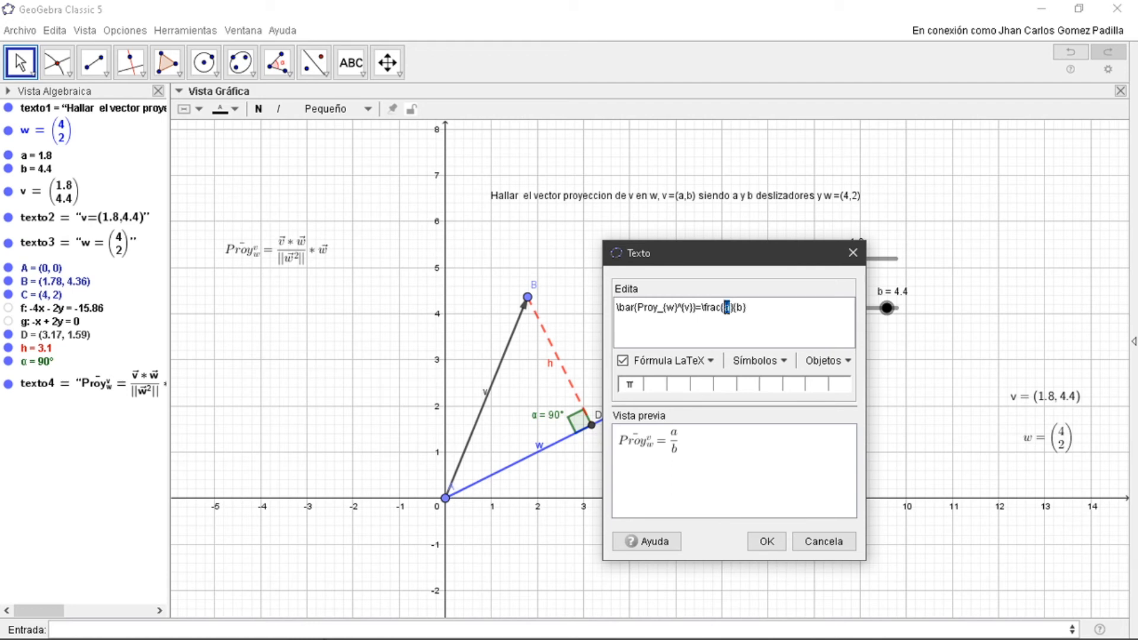
click(832, 363)
scroll(828, 432, down, 3)
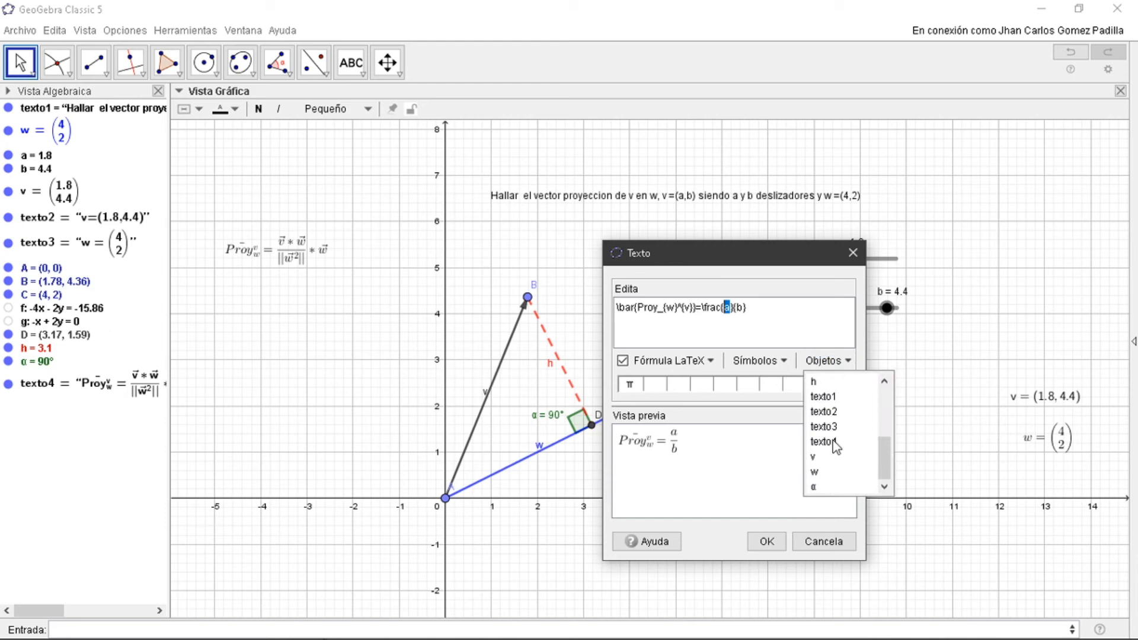
click(817, 457)
text(*)
Complete the numerator with the linked object w in place of the template a, set the denominator to 20 and append *
click(828, 360)
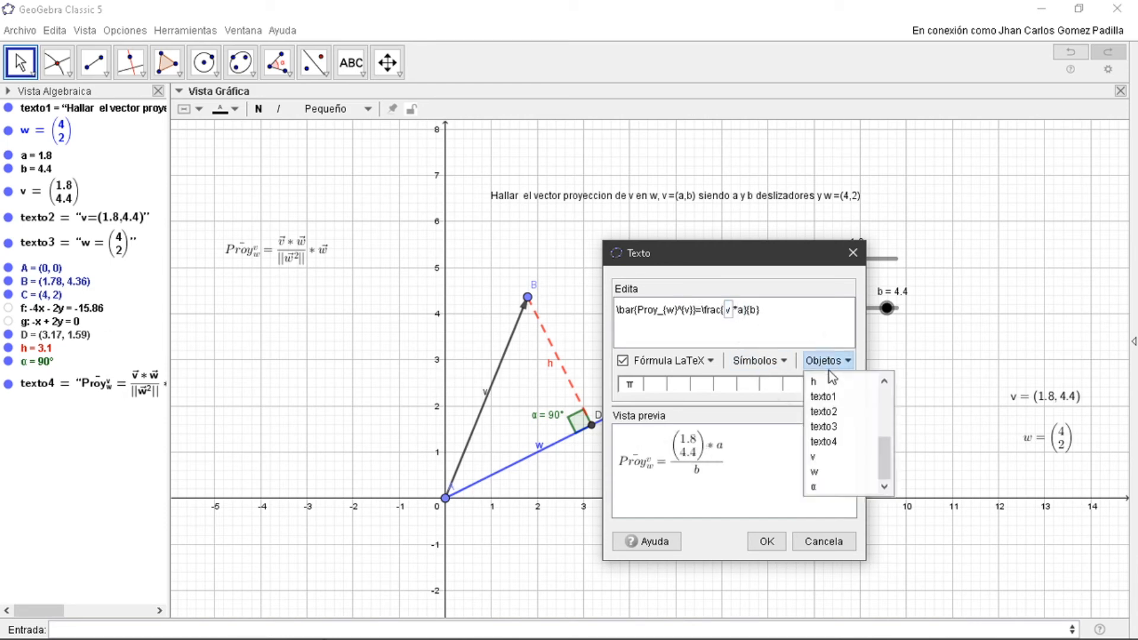
click(815, 457)
key(BackSpace)
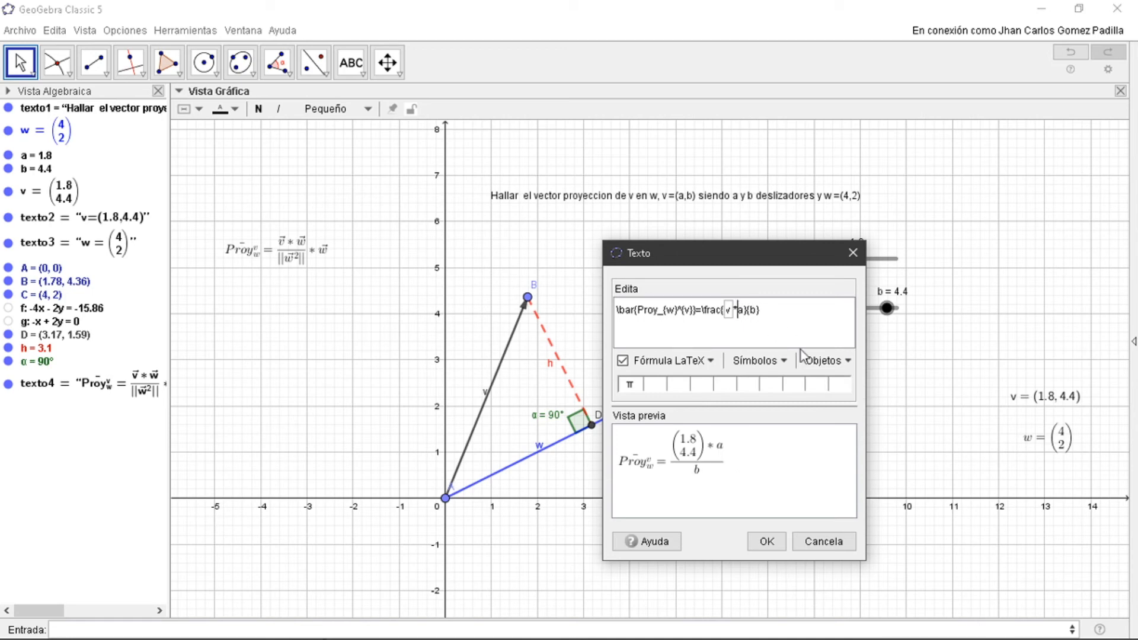
click(828, 360)
click(824, 468)
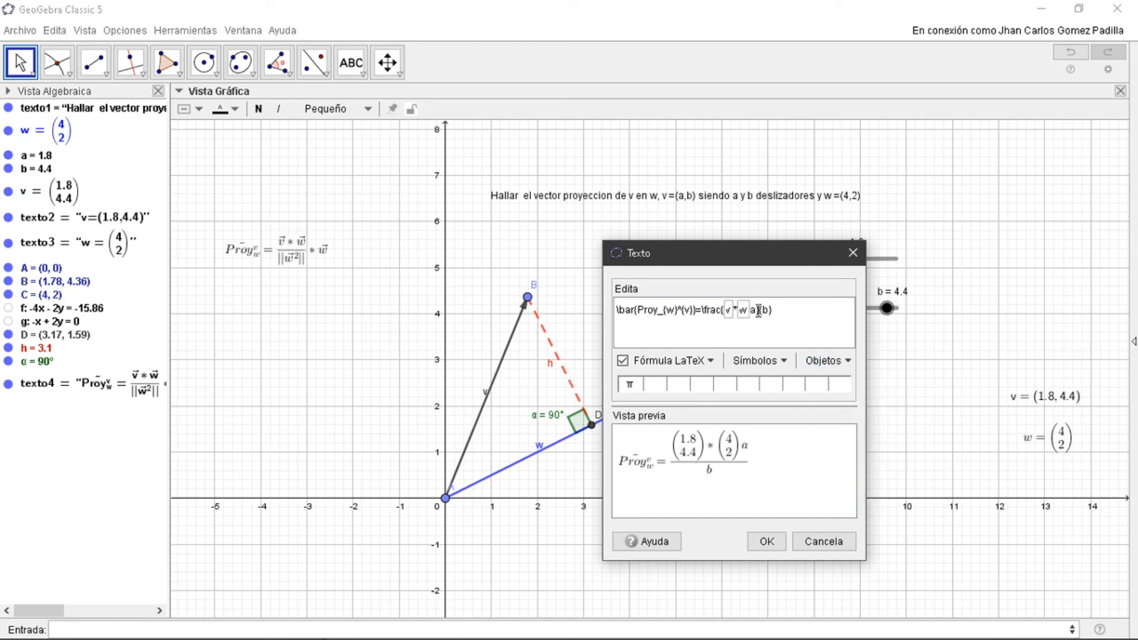
key(Delete)
text(0)
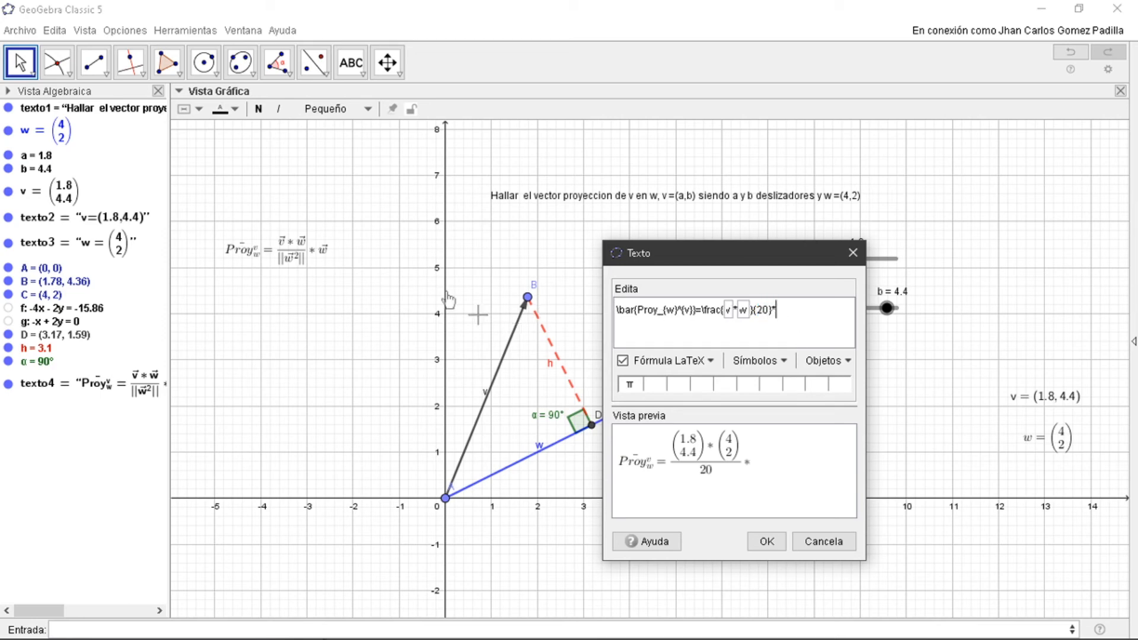
Multiply the fraction by the linked object w and position the finished text below the projection formula
click(827, 363)
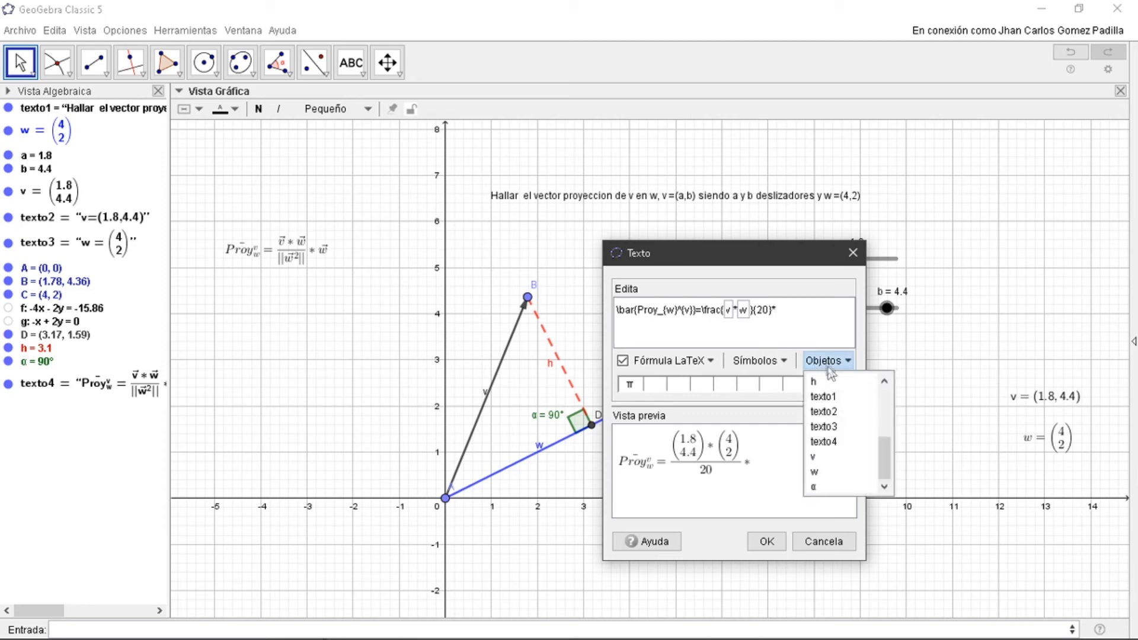
click(824, 472)
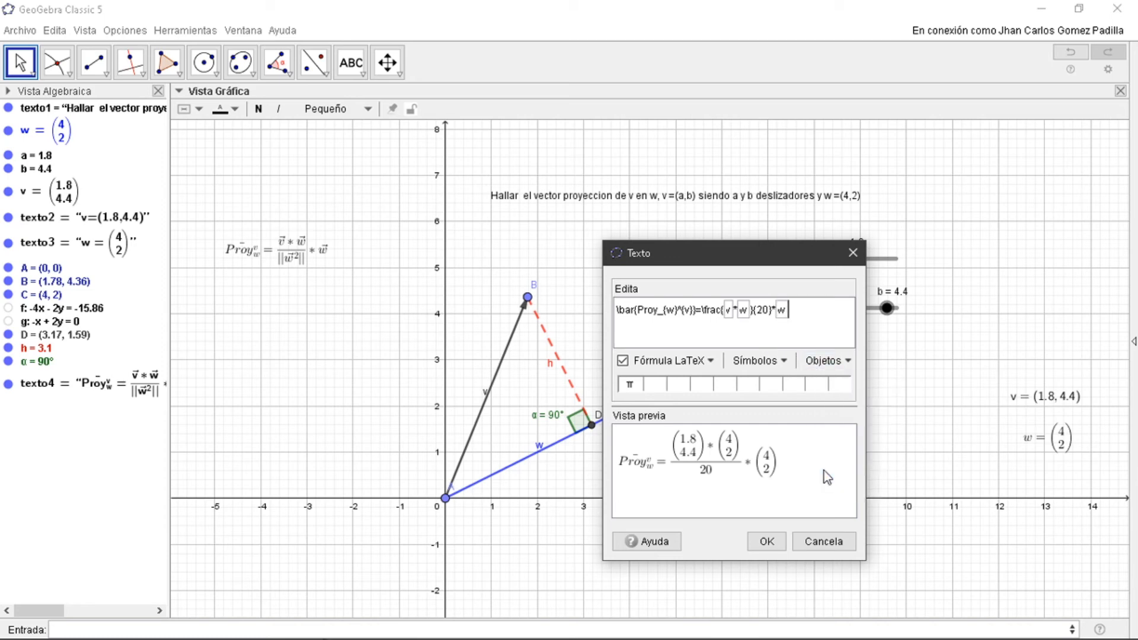
click(765, 541)
drag(361, 337, 313, 333)
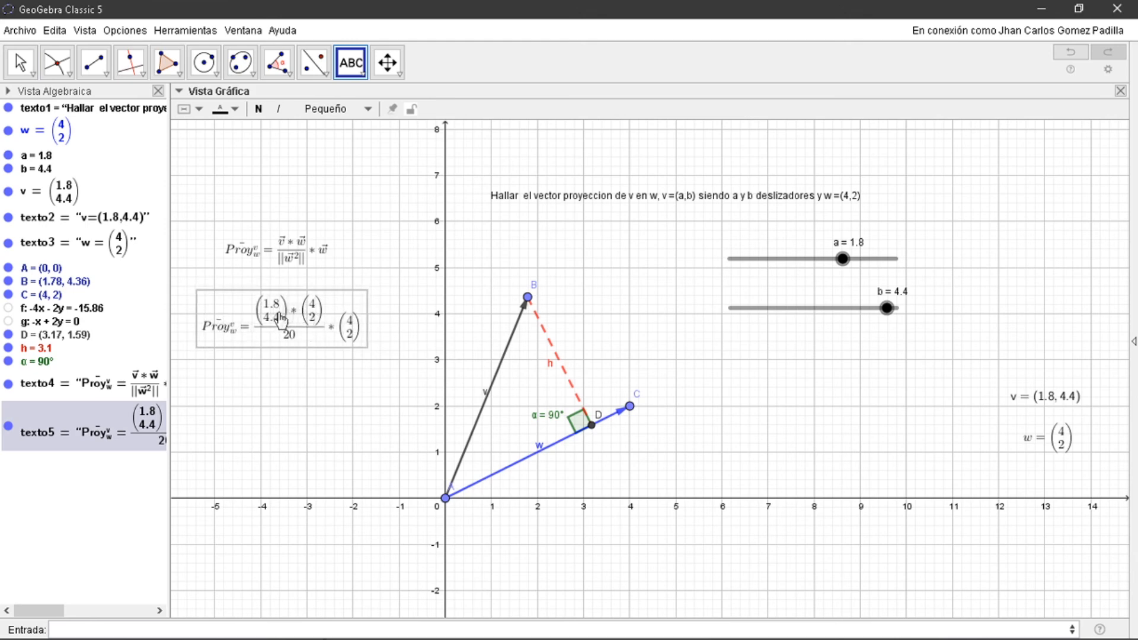
Calculate the dot product v*w as a new number
click(242, 628)
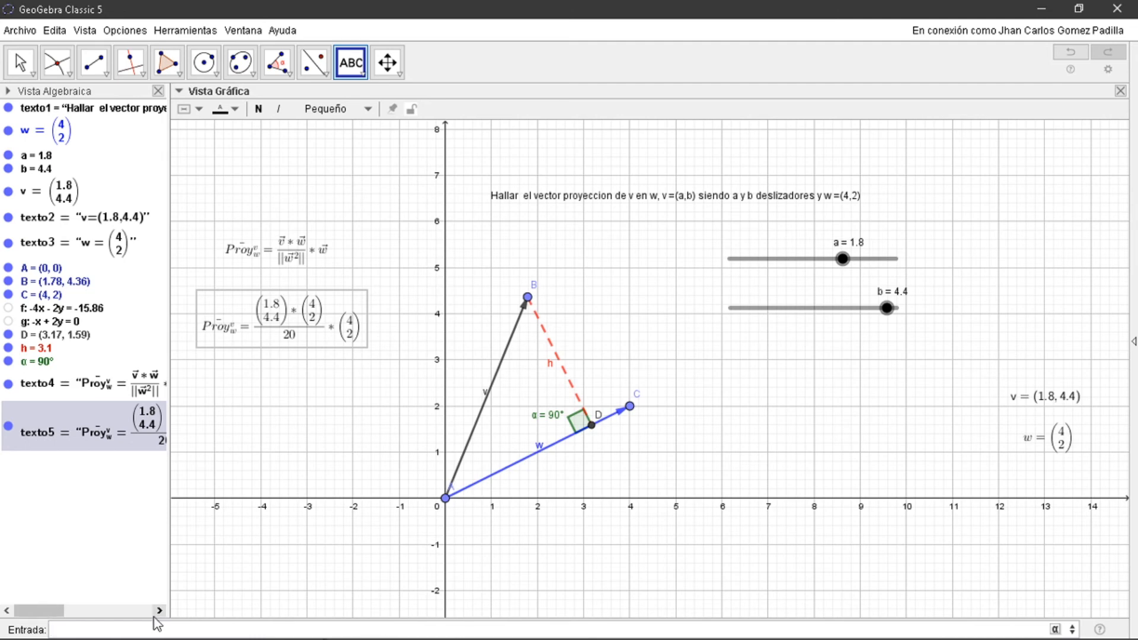
text(v*w)
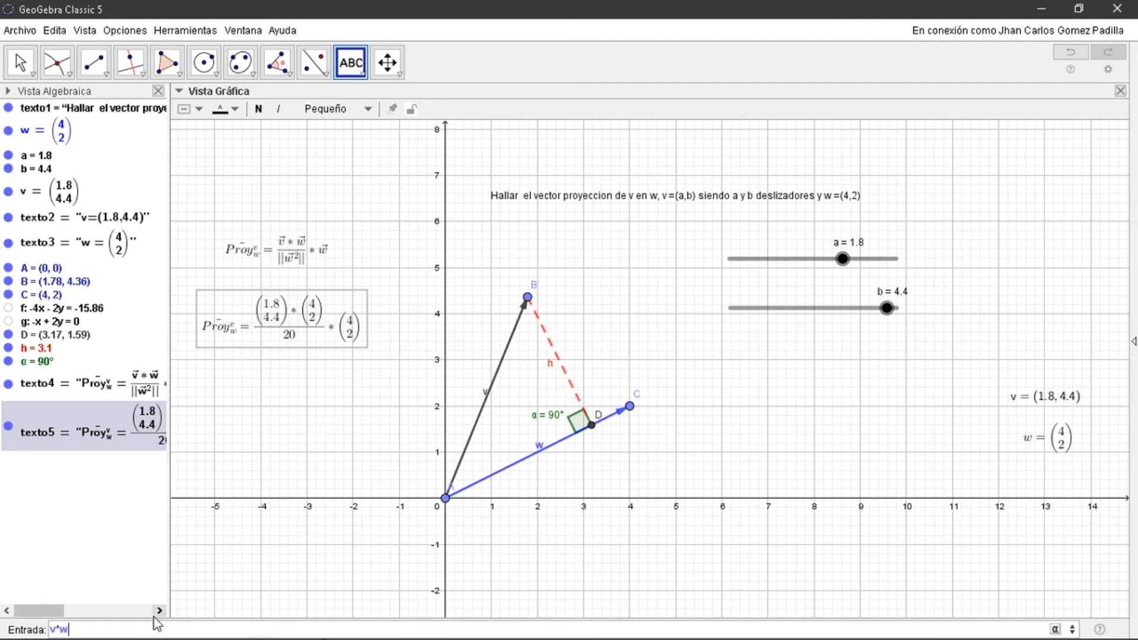
key(Return)
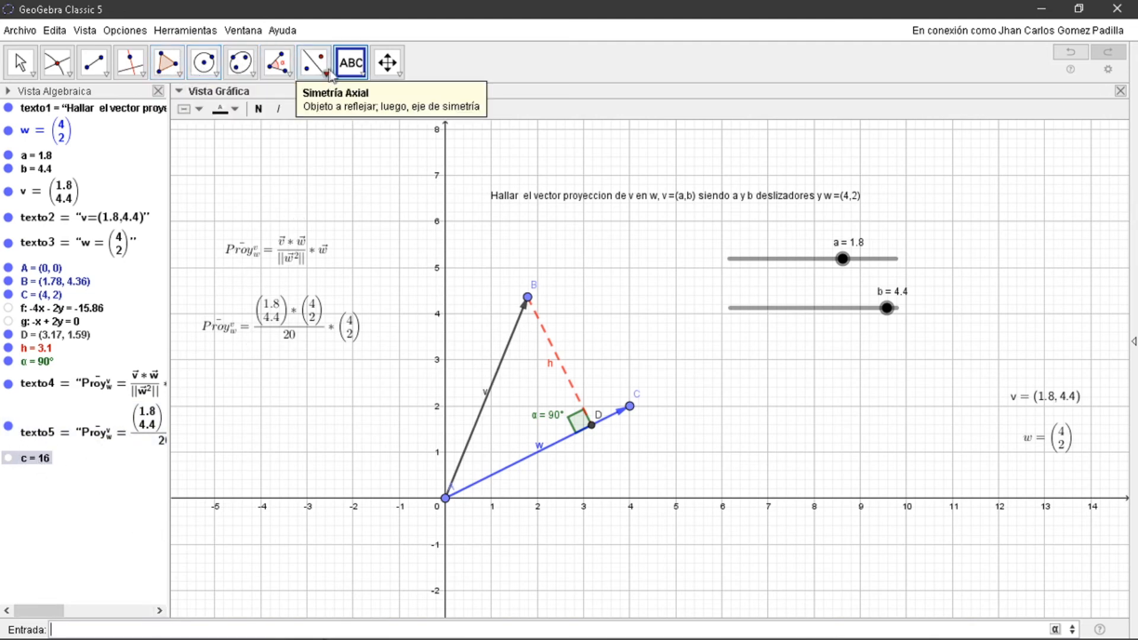
Start another LaTeX text below the substituted formula, beginning with the copied \bar{Proy_{w}^{v}}=
click(355, 66)
click(372, 132)
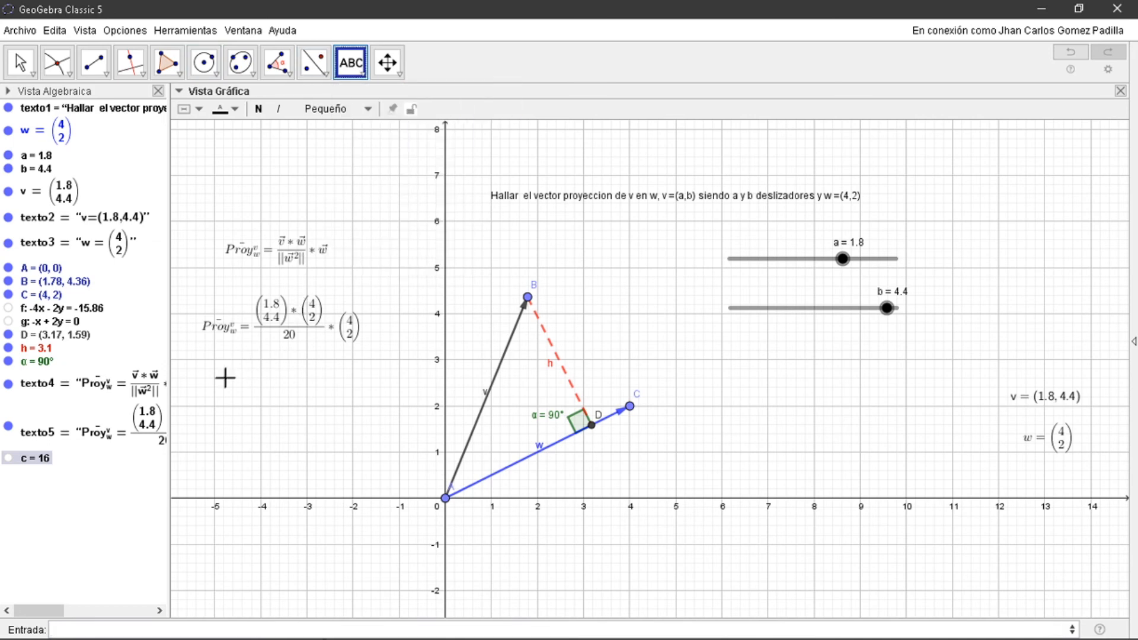
click(226, 373)
key(ctrl+v)
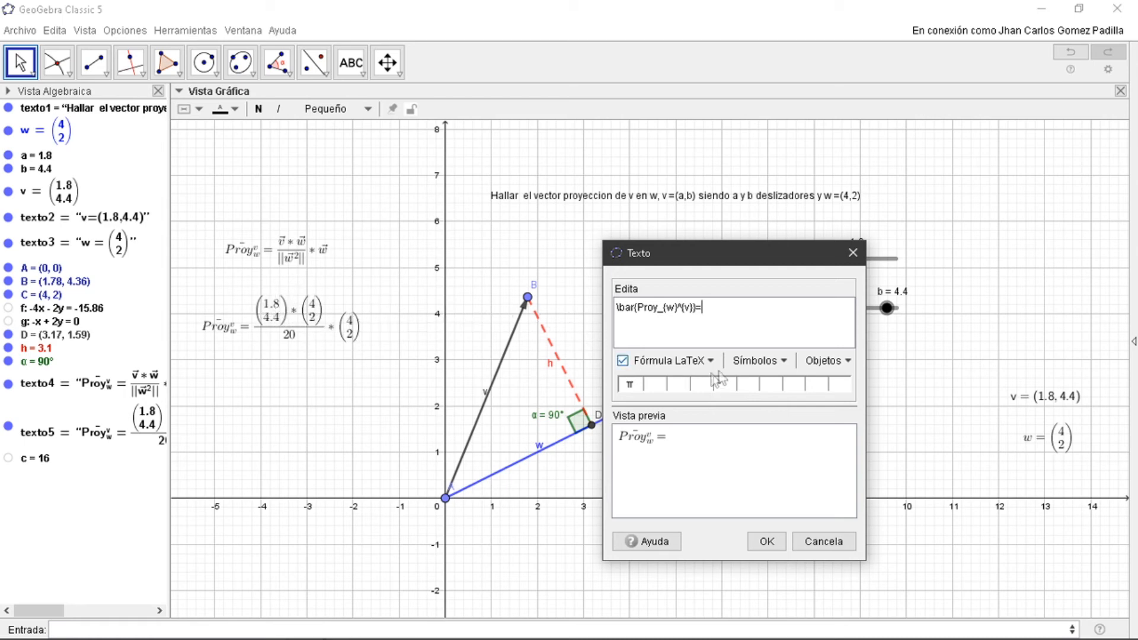
click(813, 364)
scroll(829, 428, down, 2)
scroll(829, 428, up, 4)
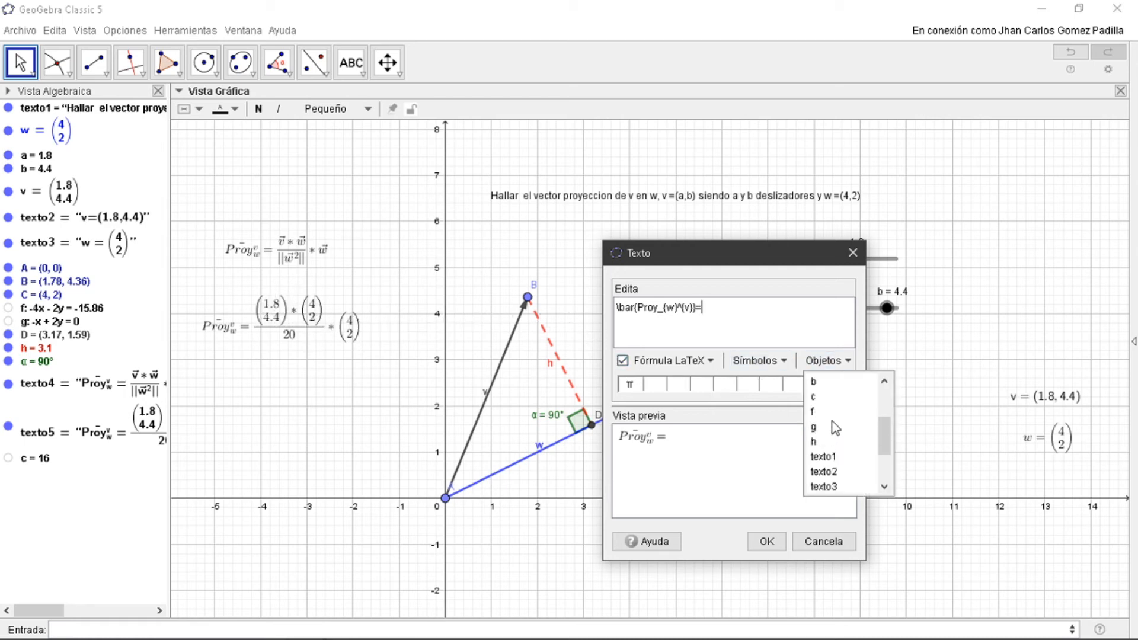
click(821, 457)
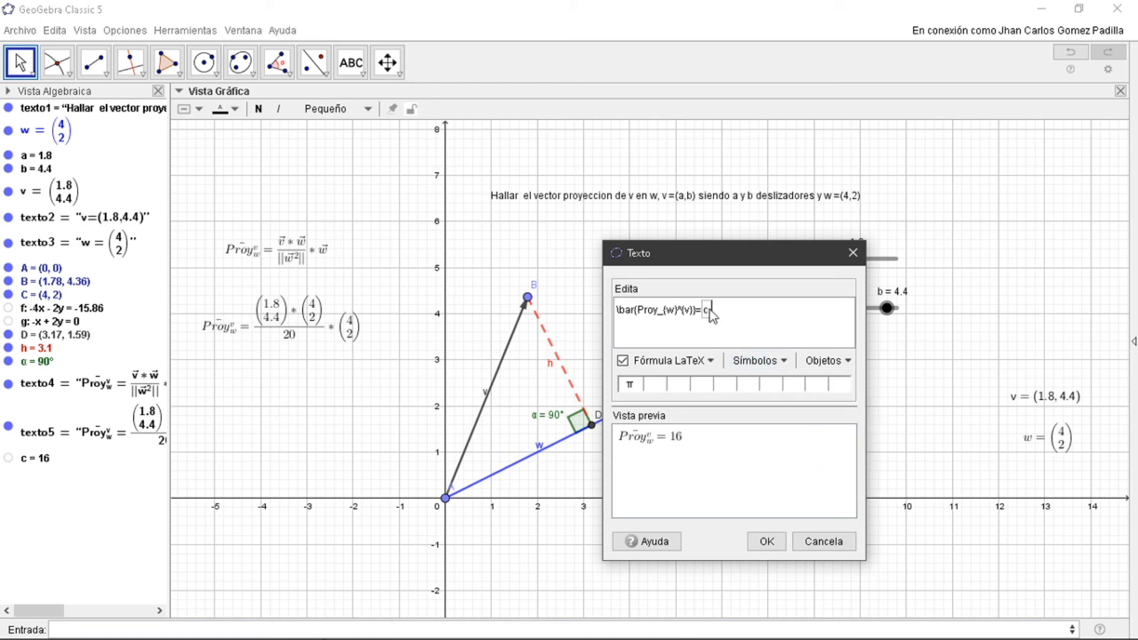
key(BackSpace)
Add a fraction with the linked dot product c as numerator and 20 as denominator, followed by *
click(705, 364)
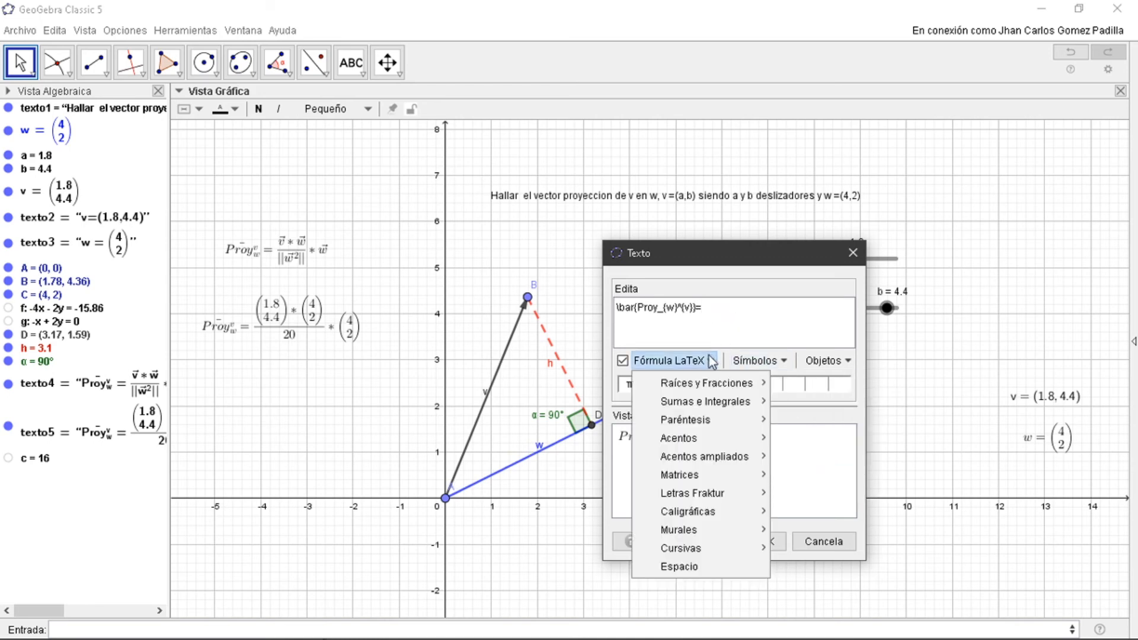
mouse_move(706, 383)
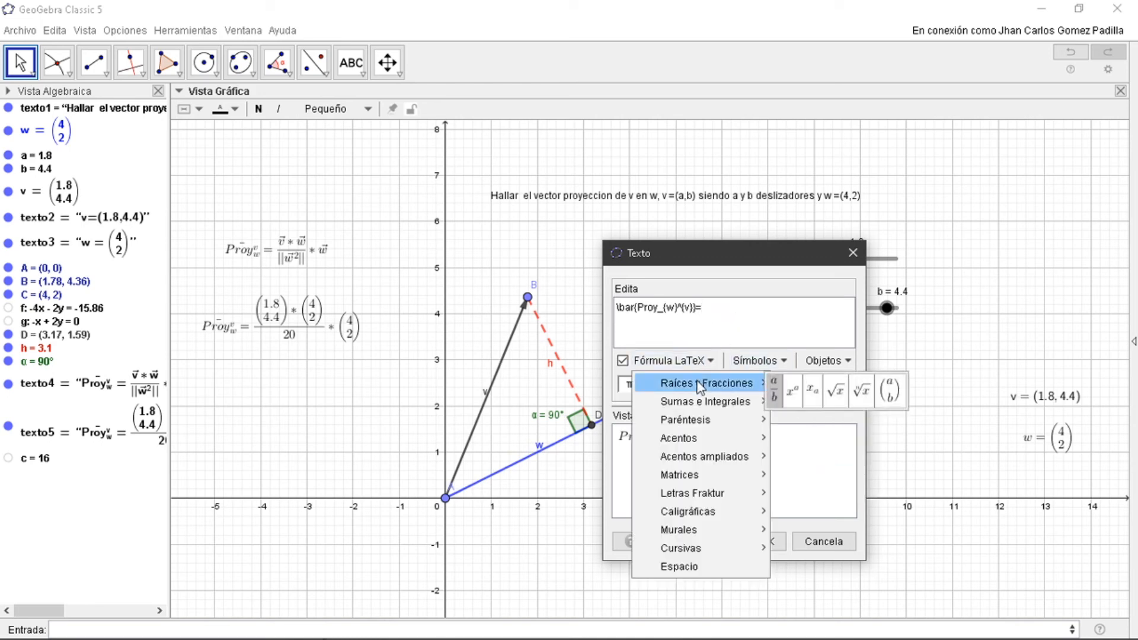
click(778, 388)
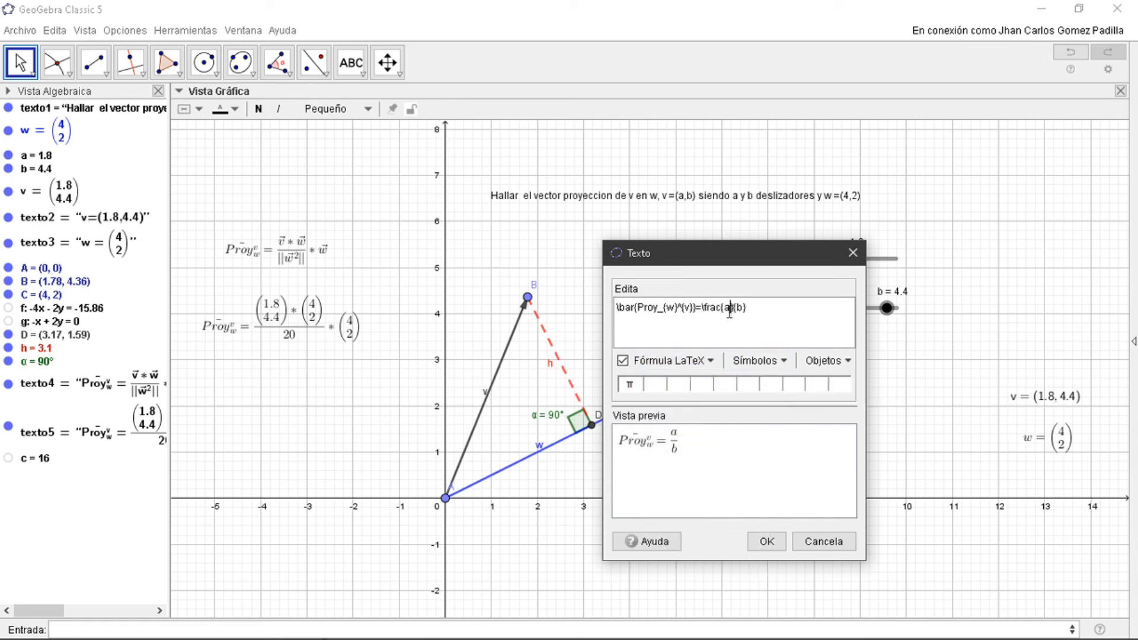
click(820, 369)
click(817, 455)
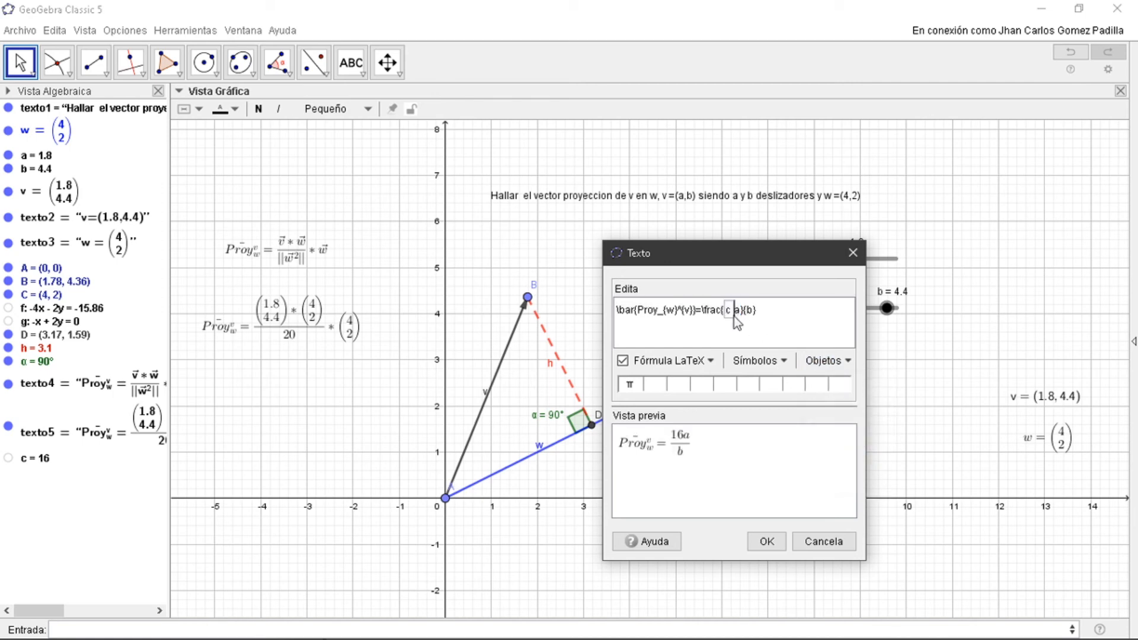
key(BackSpace)
text(20}*)
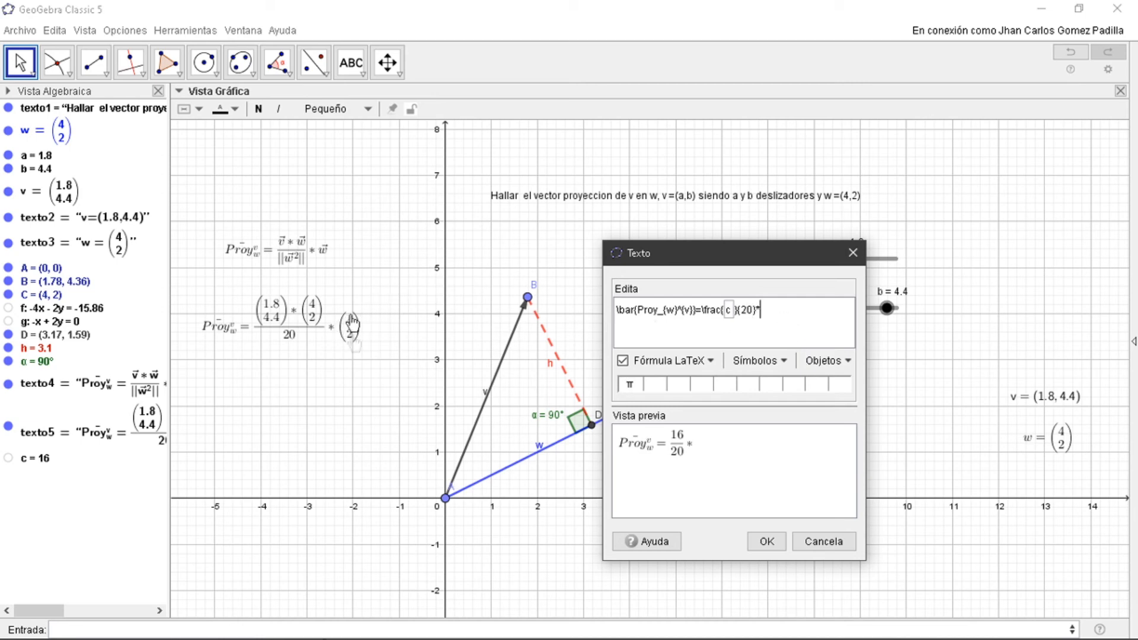
Multiply the c/20 fraction by the linked object w and place the text in the drawing
click(825, 363)
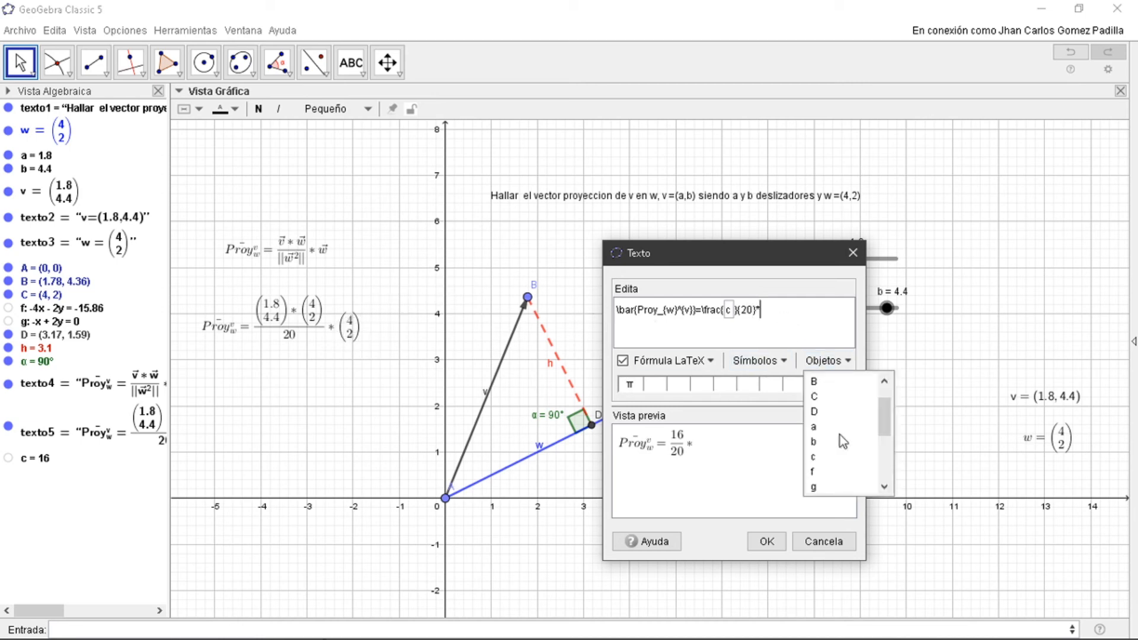
click(821, 472)
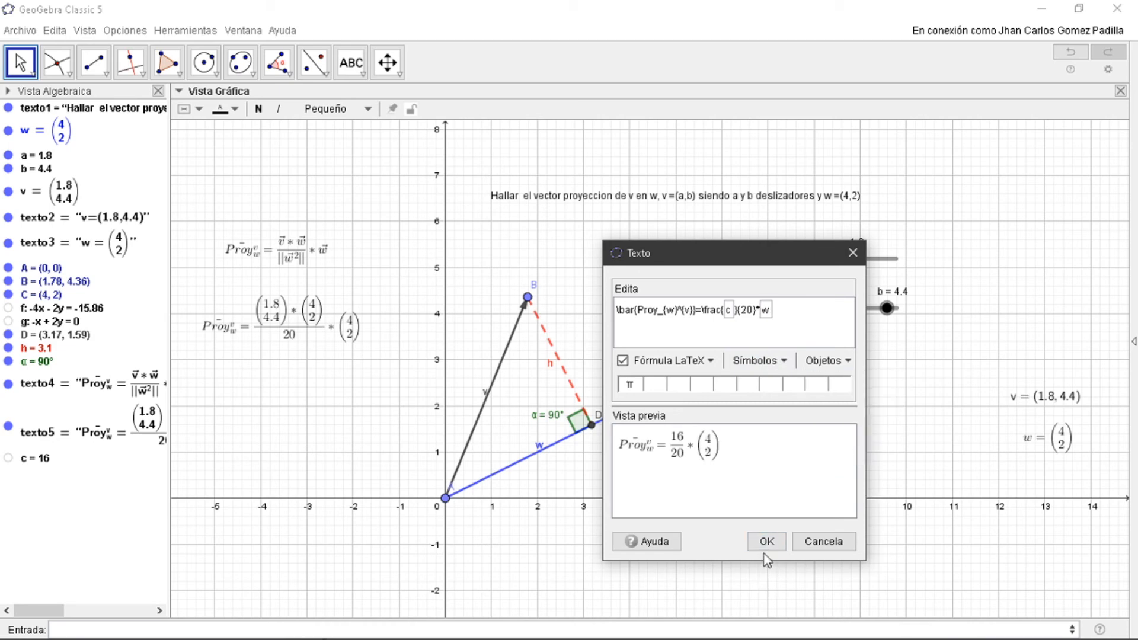
click(767, 541)
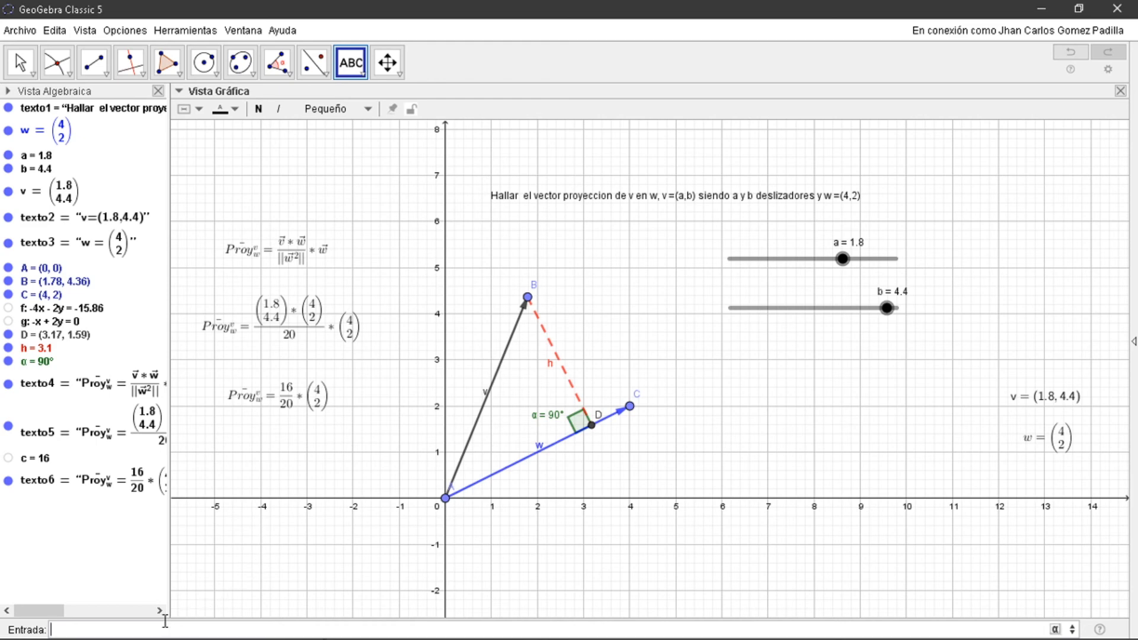
Create the projection vector from the expression (c/20)*w
text((c/20)*w)
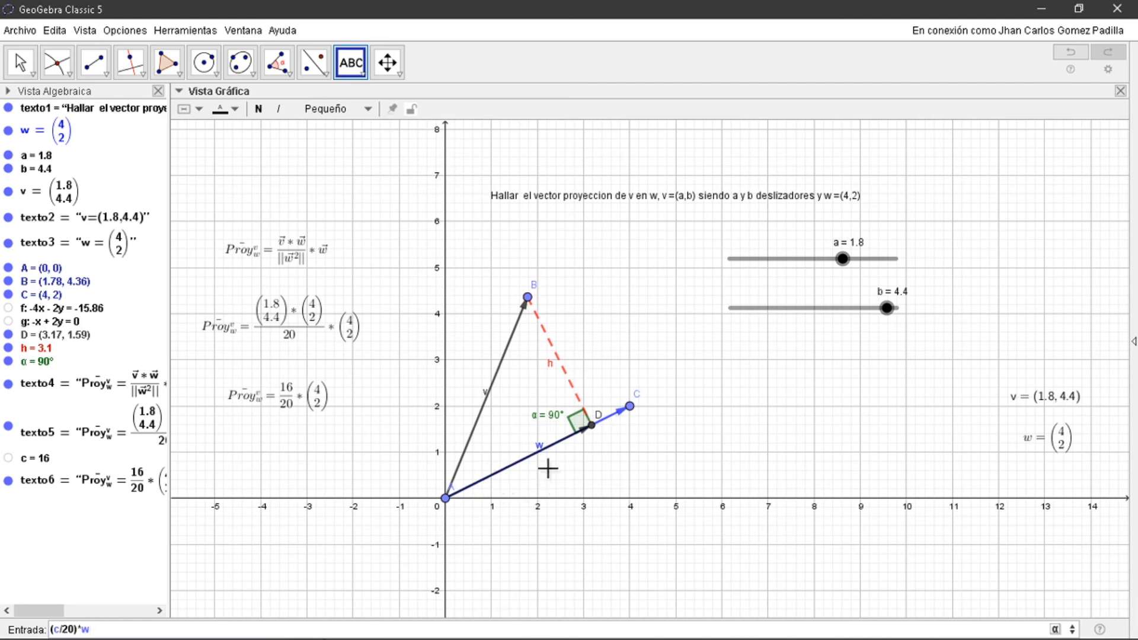
key(Return)
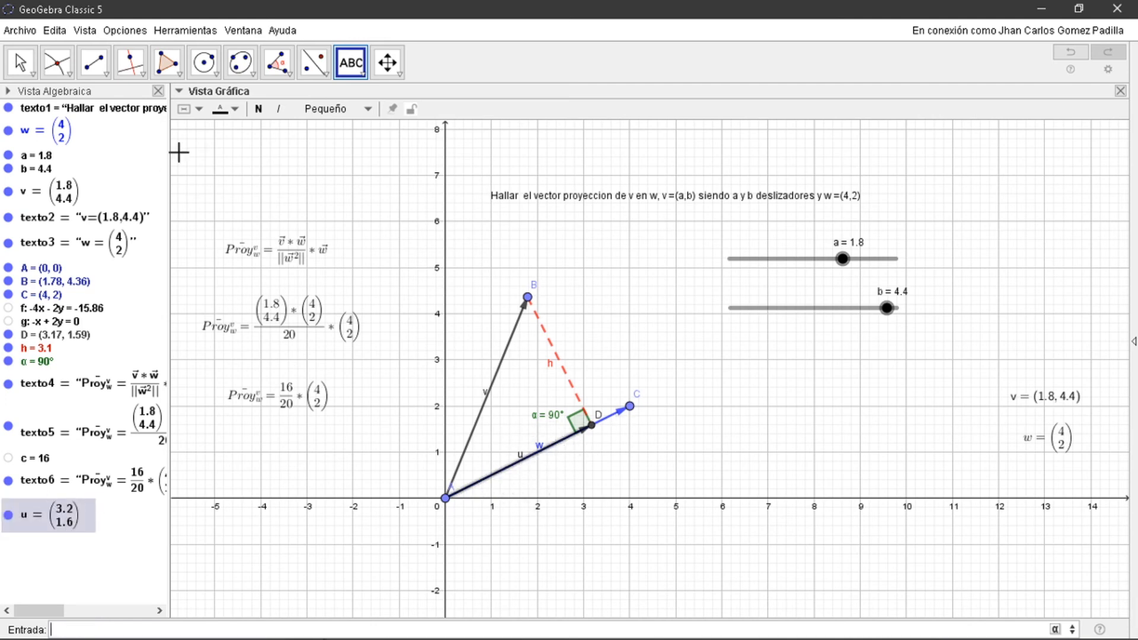
Try to color the new projection vector cyan
click(235, 109)
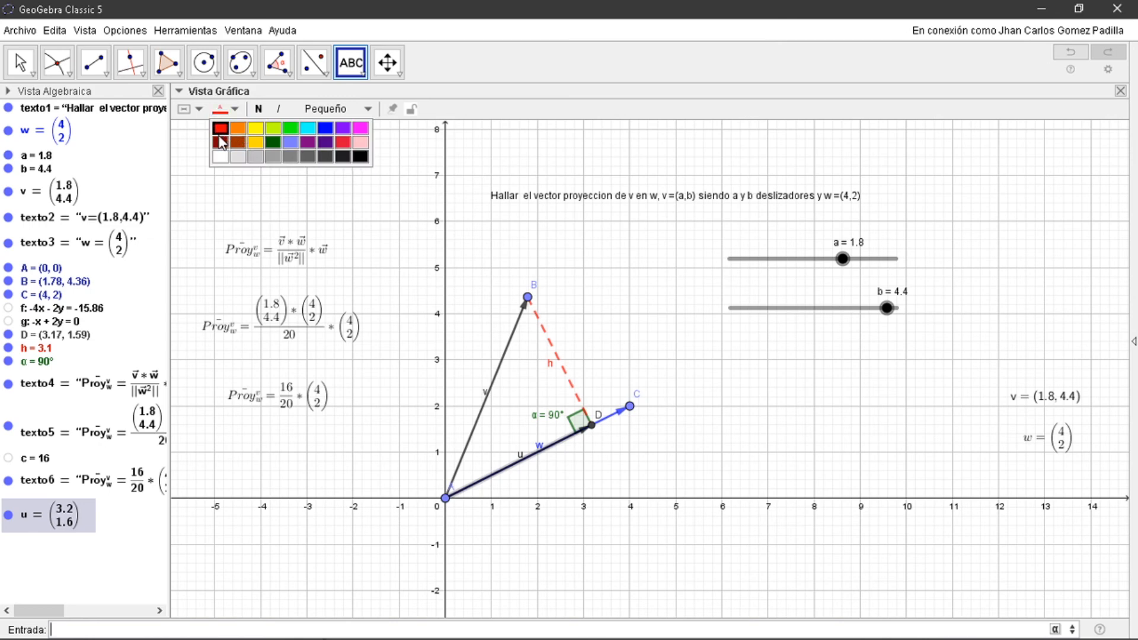
click(308, 128)
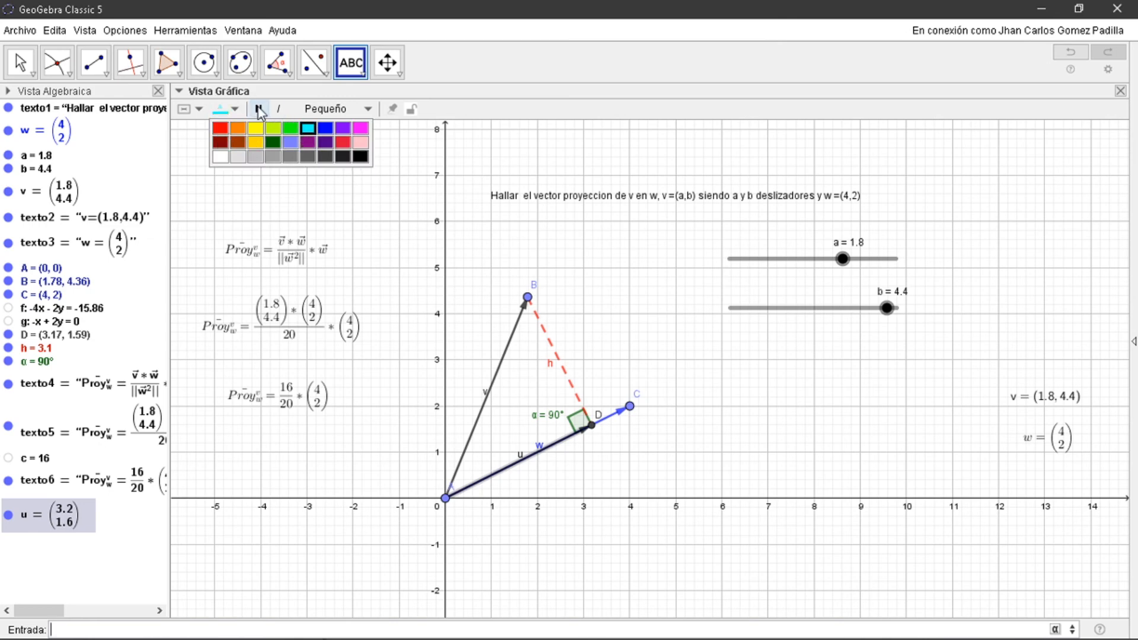
click(551, 457)
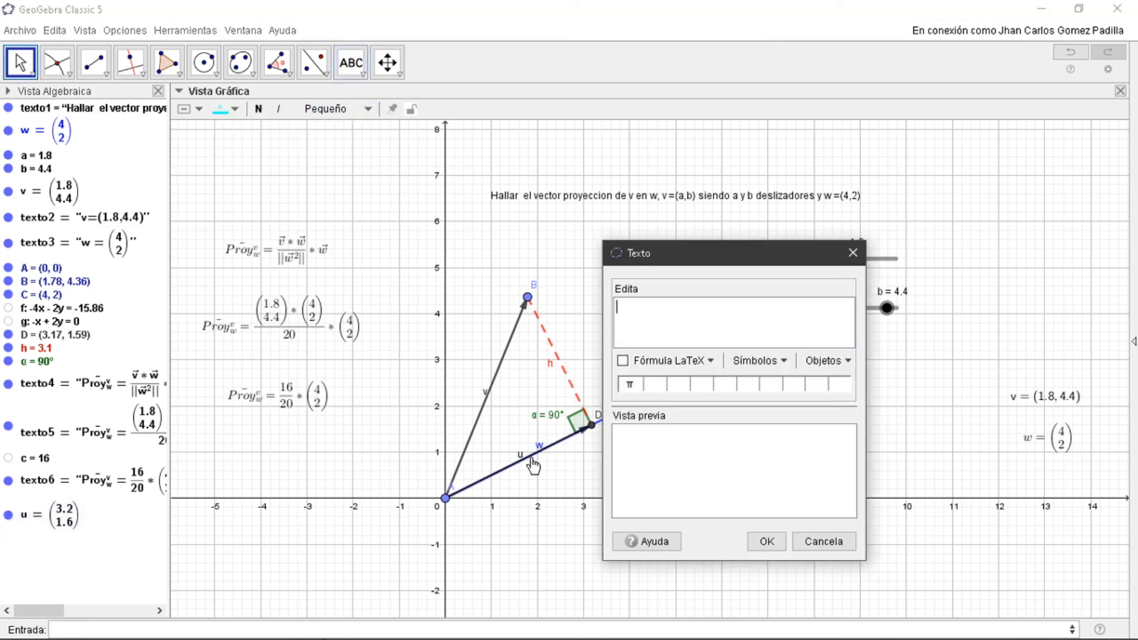
click(820, 541)
key(Escape)
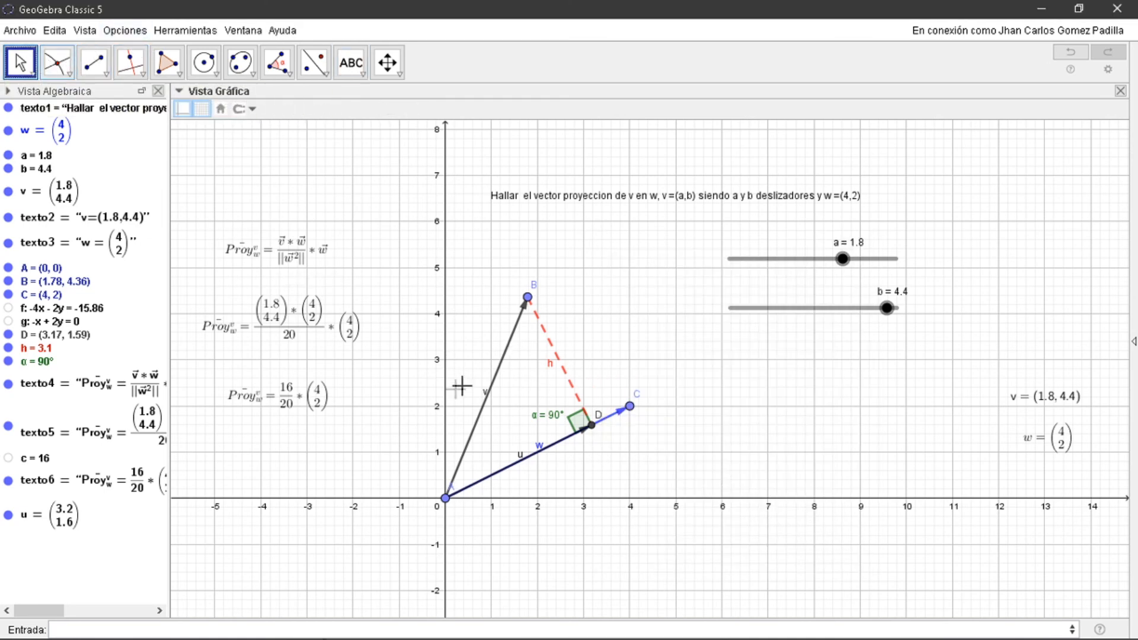
Select the projection vector running from A to D and color it magenta
click(517, 461)
click(284, 108)
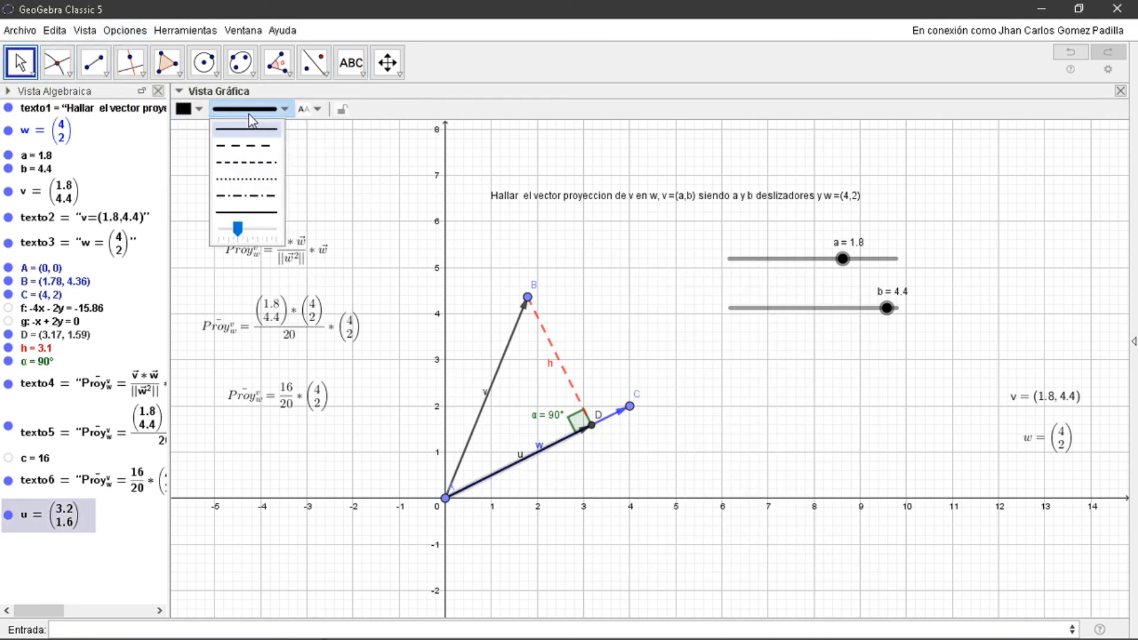
click(199, 109)
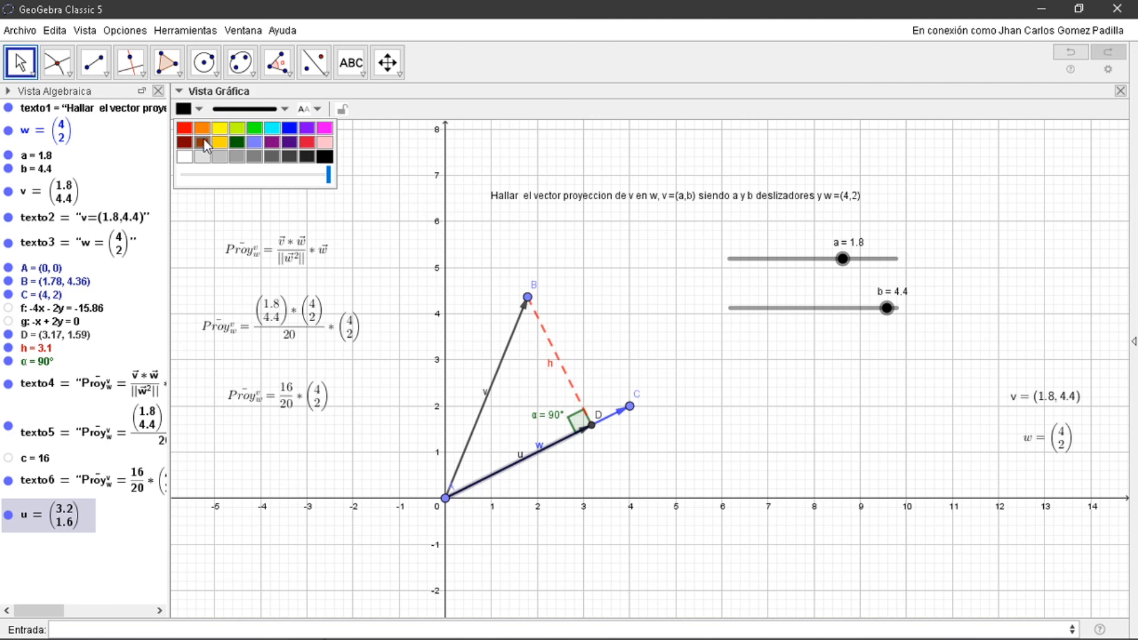
click(326, 131)
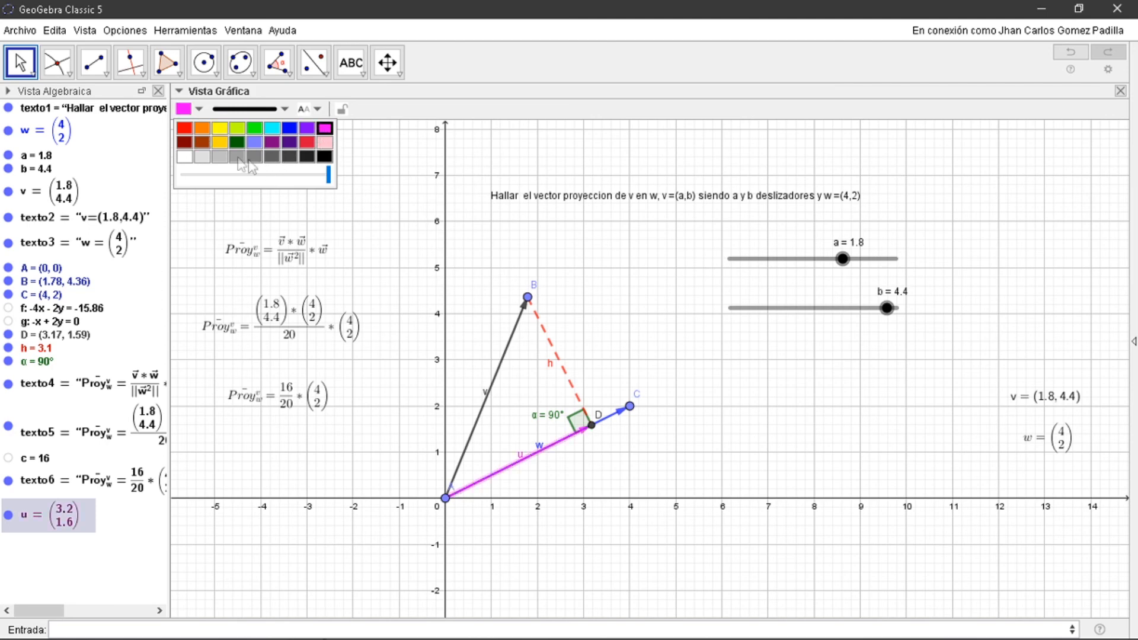
click(481, 70)
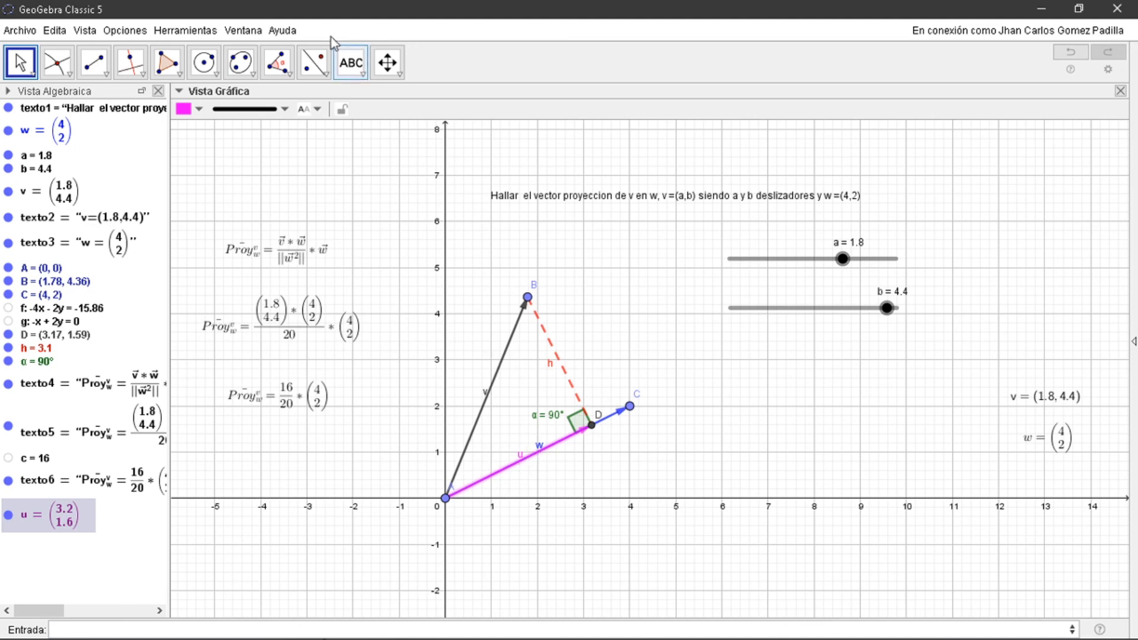
Add the LaTeX text \bar{Proy_{w}^{v}}= followed by the linked vector u, placed below the three projection formulas
click(351, 62)
click(363, 73)
click(367, 95)
click(363, 74)
click(376, 131)
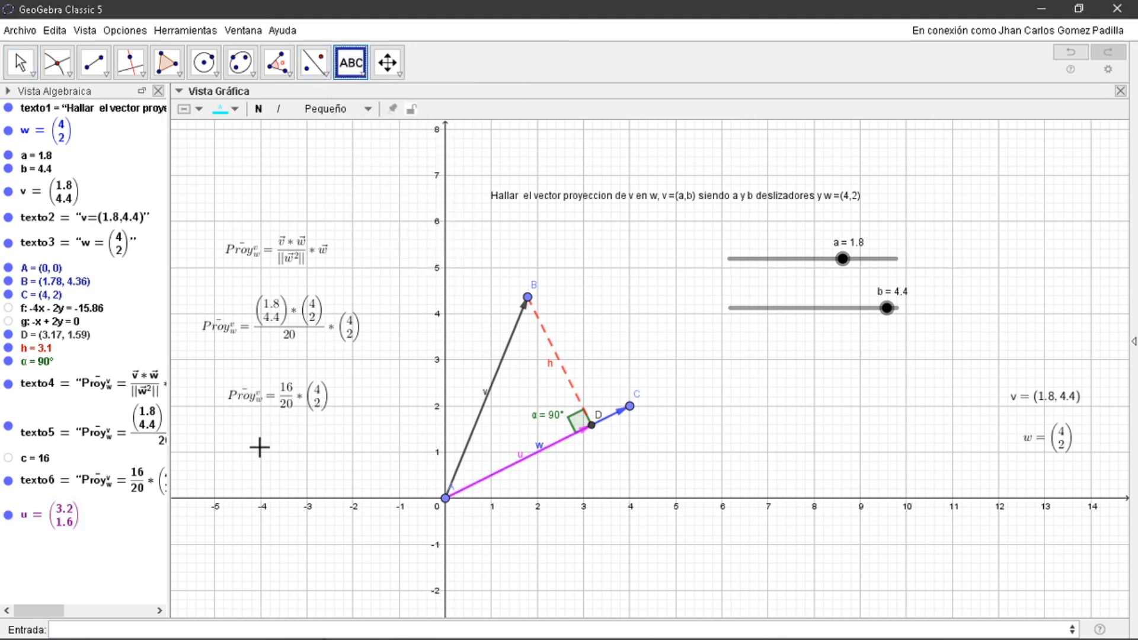
click(368, 392)
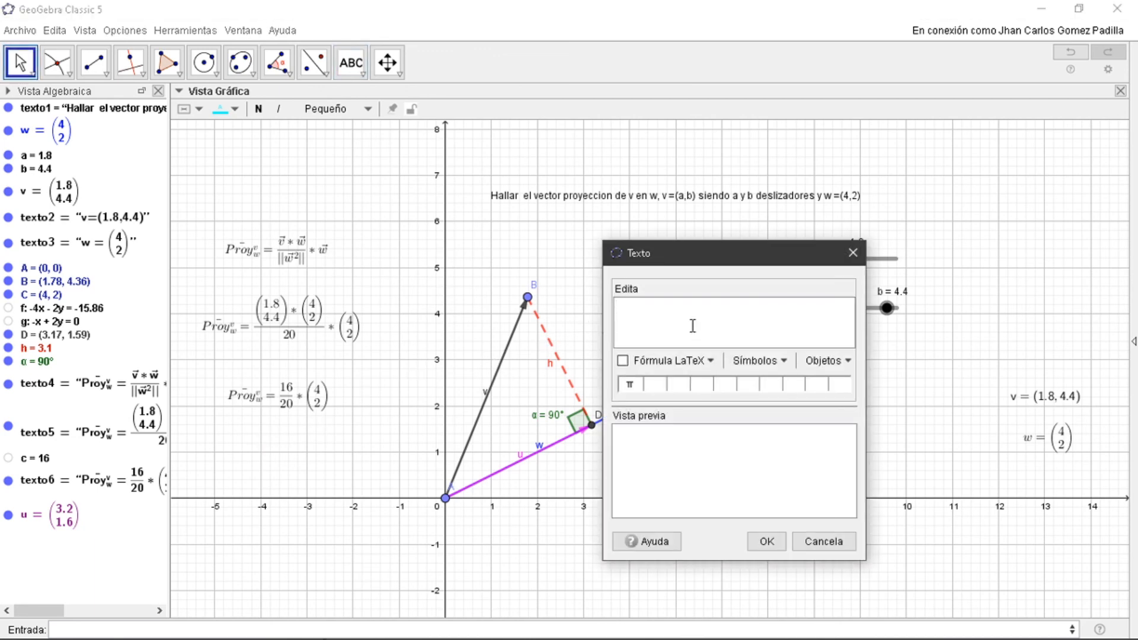
text(\bar{Proy_{w}^{v}}=)
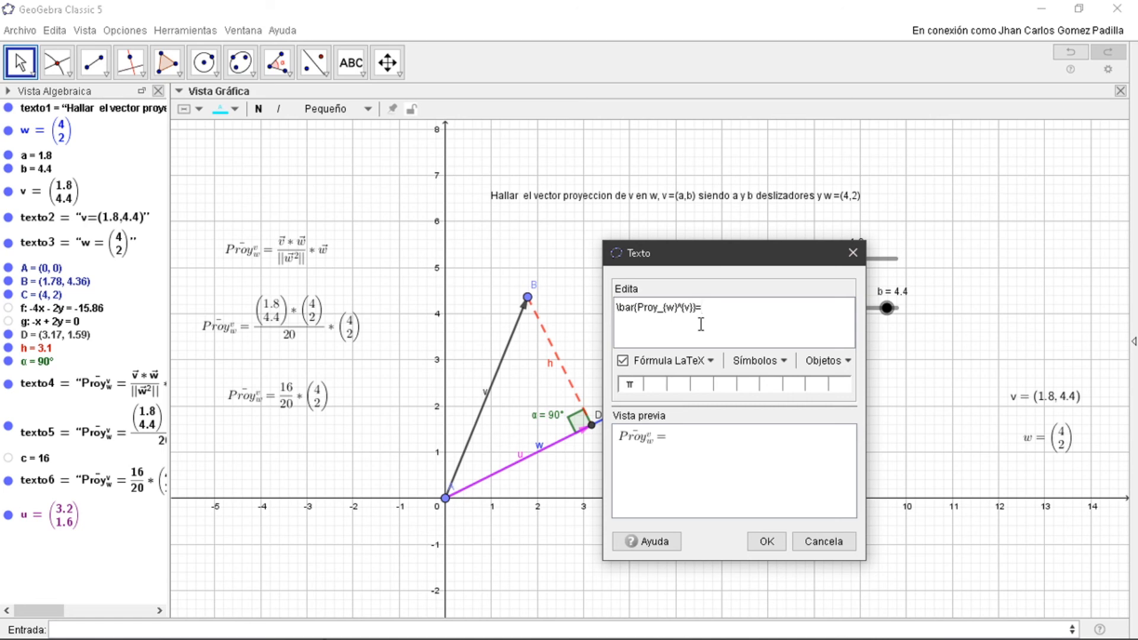
click(827, 360)
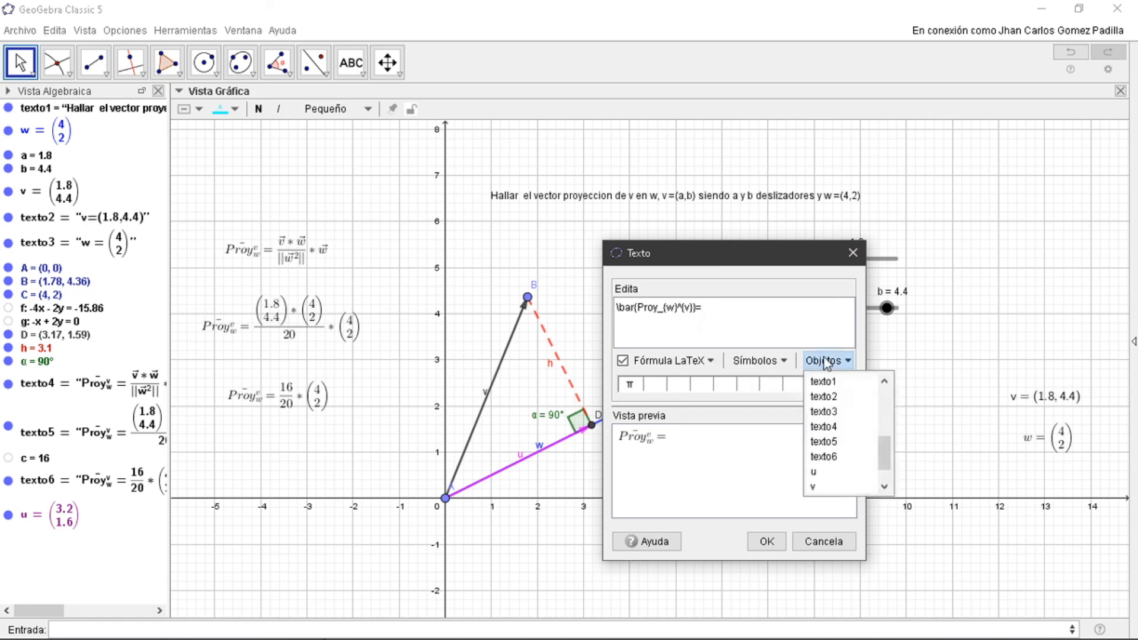
click(815, 473)
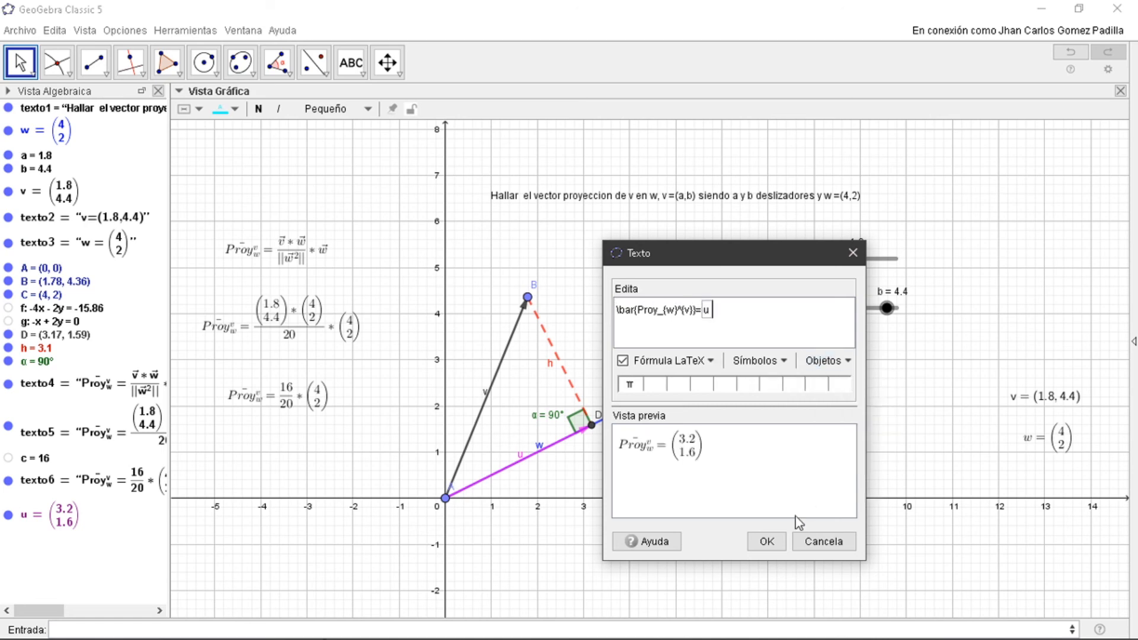
click(767, 541)
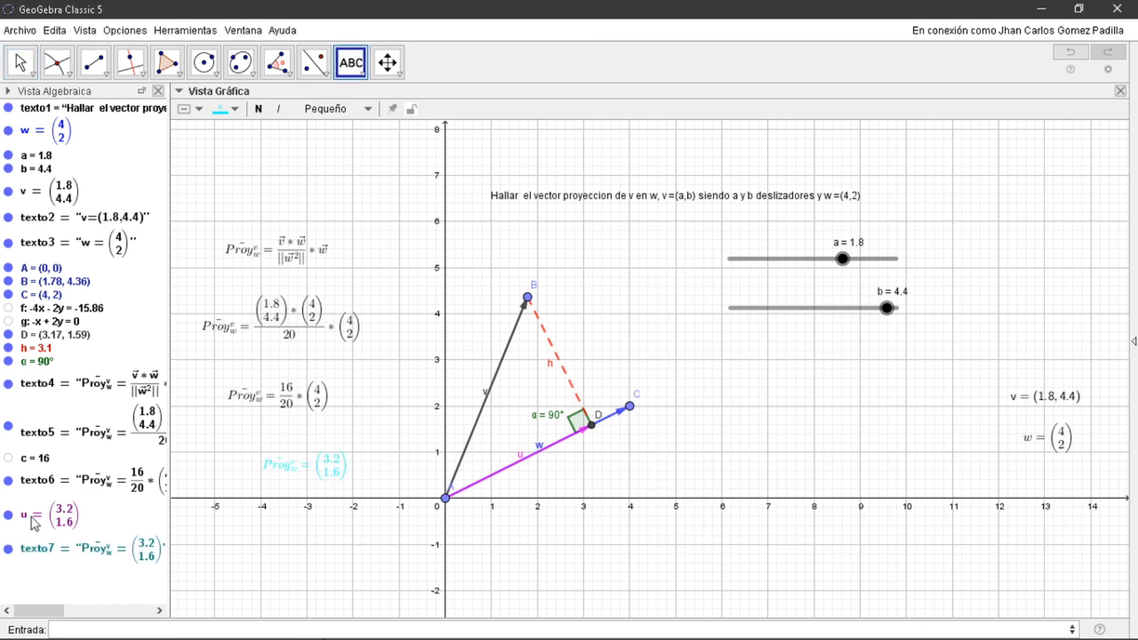
click(523, 470)
click(825, 541)
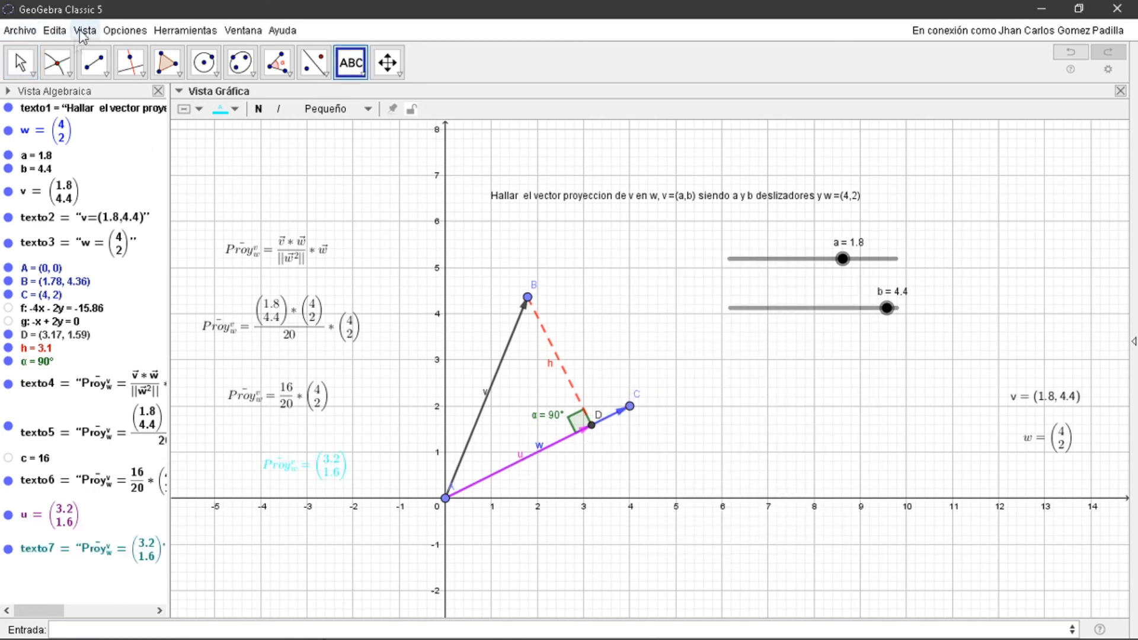
Rename the projection vector u to proyeccion in its object properties
key(Escape)
double_click(65, 514)
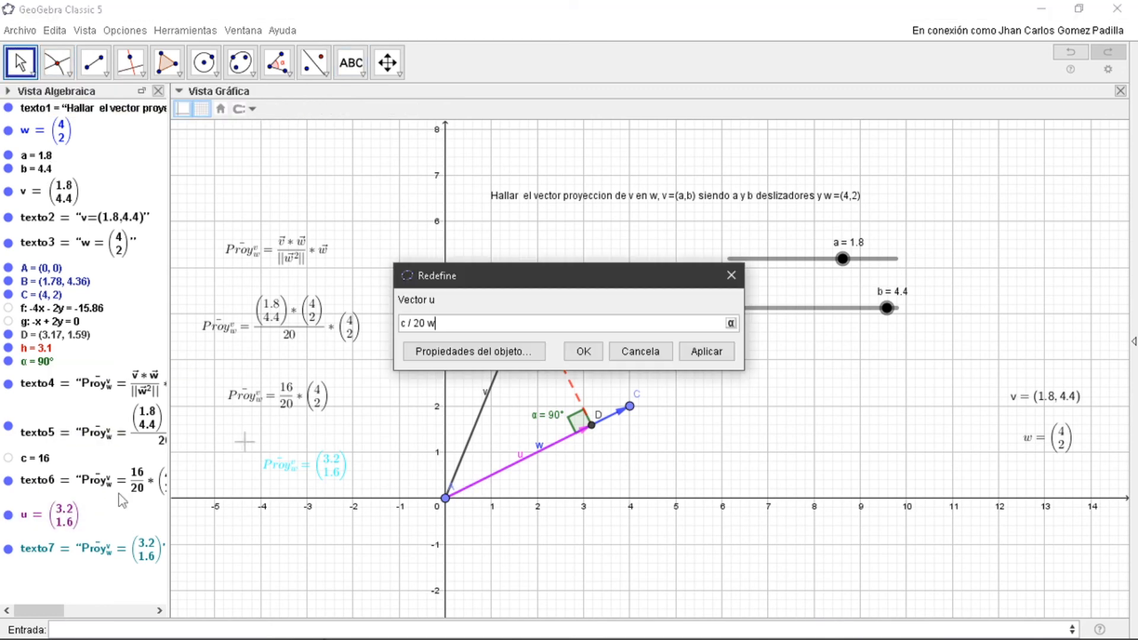
click(640, 351)
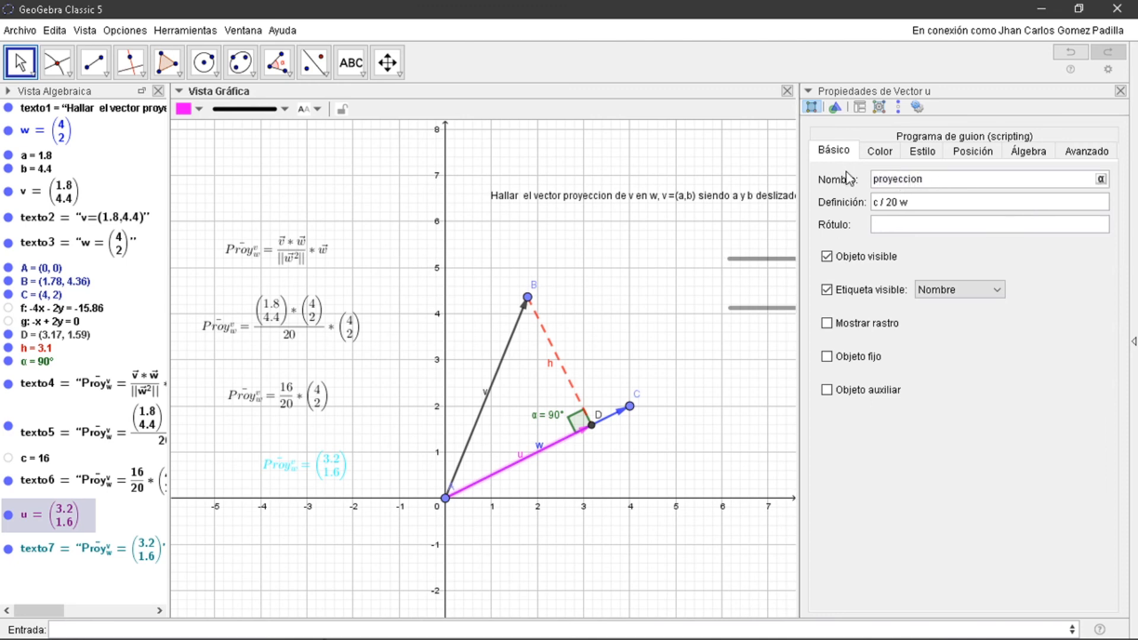
key(Return)
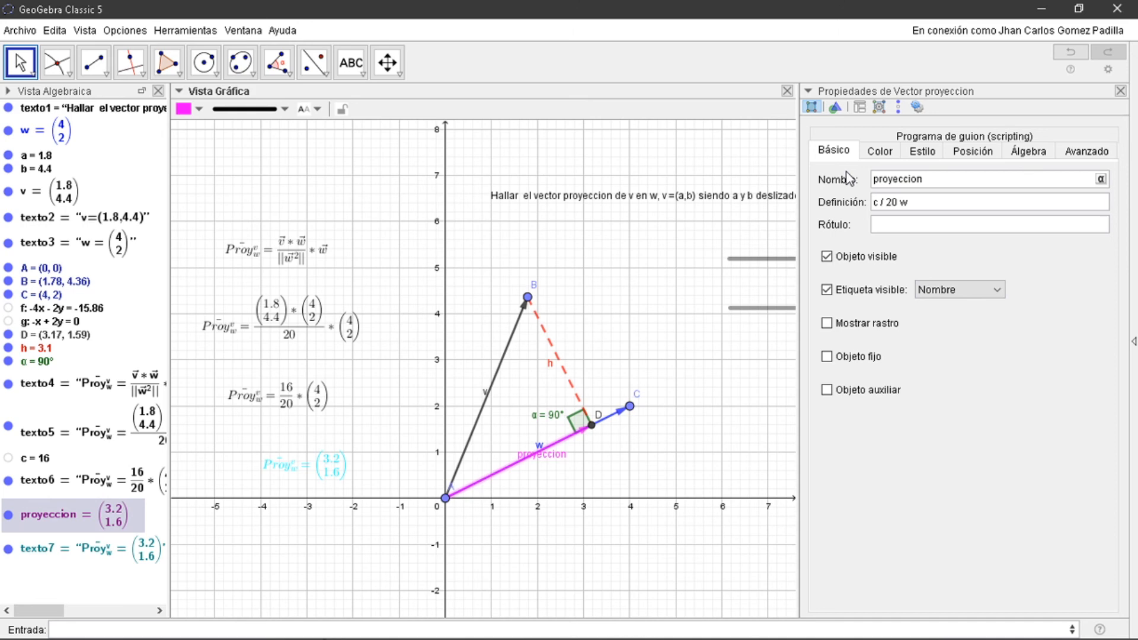
click(1119, 92)
Color the final projection result text red and move it directly beneath the formula with denominator 20
click(341, 468)
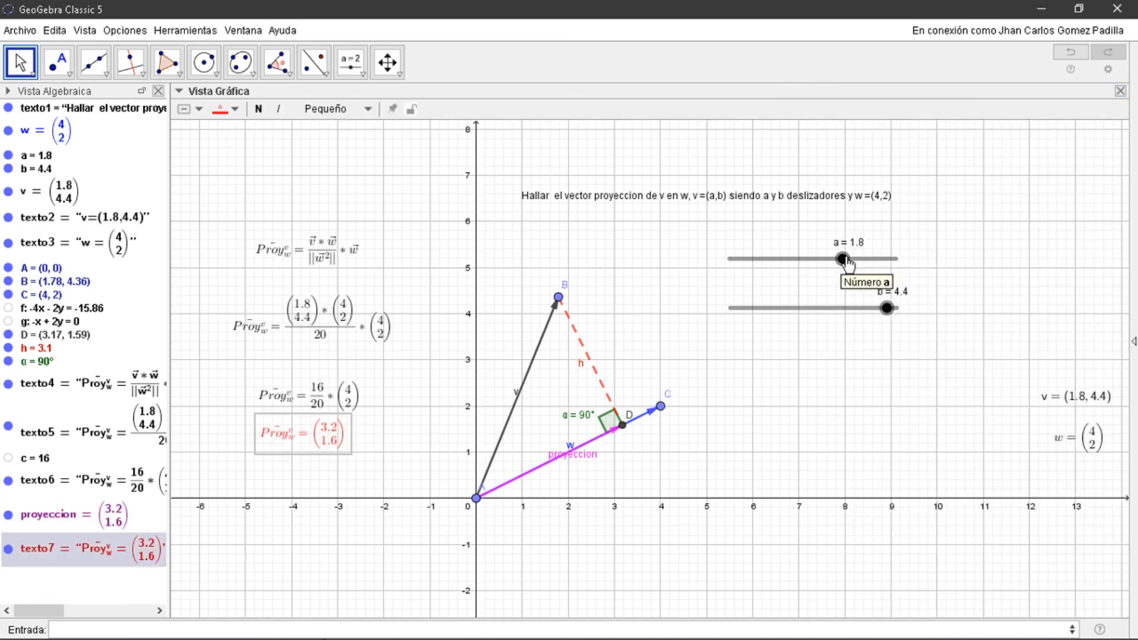
Test the construction by varying the sliders through (4.7, 5), (-2.5, 5) and (1, 0.5), finishing at a = 2 and b = 4.4
drag(845, 262, 907, 316)
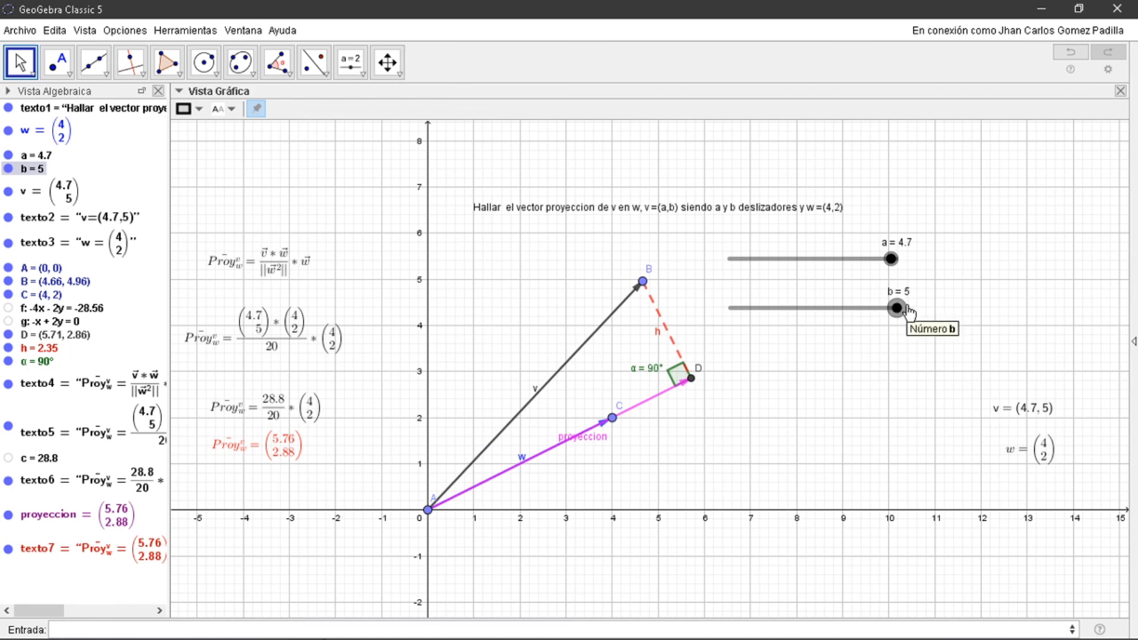
drag(892, 261, 773, 289)
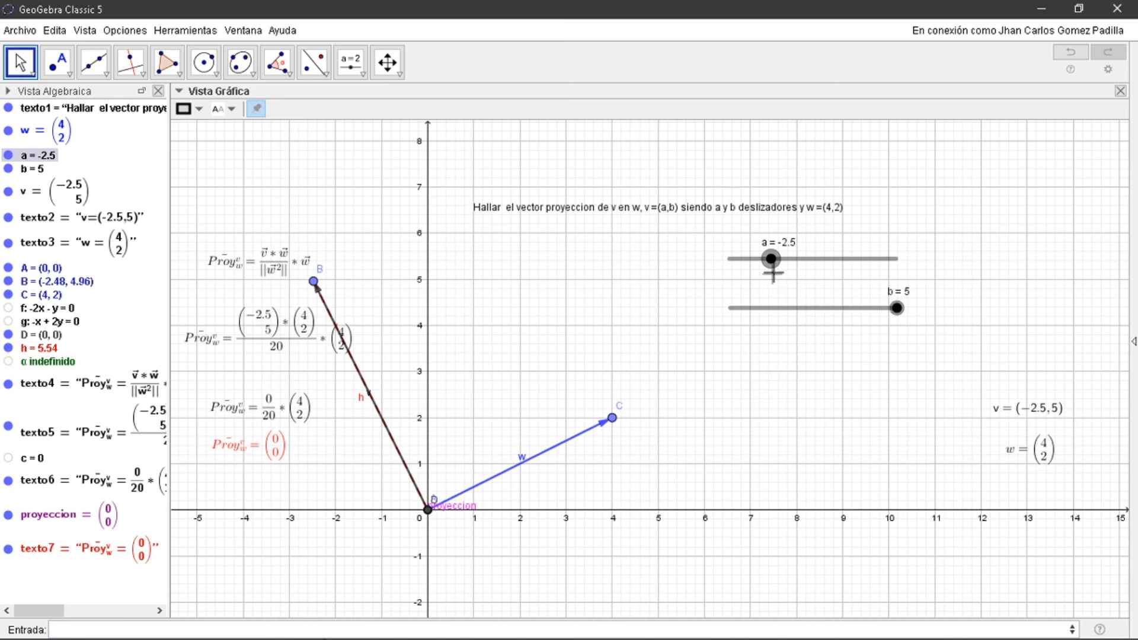
drag(771, 265, 725, 293)
drag(575, 314, 627, 257)
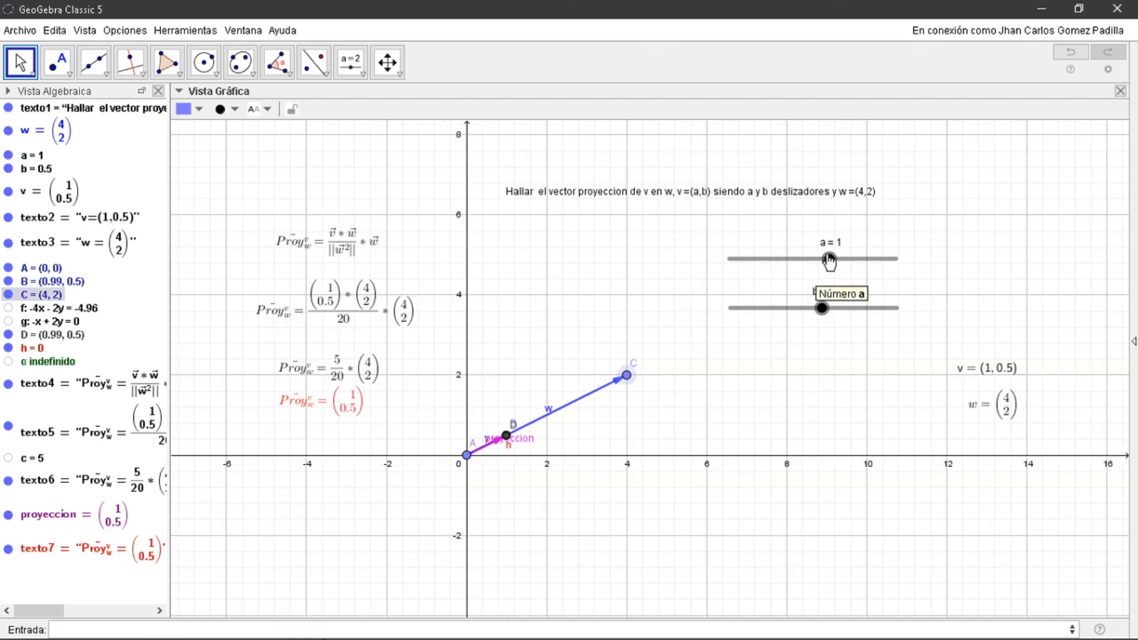
mouse_move(828, 256)
mouse_down()
mouse_move(886, 257)
mouse_move(811, 291)
mouse_move(817, 314)
mouse_move(791, 316)
mouse_move(878, 300)
mouse_move(887, 308)
mouse_move(838, 266)
mouse_move(862, 261)
mouse_move(847, 262)
mouse_up()
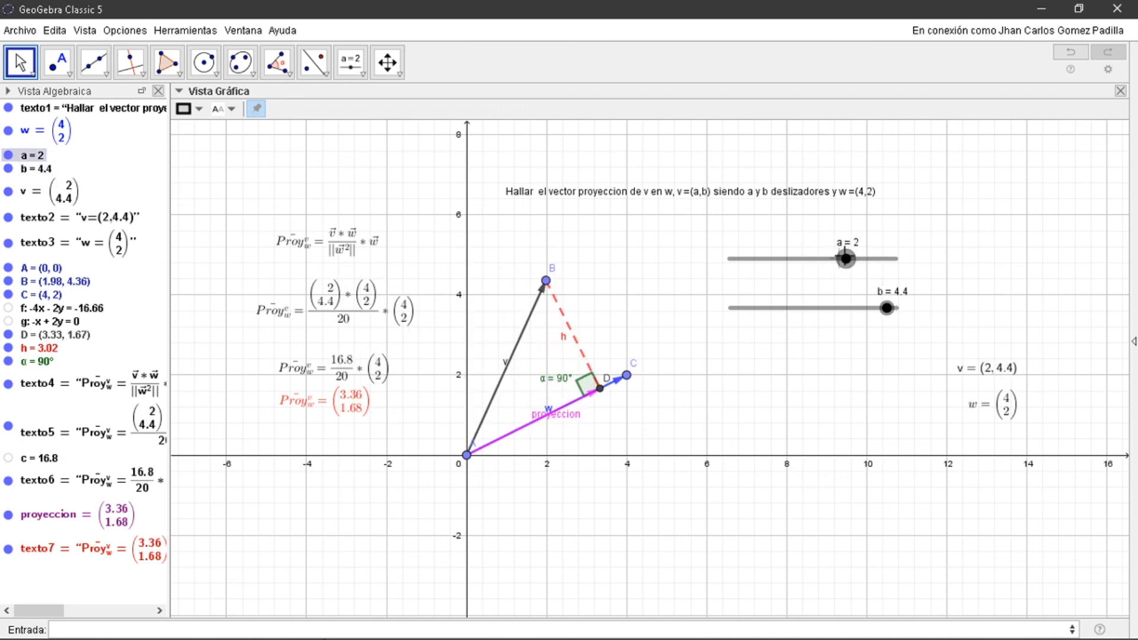